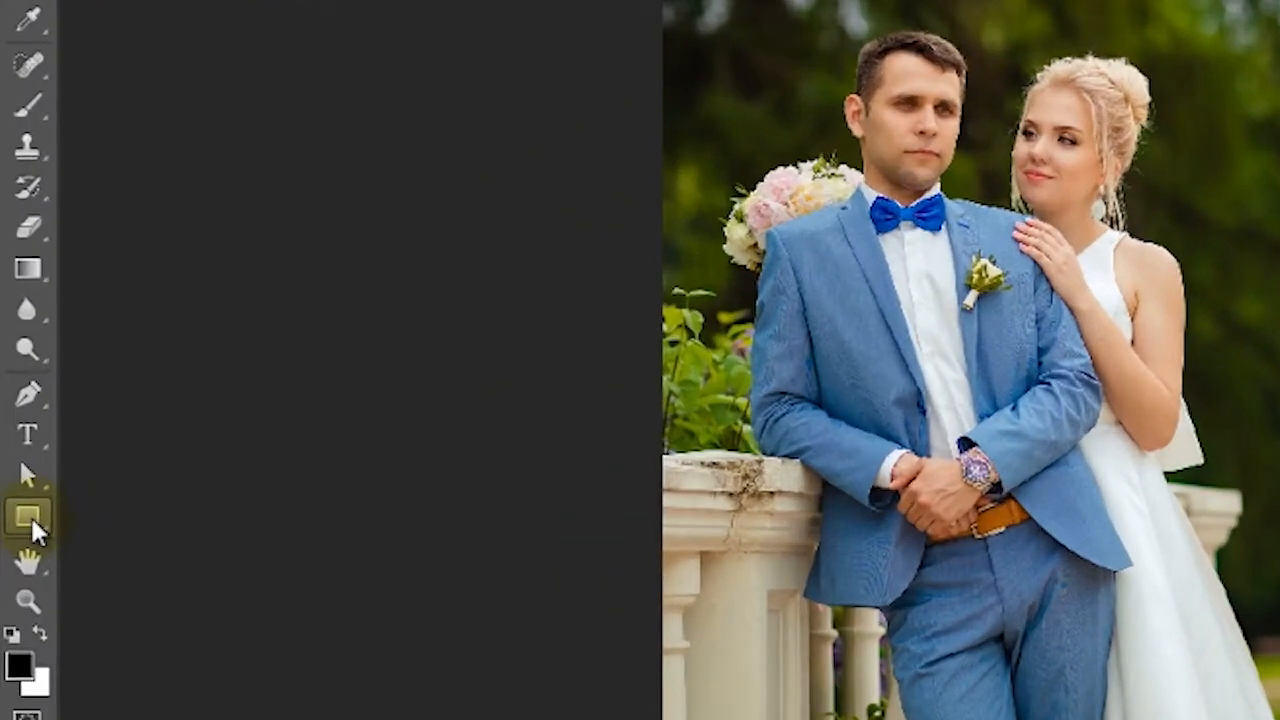
Activate the Rectangle tool (Outil Rectangle) in Forme mode with no fill.
left_click(30, 515)
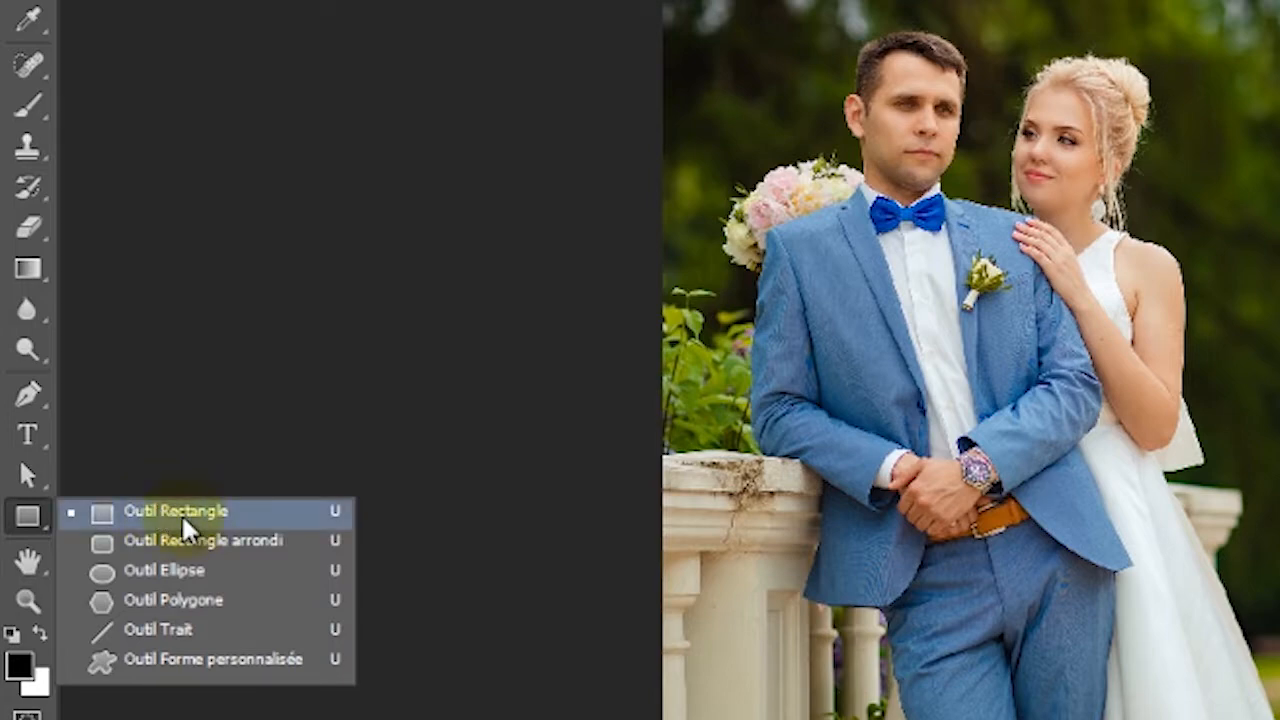
left_click(181, 513)
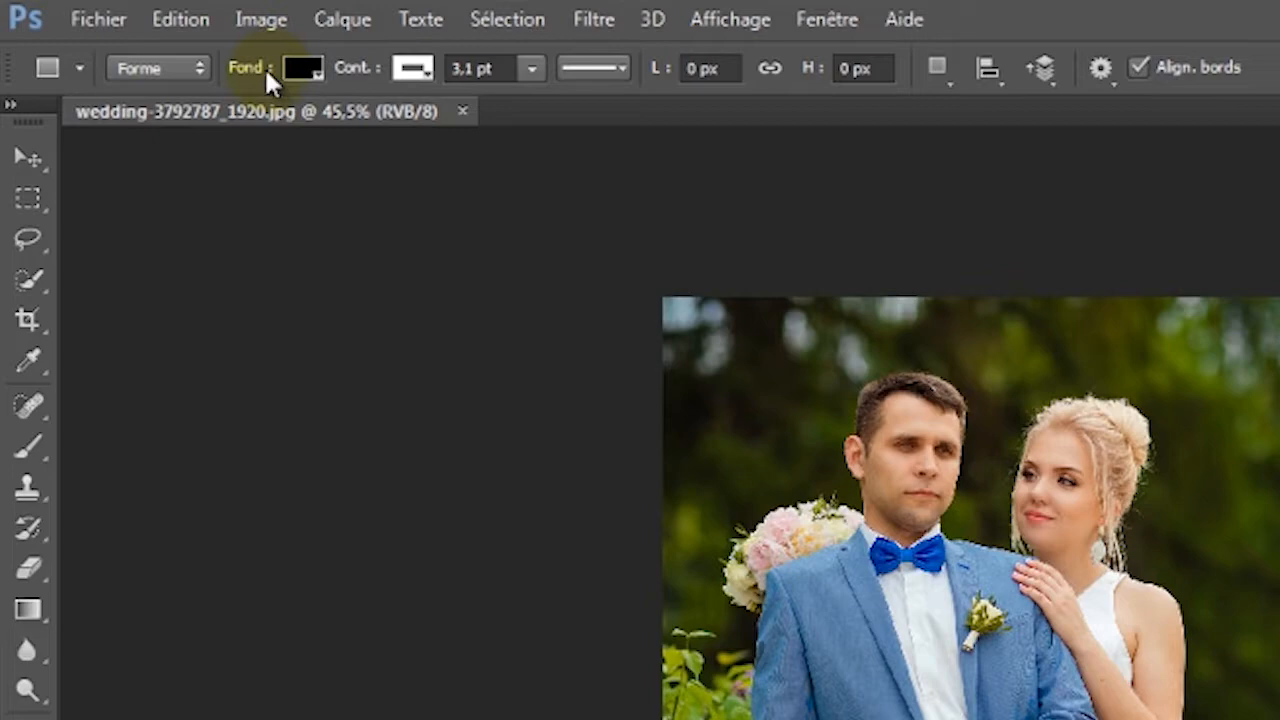
left_click(300, 70)
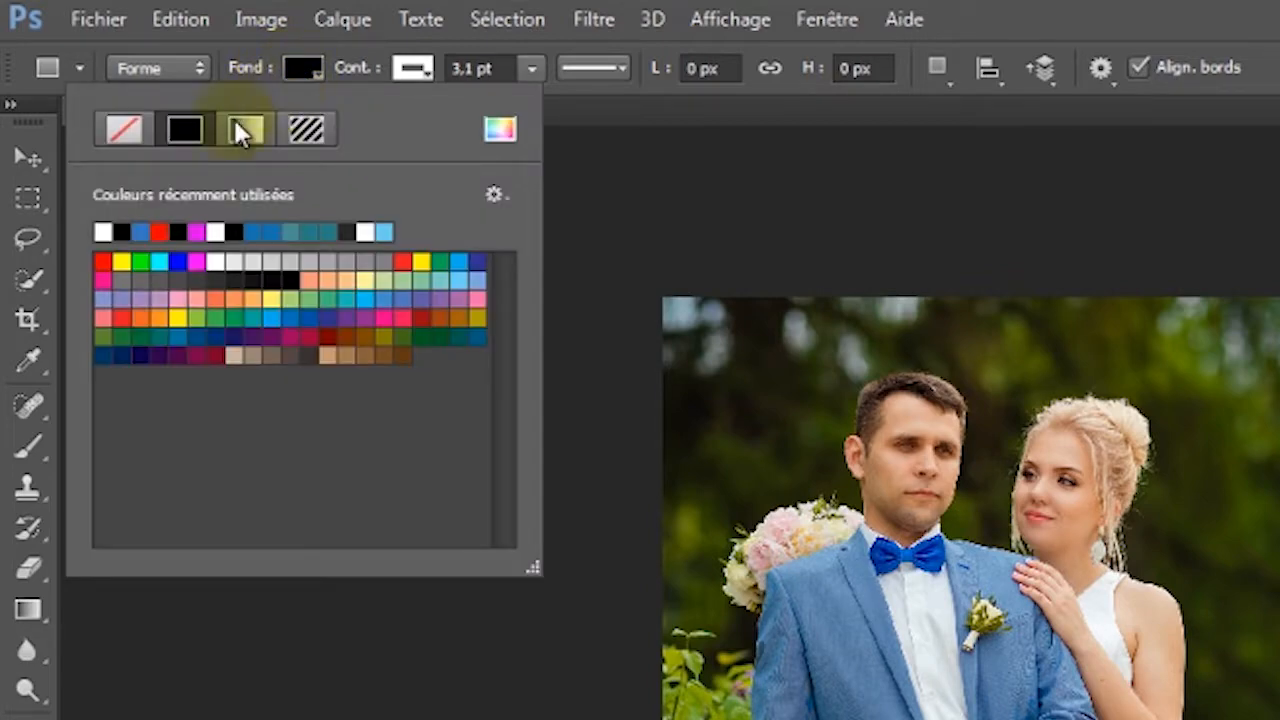
left_click(125, 129)
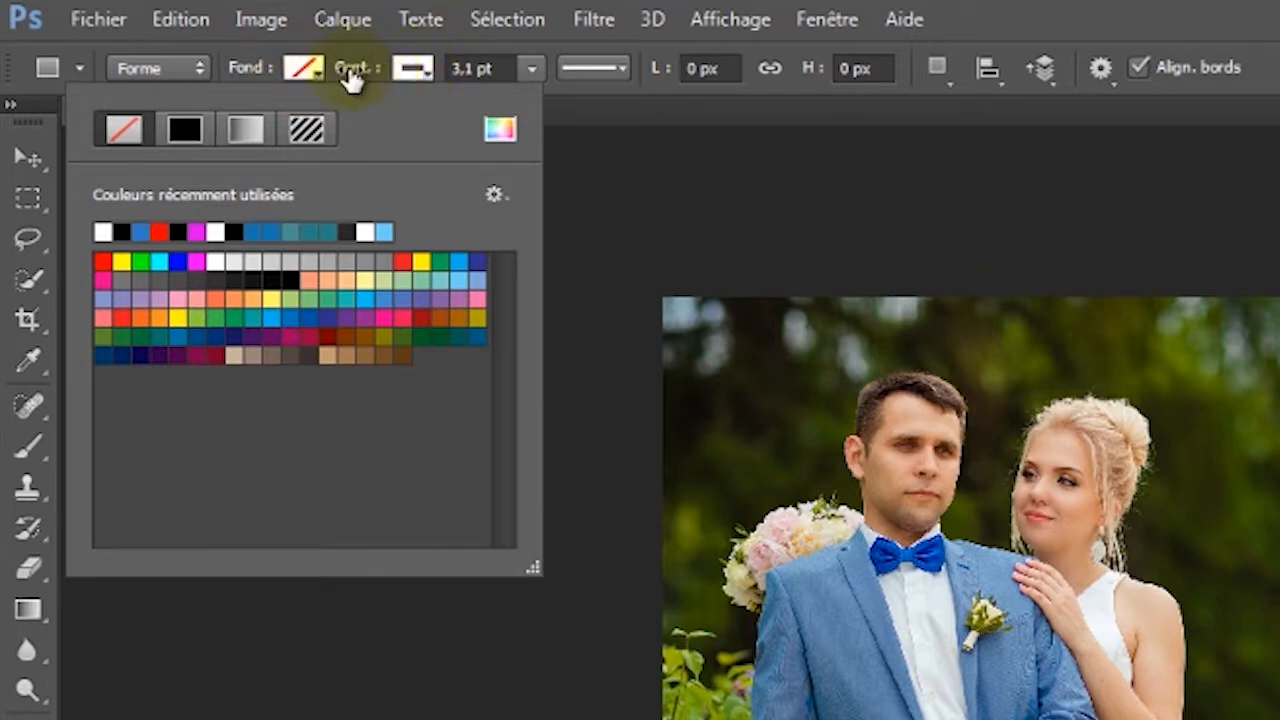
Try red, magenta and black for the rectangle's stroke, and settle on a recently used blue.
left_click(409, 65)
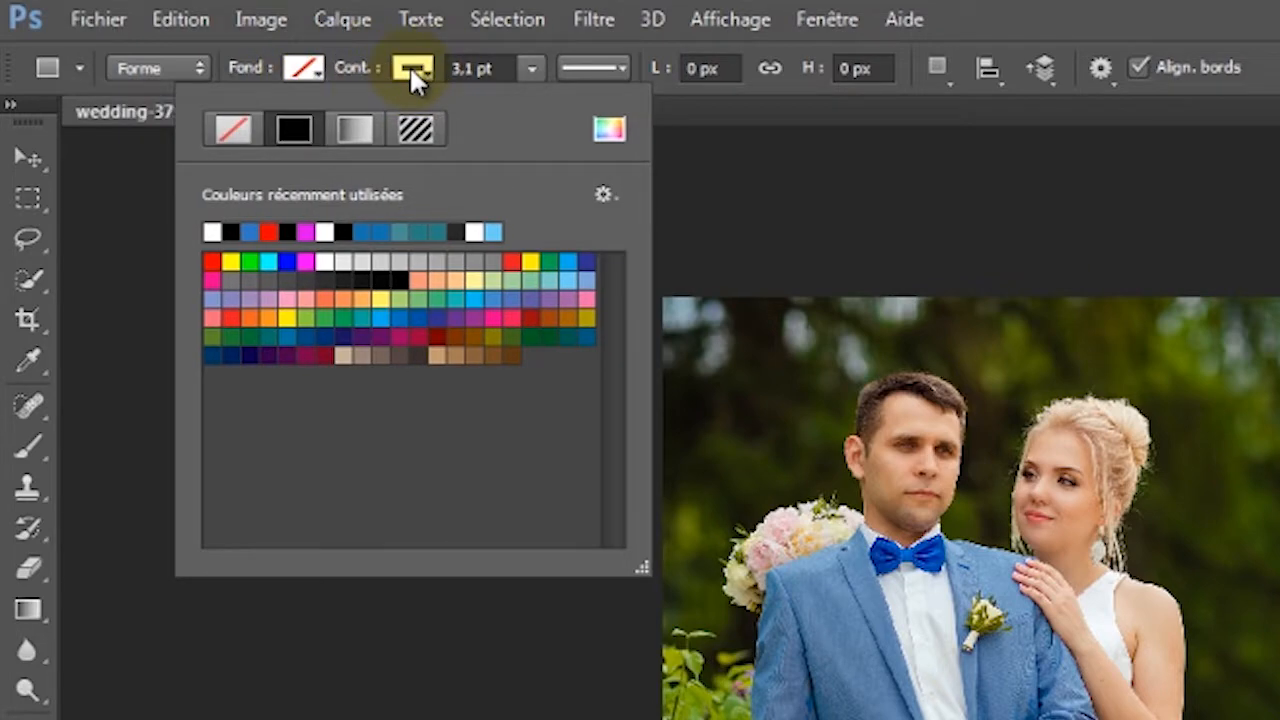
left_click(272, 233)
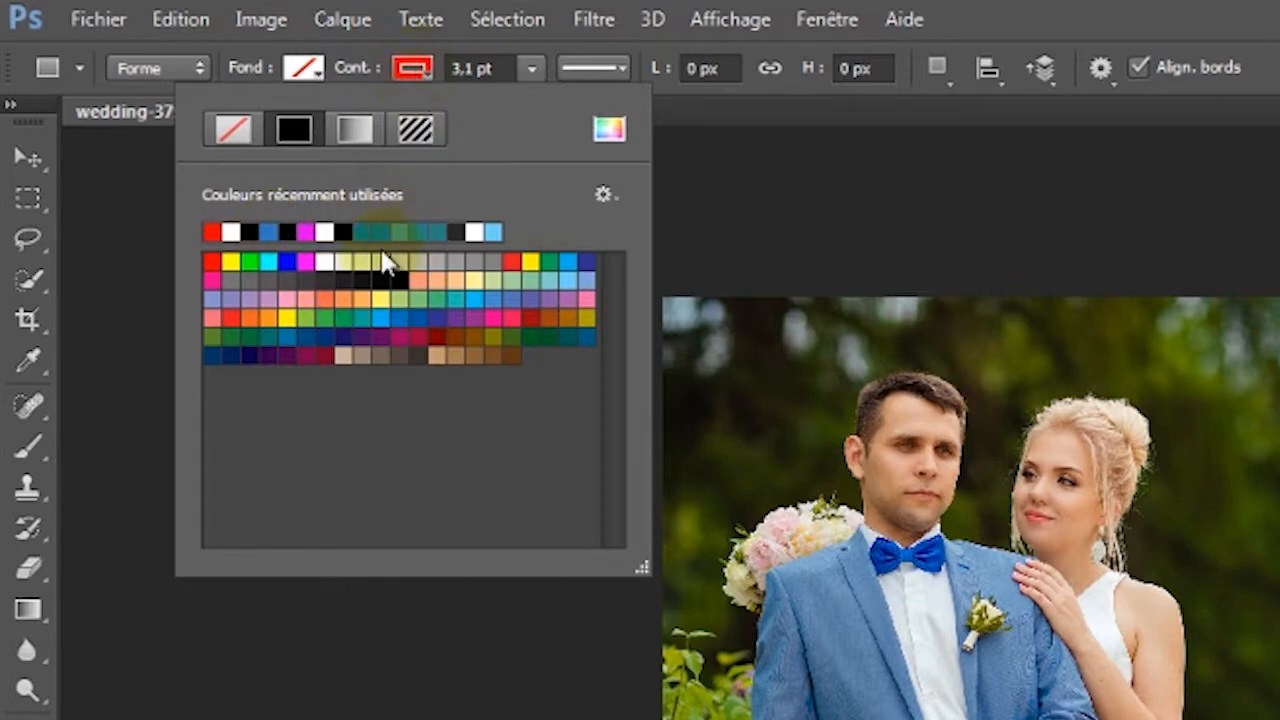
left_click(309, 231)
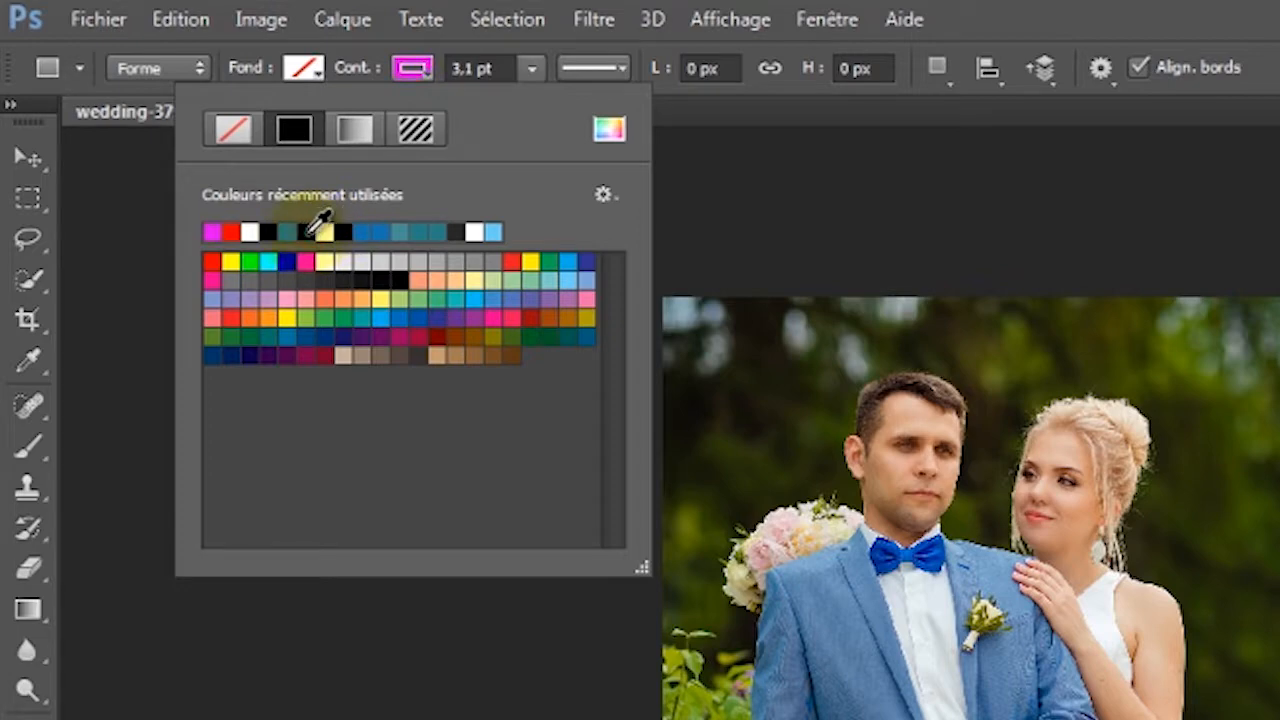
left_click(309, 231)
left_click(378, 232)
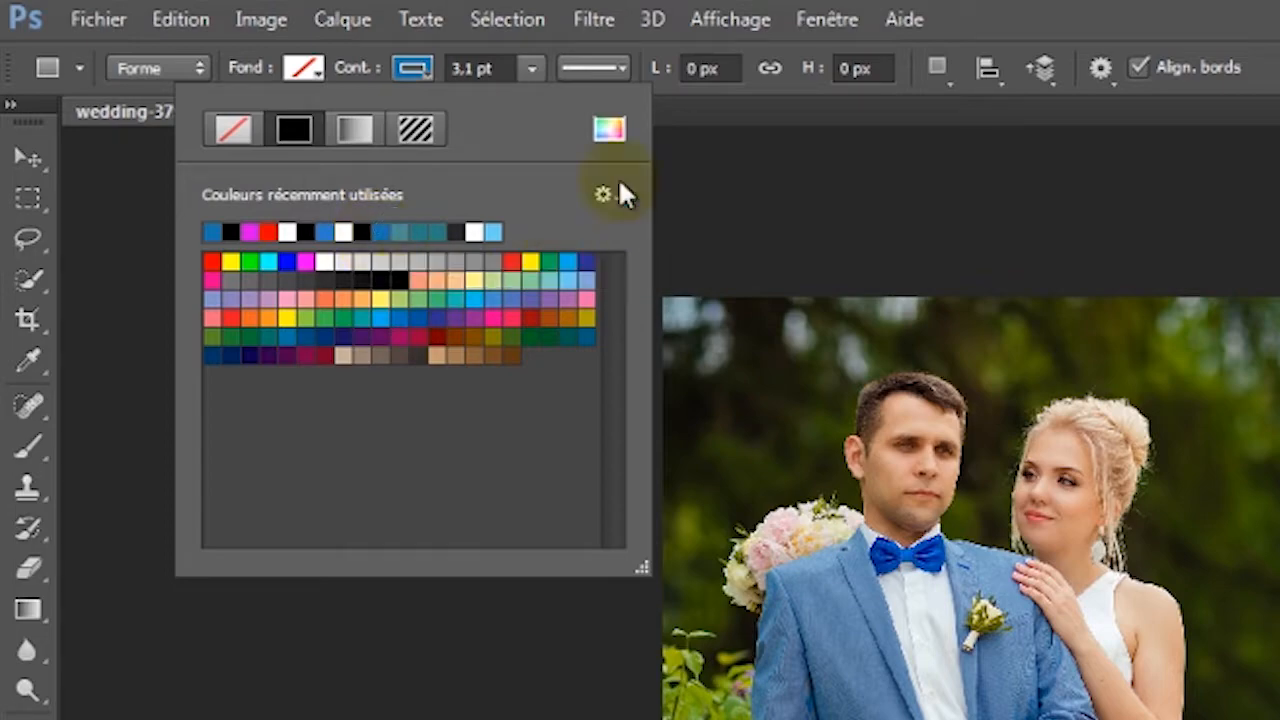
Sample several shades of blue for the stroke in the colour picker and apply 1576b4.
left_click(620, 138)
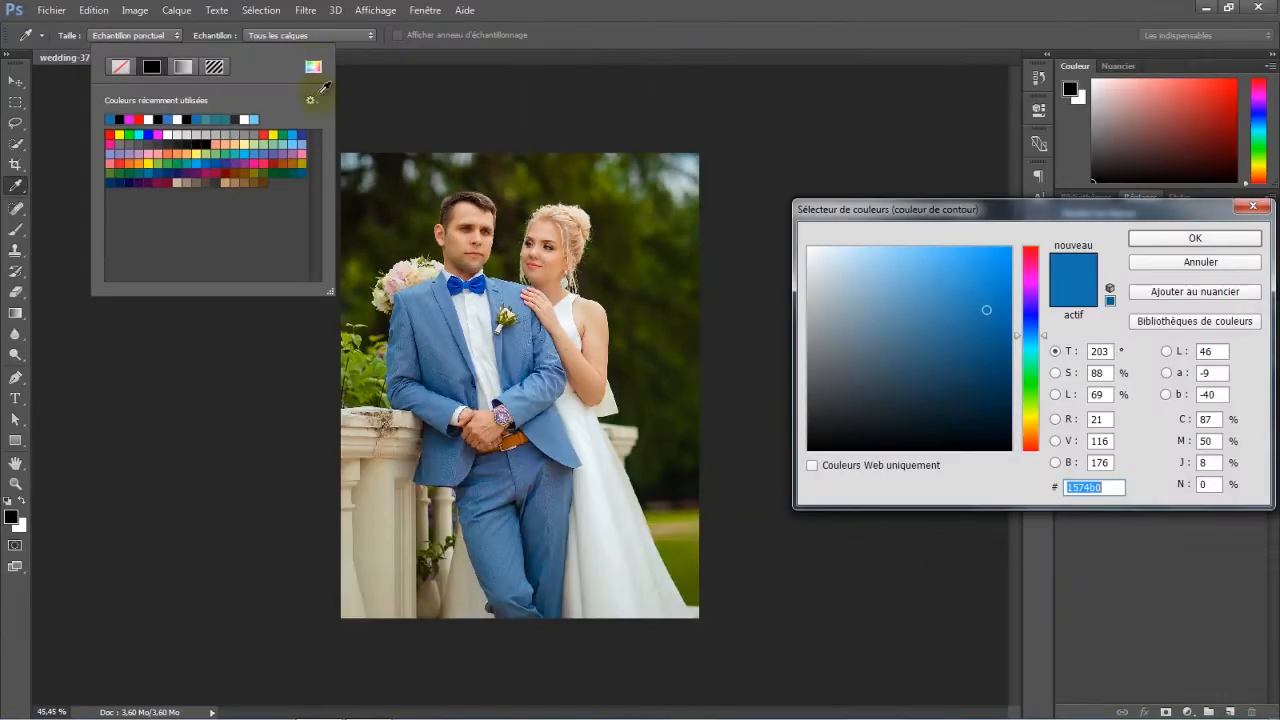
left_click(904, 320)
left_click(931, 389)
left_click(954, 349)
left_click(954, 300)
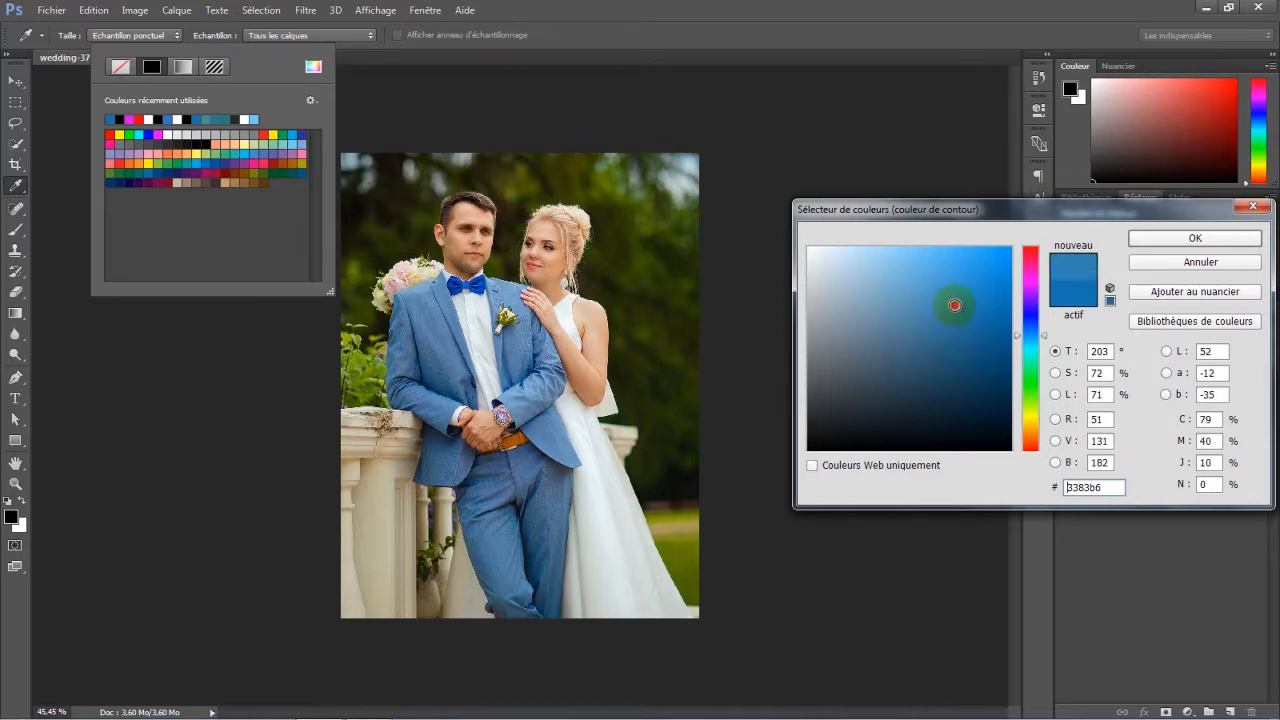
left_click(955, 400)
left_click(980, 323)
left_click(986, 294)
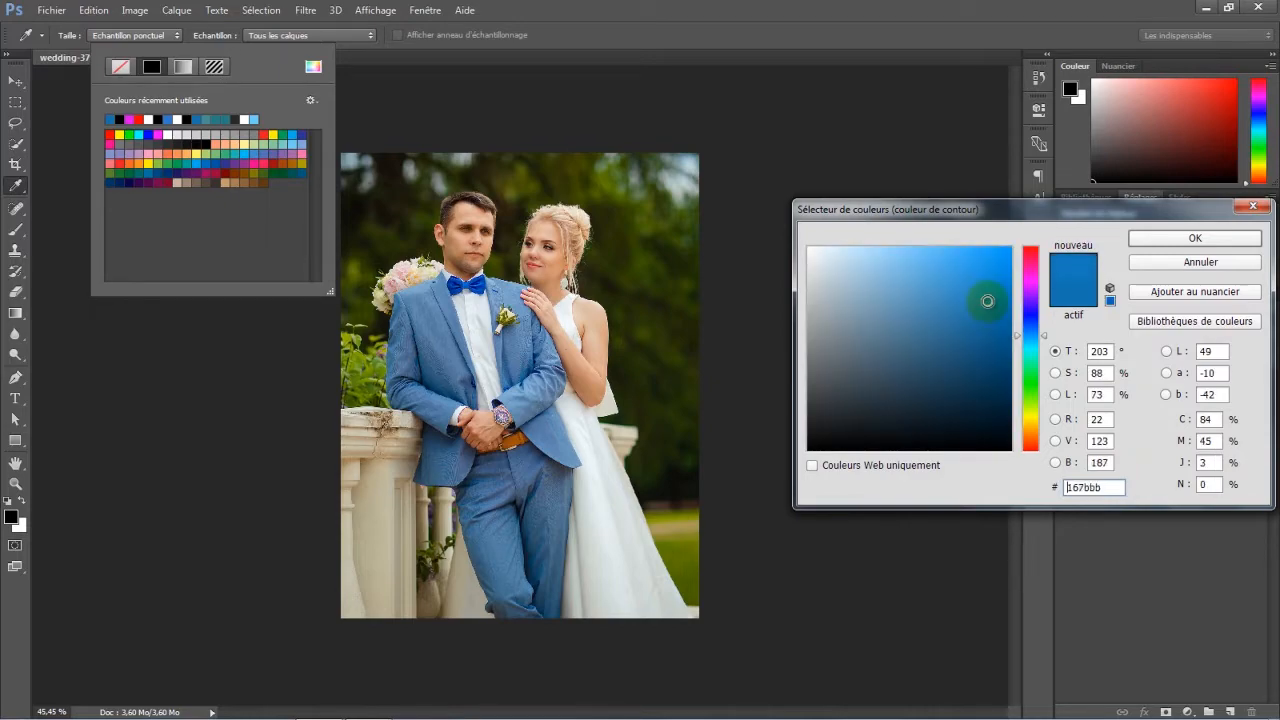
left_click(987, 306)
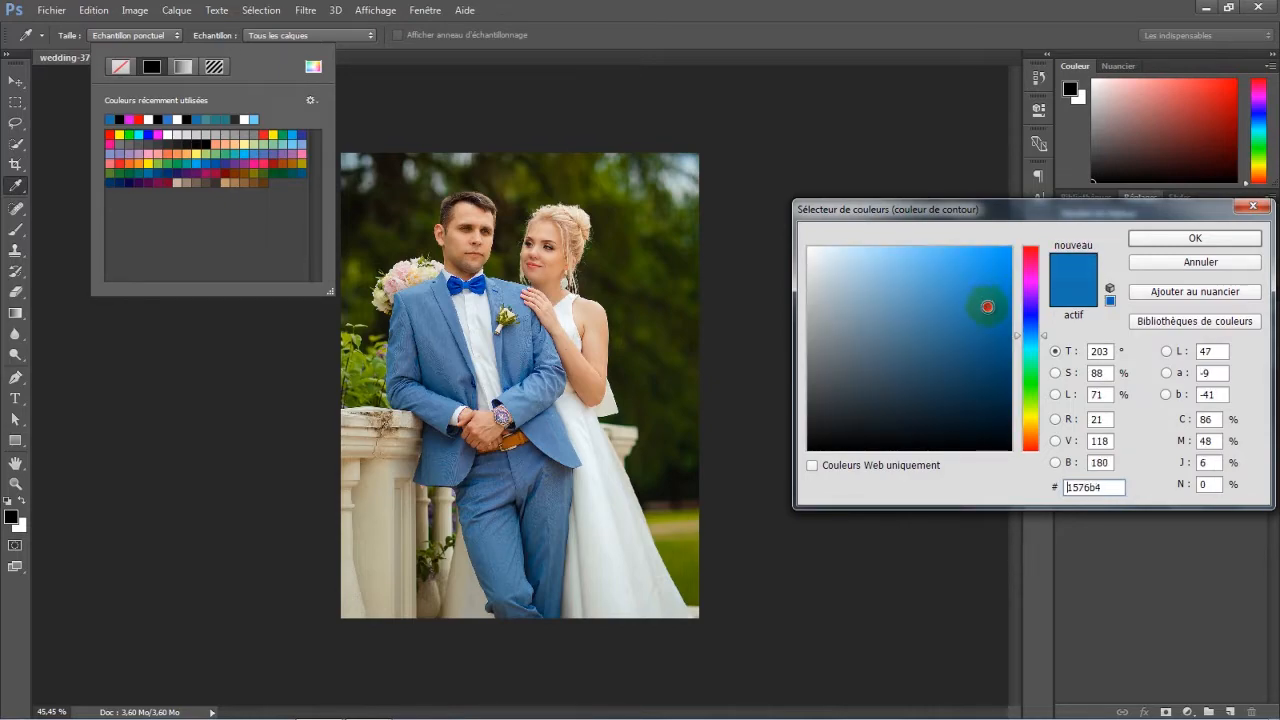
left_click(1143, 240)
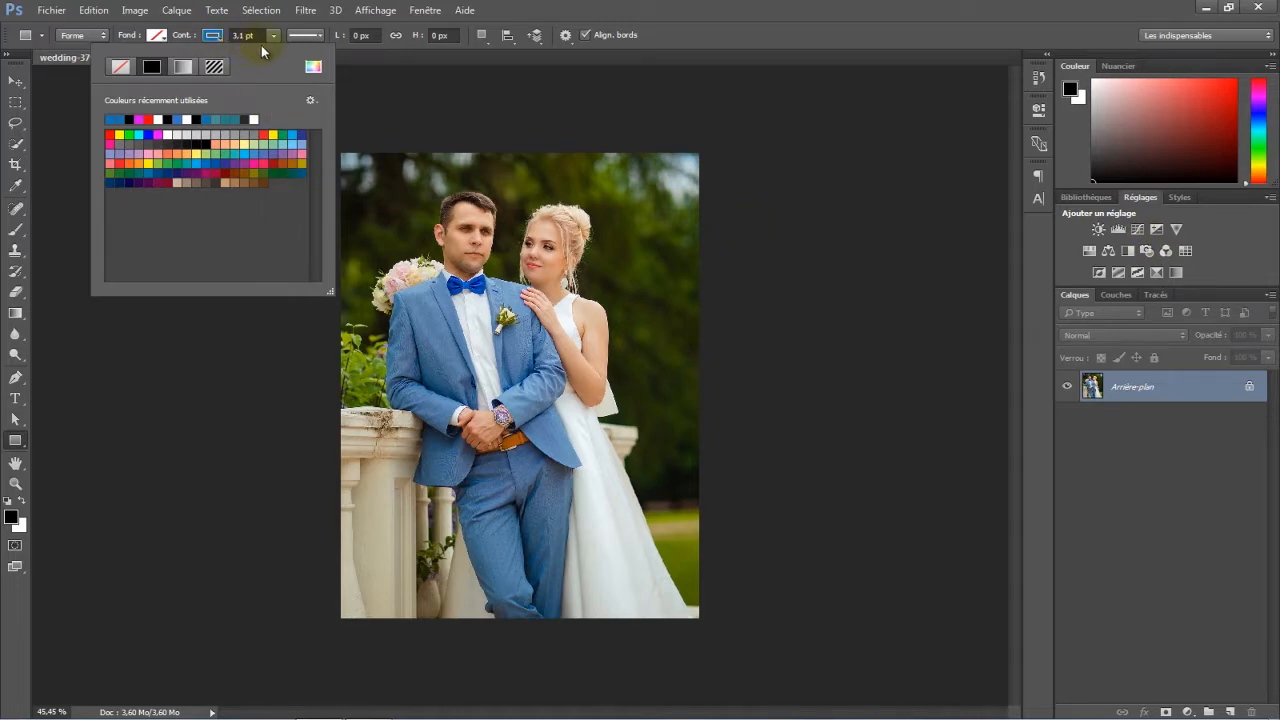
Set the stroke width to 3.69 pt and draw a rectangle about 987 × 1283 px around the whole photo.
left_click(275, 37)
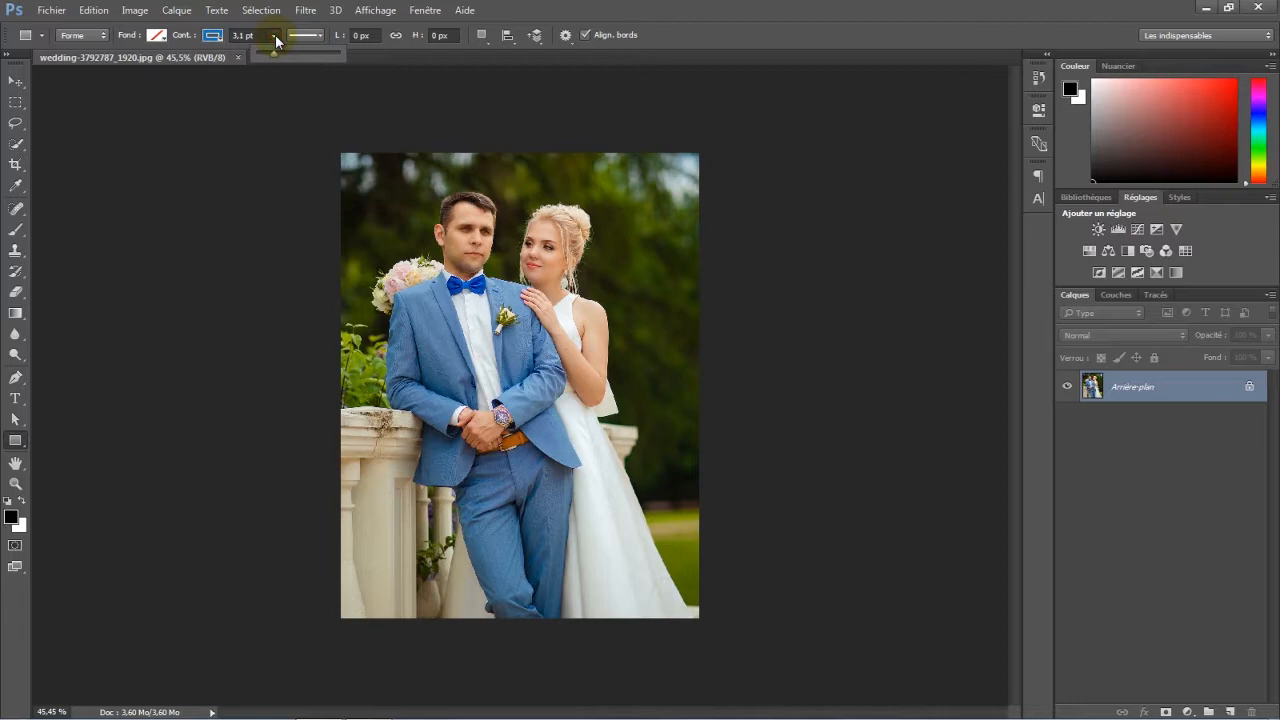
left_click_drag(270, 52, 281, 59)
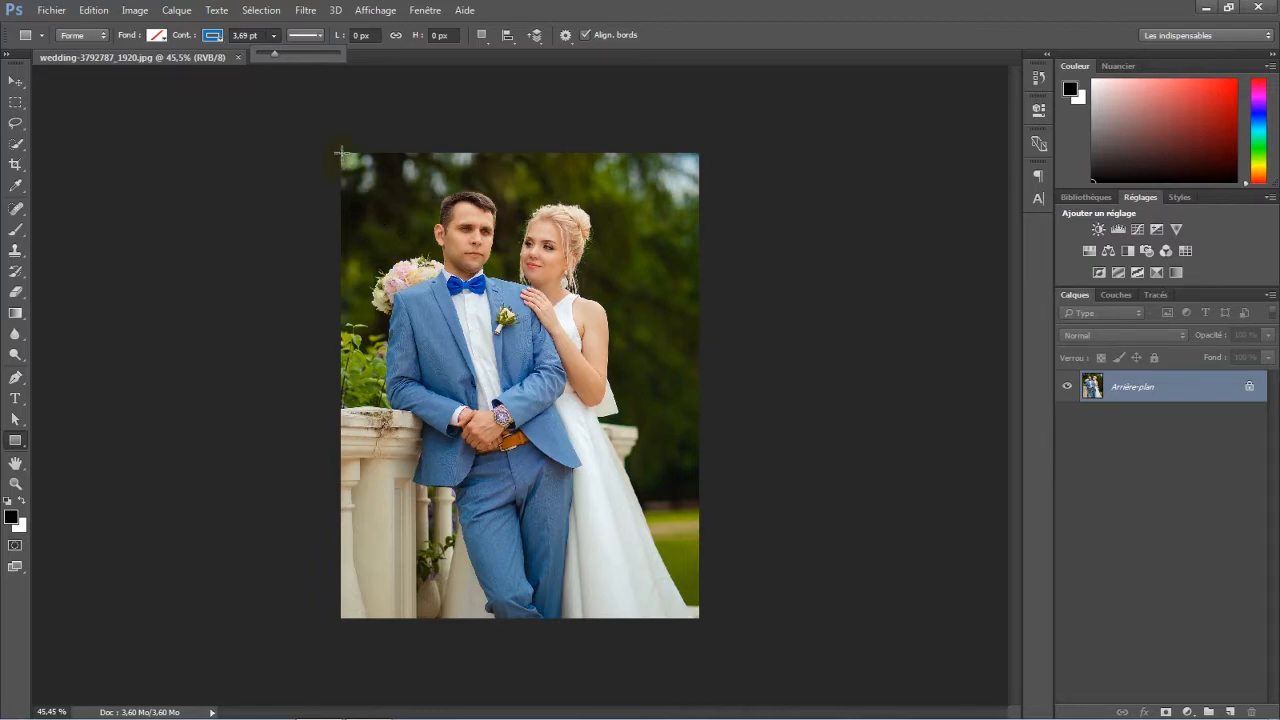
left_click_drag(341, 153, 700, 619)
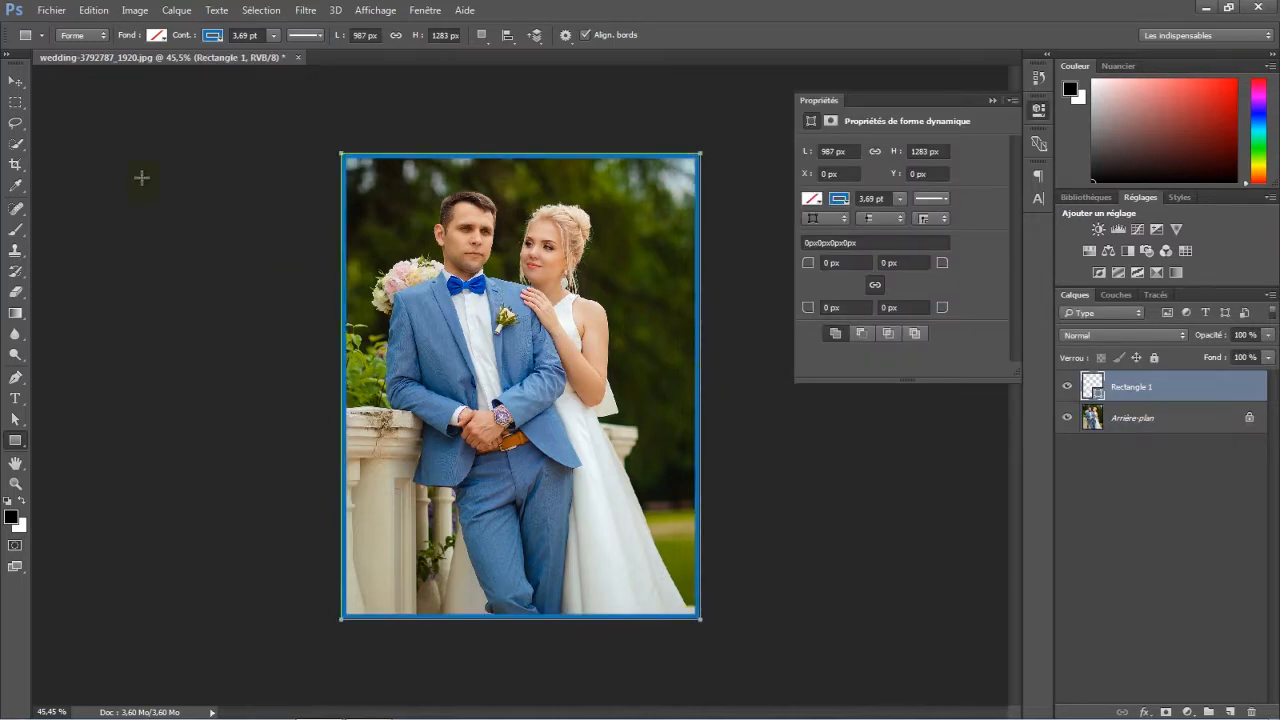
Transform the rectangle so that it fits the photo's edges exactly, at 99.70% width and 99.77% height.
left_click(18, 88)
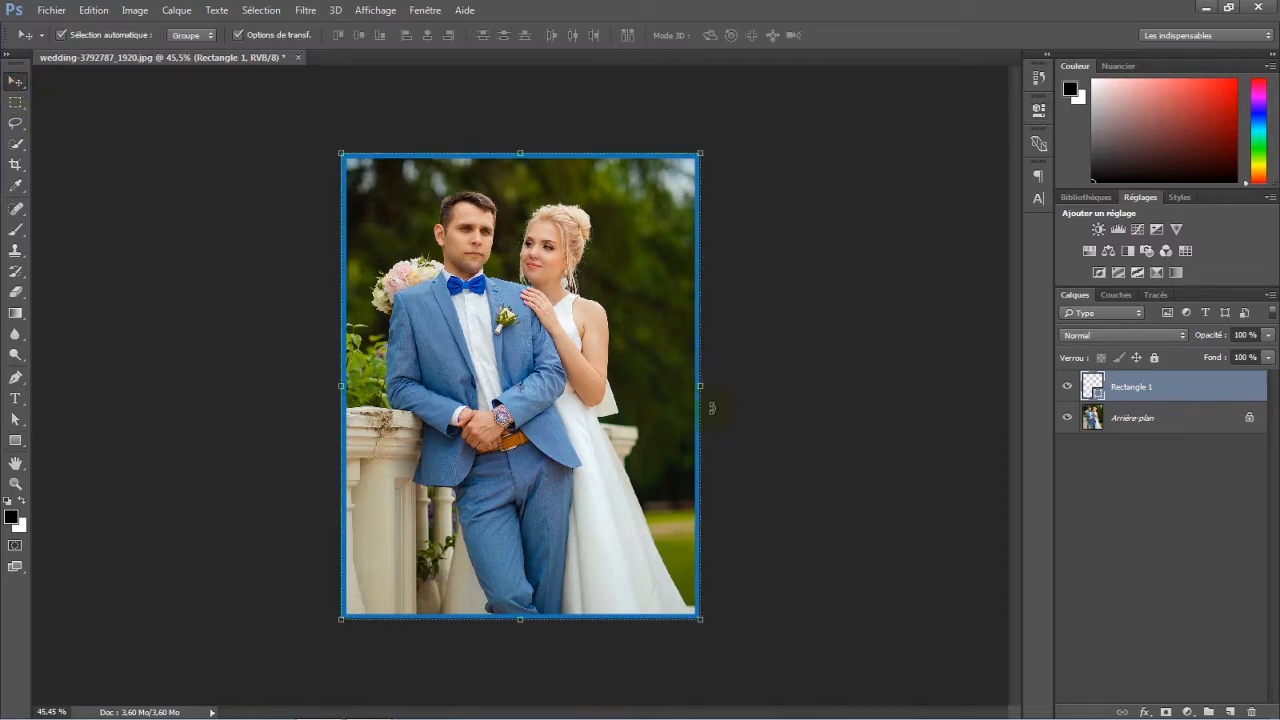
key("ctrl+t")
left_click_drag(701, 387, 636, 388)
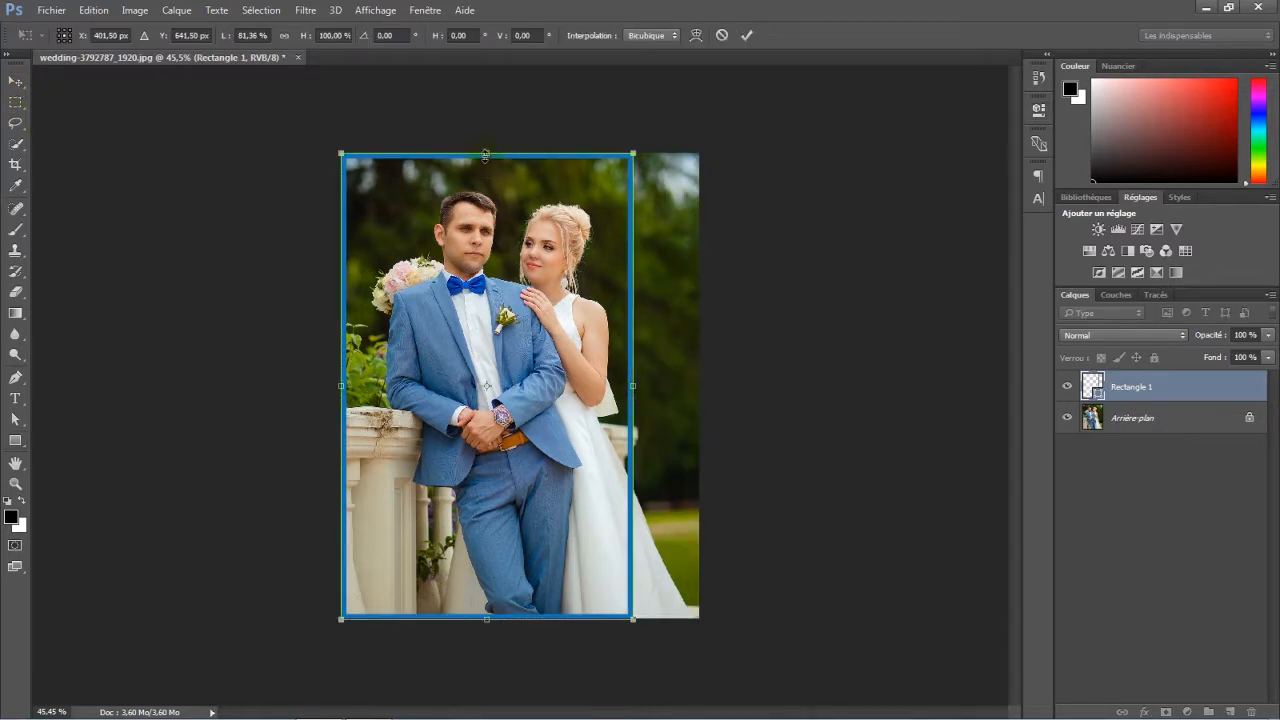
mouse_move(486, 153)
left_mouse_down()
mouse_move(483, 237)
mouse_move(482, 153)
left_mouse_up()
left_click_drag(634, 392, 699, 389)
left_click_drag(522, 622, 522, 616)
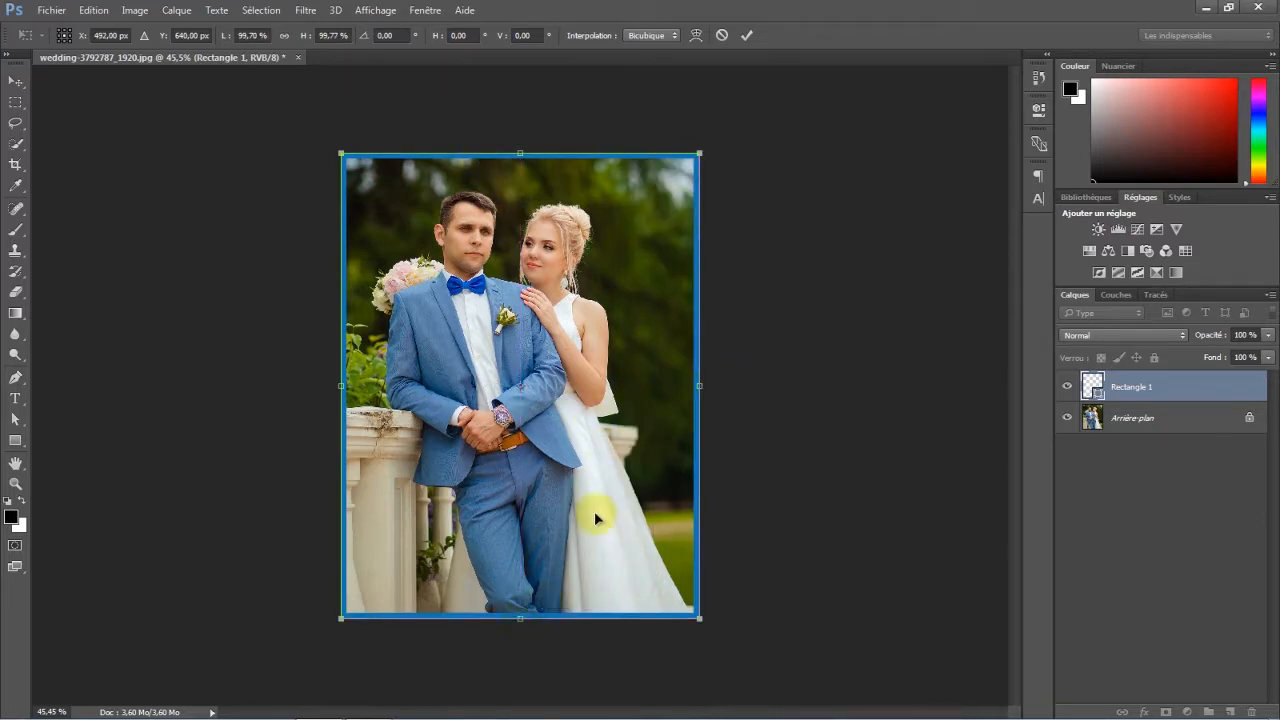
left_click(745, 37)
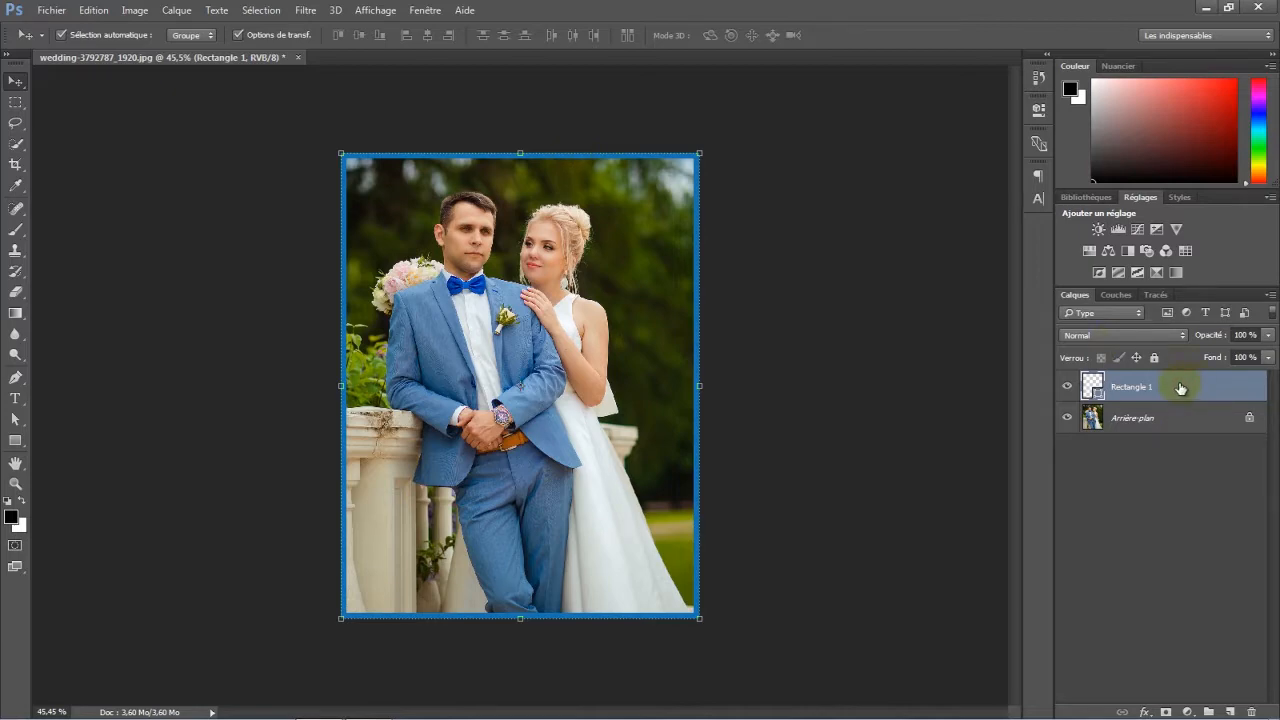
Thicken the rectangle's stroke to 6.05 pt.
left_click(16, 445)
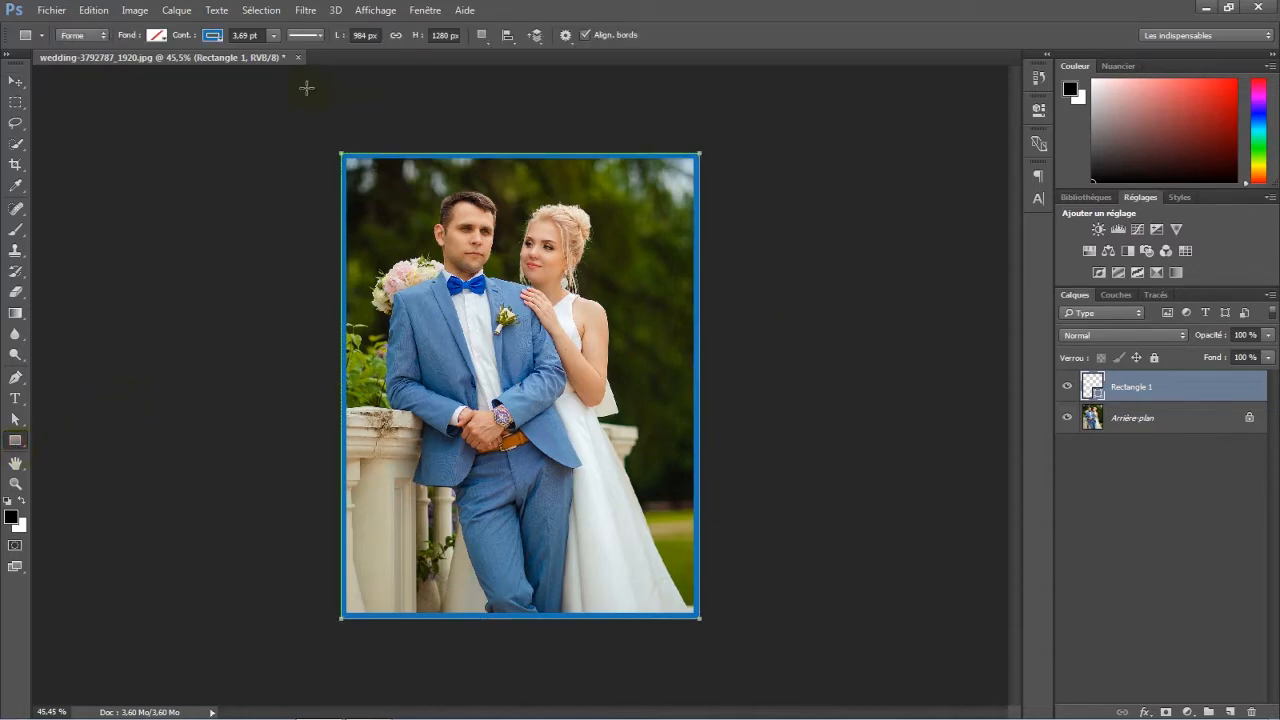
left_click(274, 36)
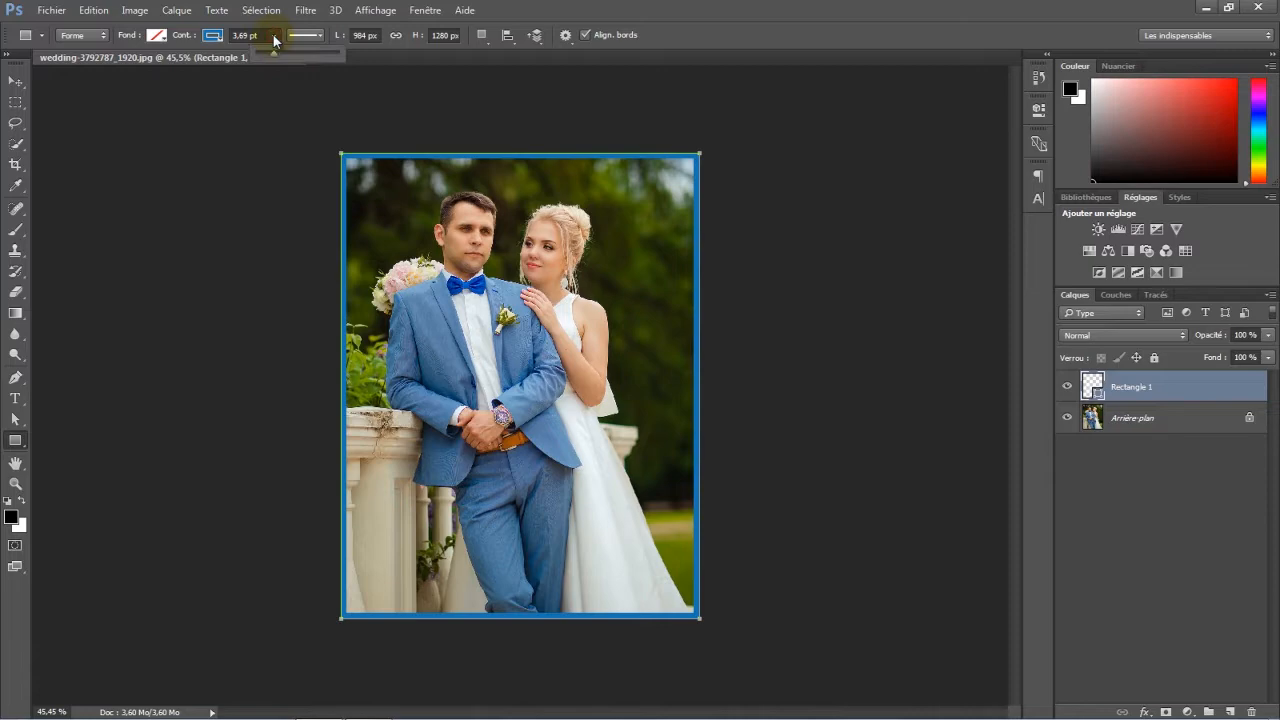
left_click_drag(275, 51, 277, 52)
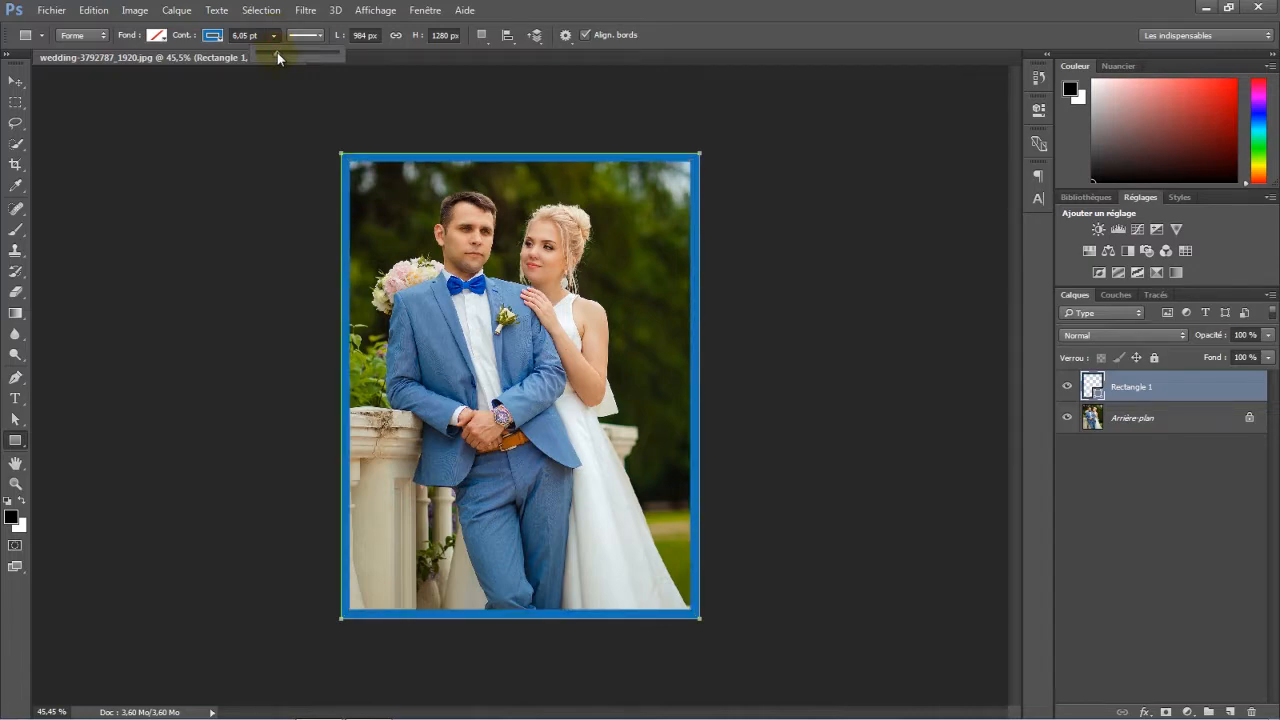
left_click(15, 81)
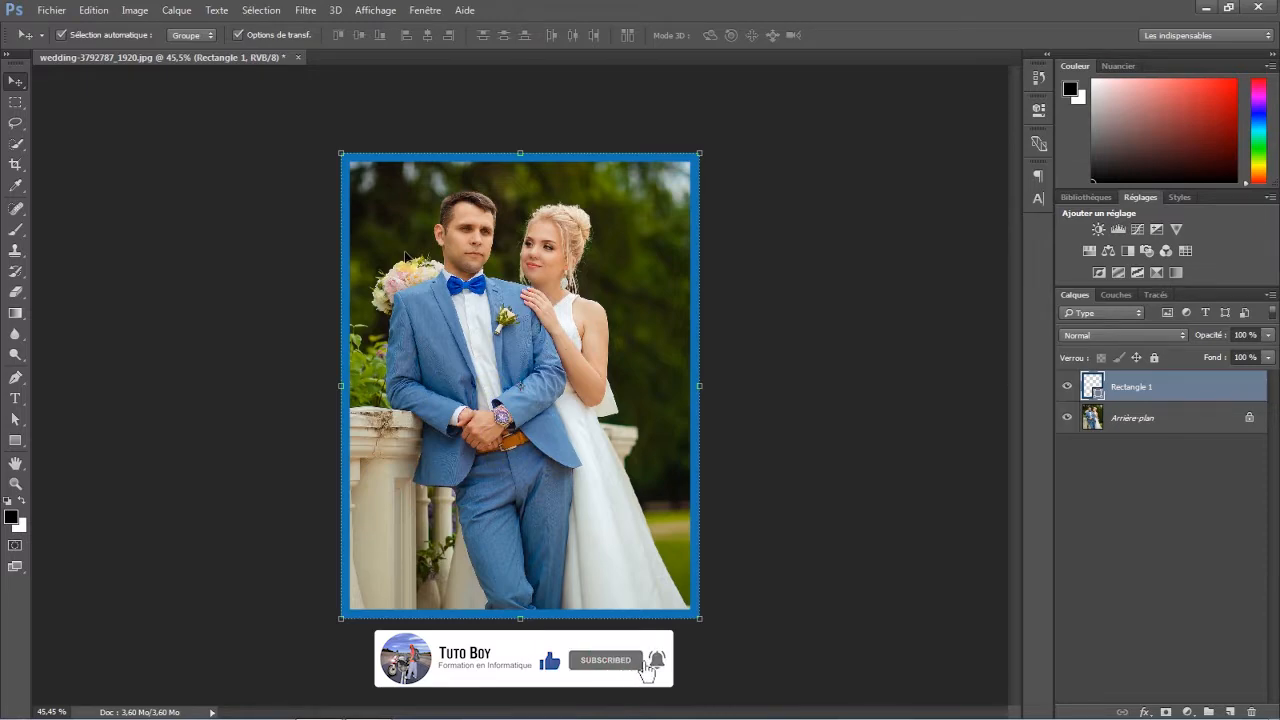
Try other stroke colours on the frame, such as black and mid grey, and set it to light grey.
left_click(15, 440)
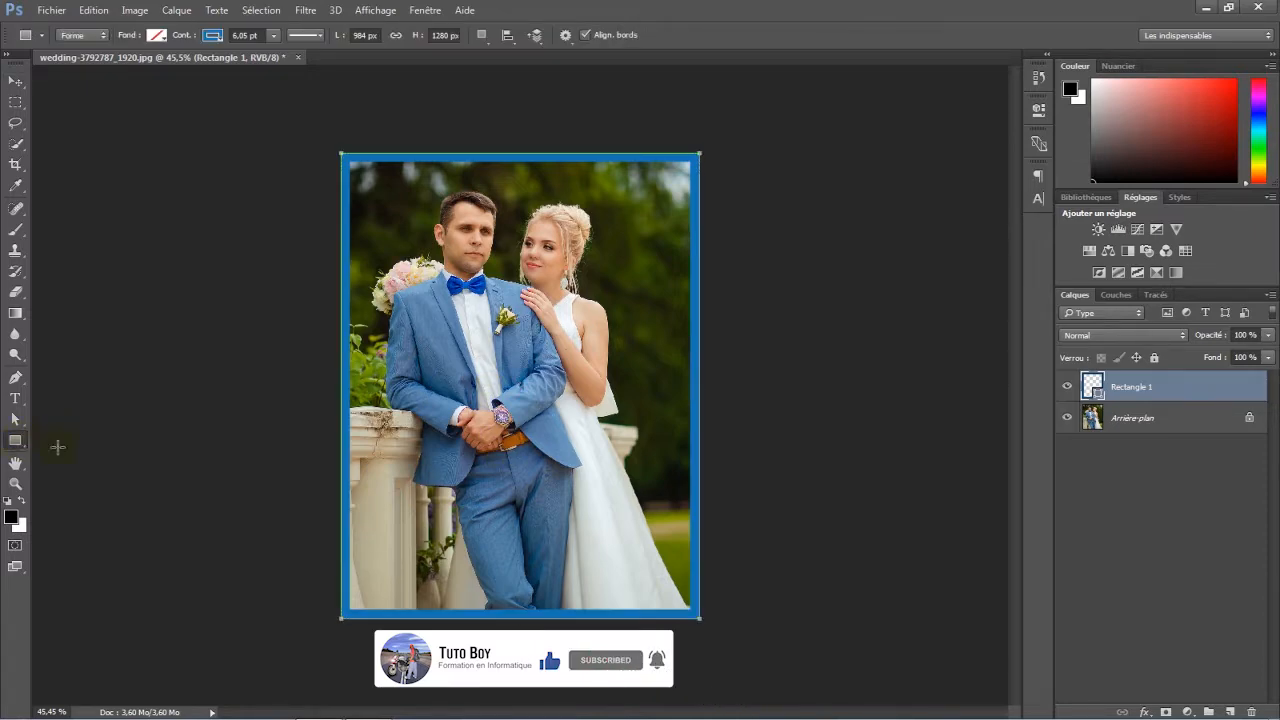
left_click(213, 36)
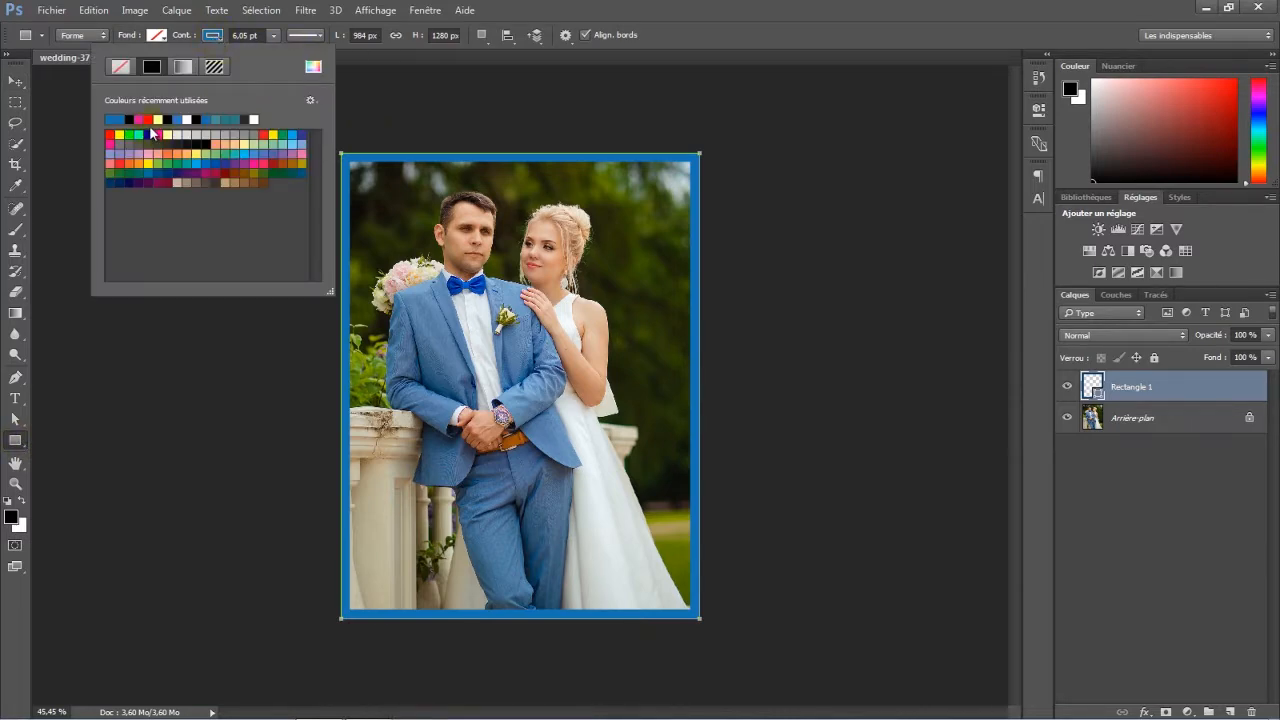
left_click(151, 119)
left_click(132, 119)
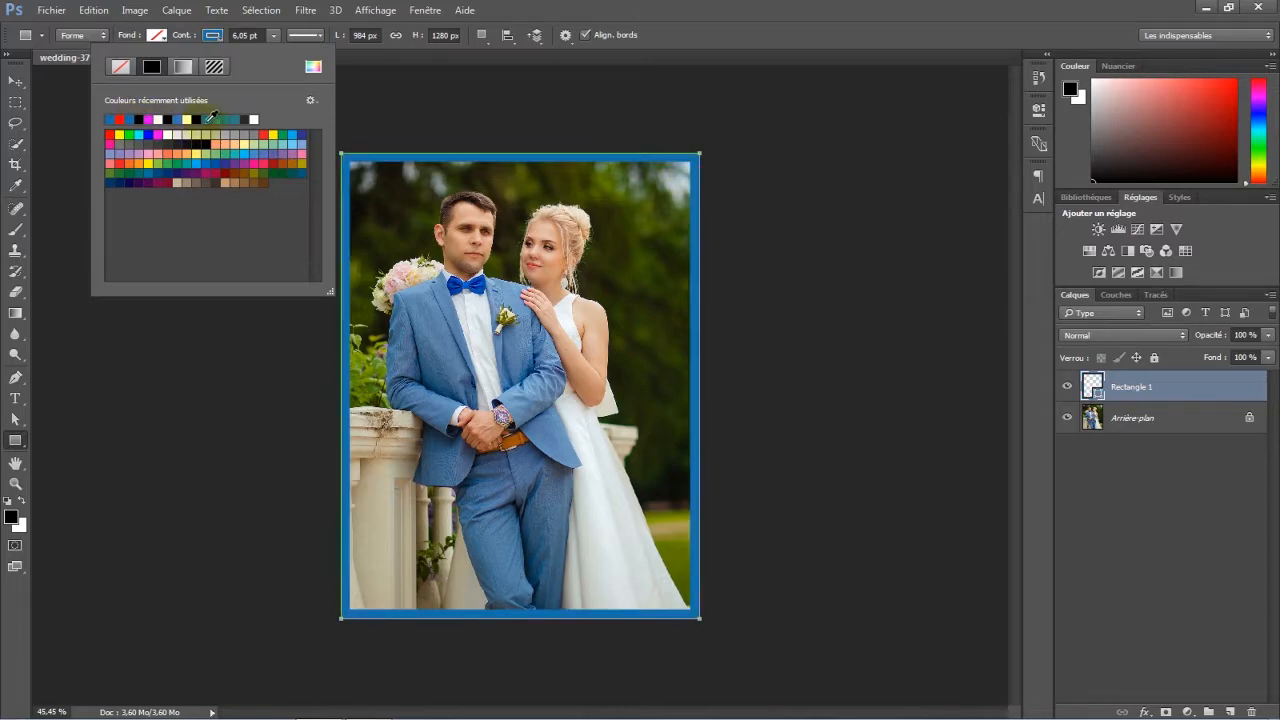
left_click(199, 119)
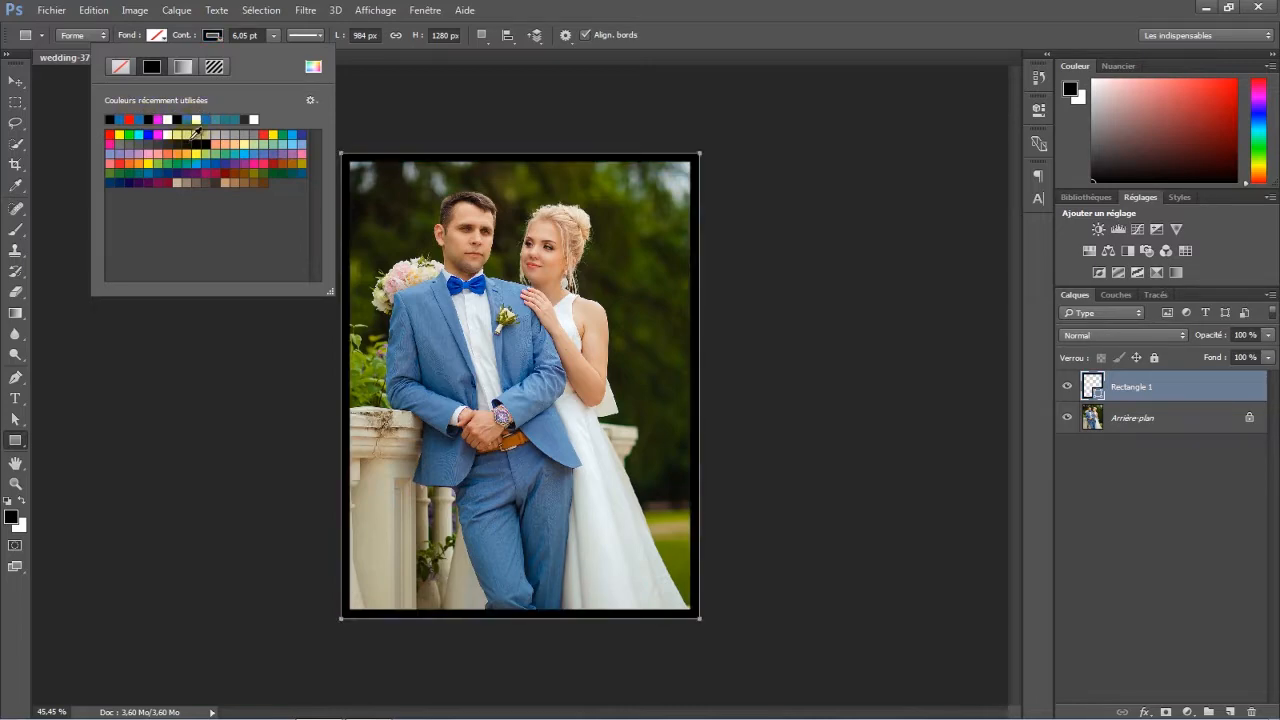
left_click(200, 134)
left_click(211, 134)
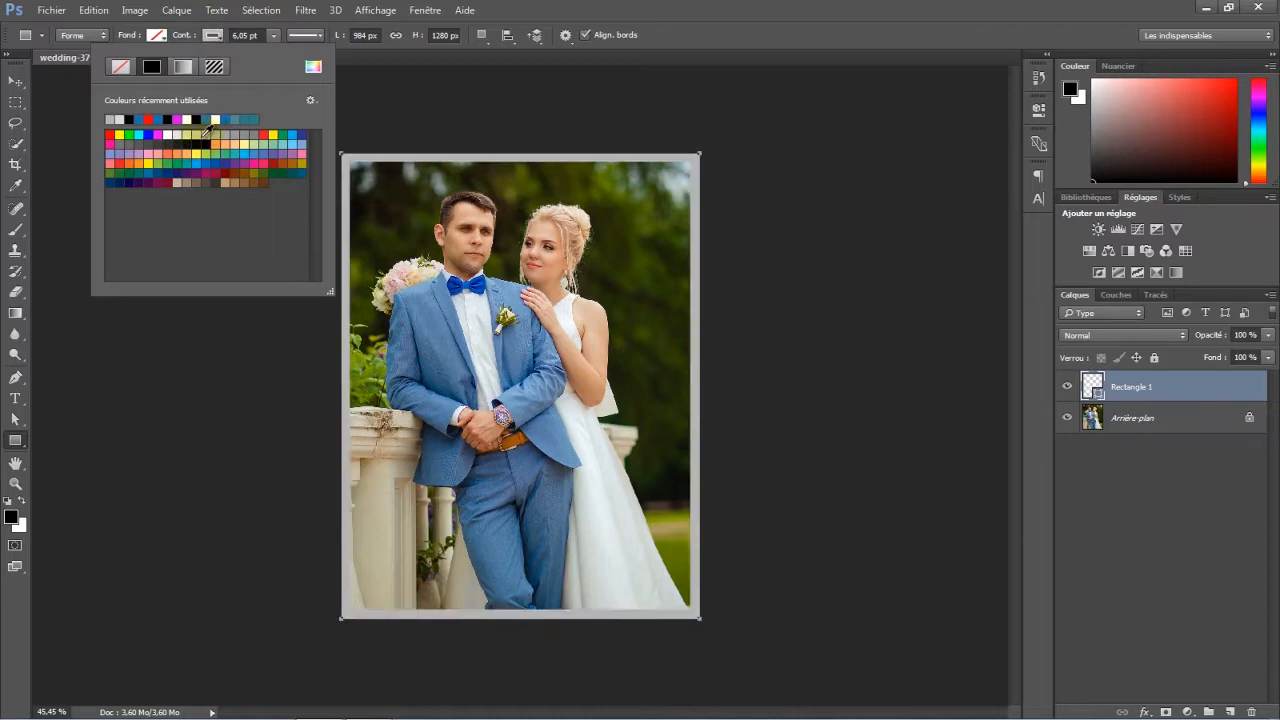
left_click(187, 134)
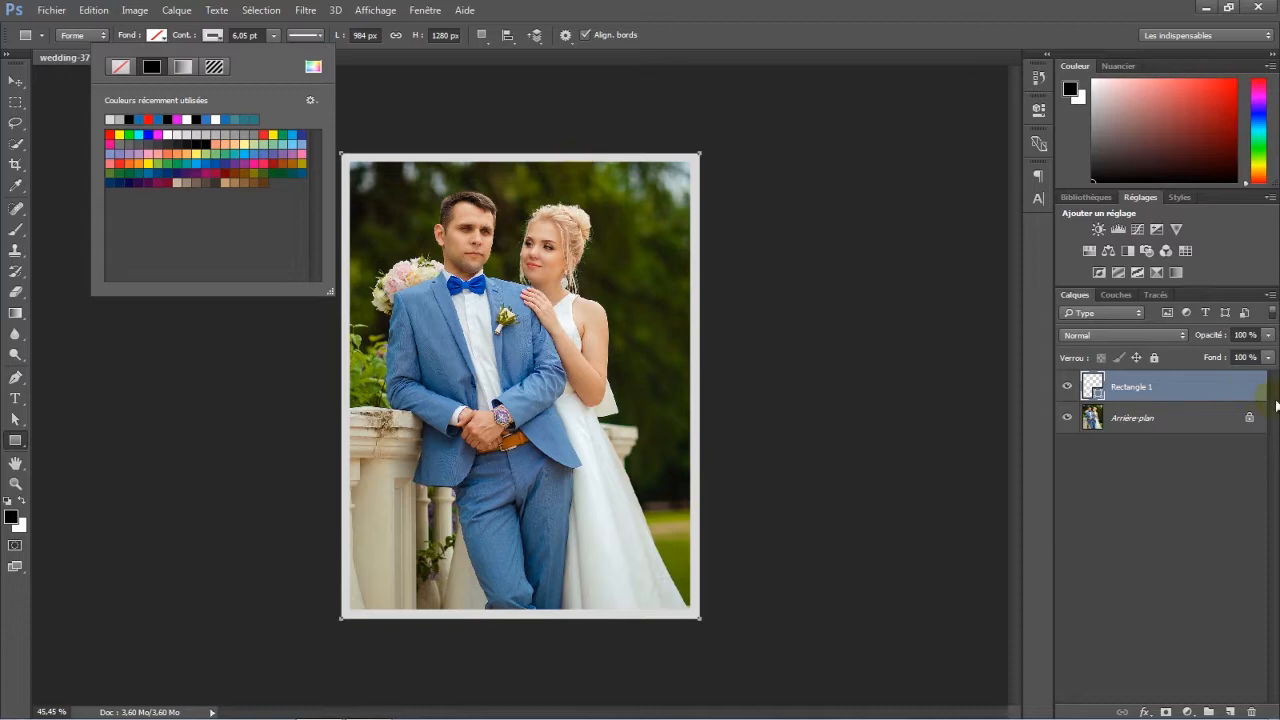
Add a gradient overlay (Incrustation en dégradé) to the Rectangle 1 layer and set its style to Radial.
left_click(1228, 399)
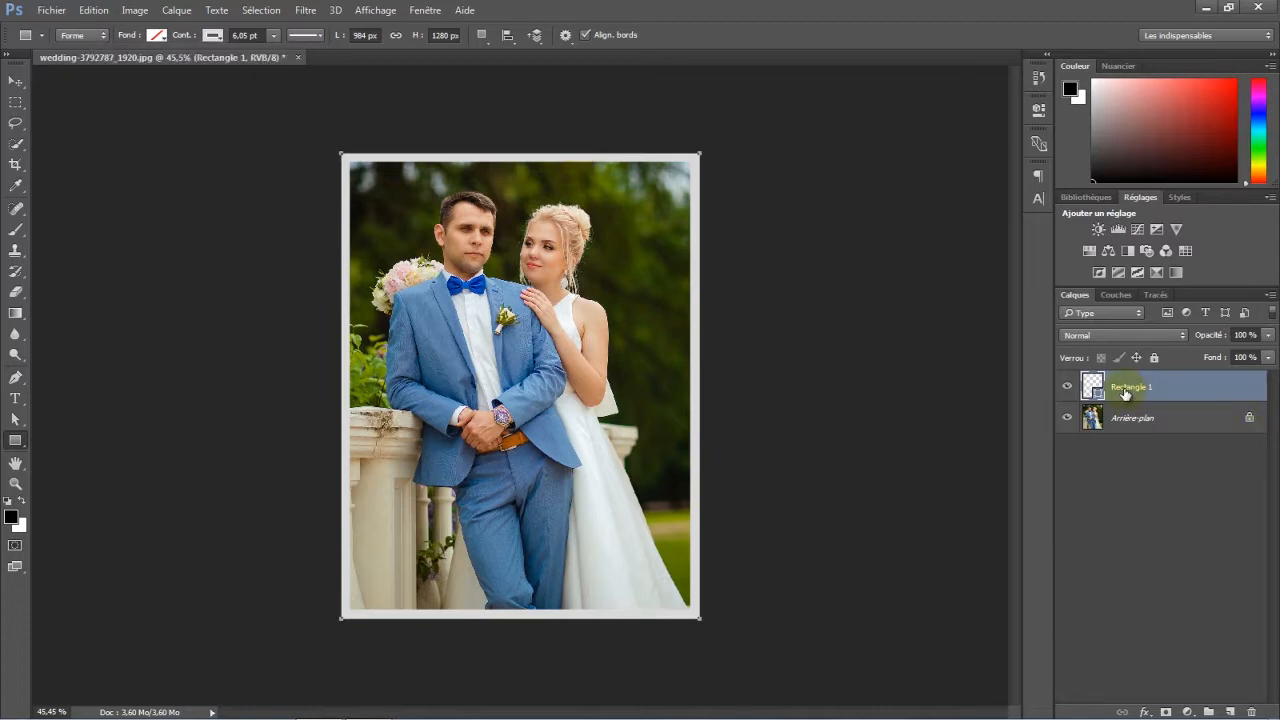
double_click(1210, 393)
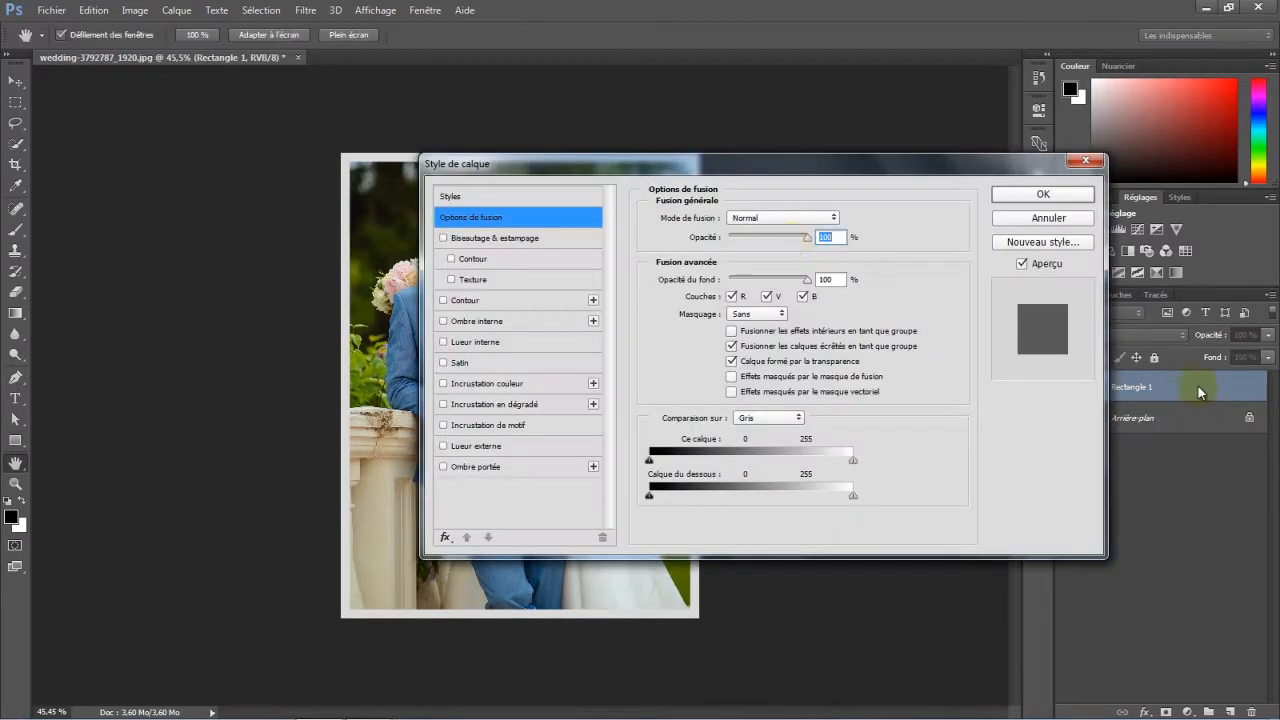
left_click_drag(522, 172, 773, 151)
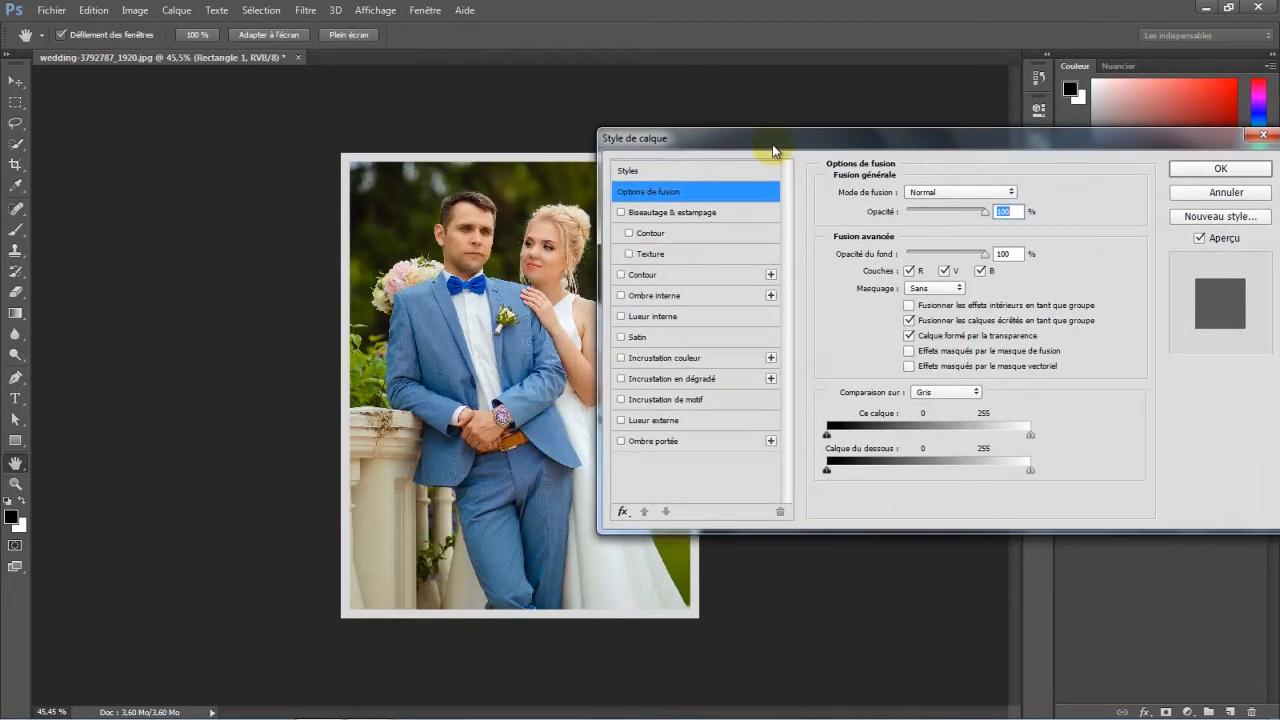
left_click(678, 384)
left_click_drag(731, 129, 835, 135)
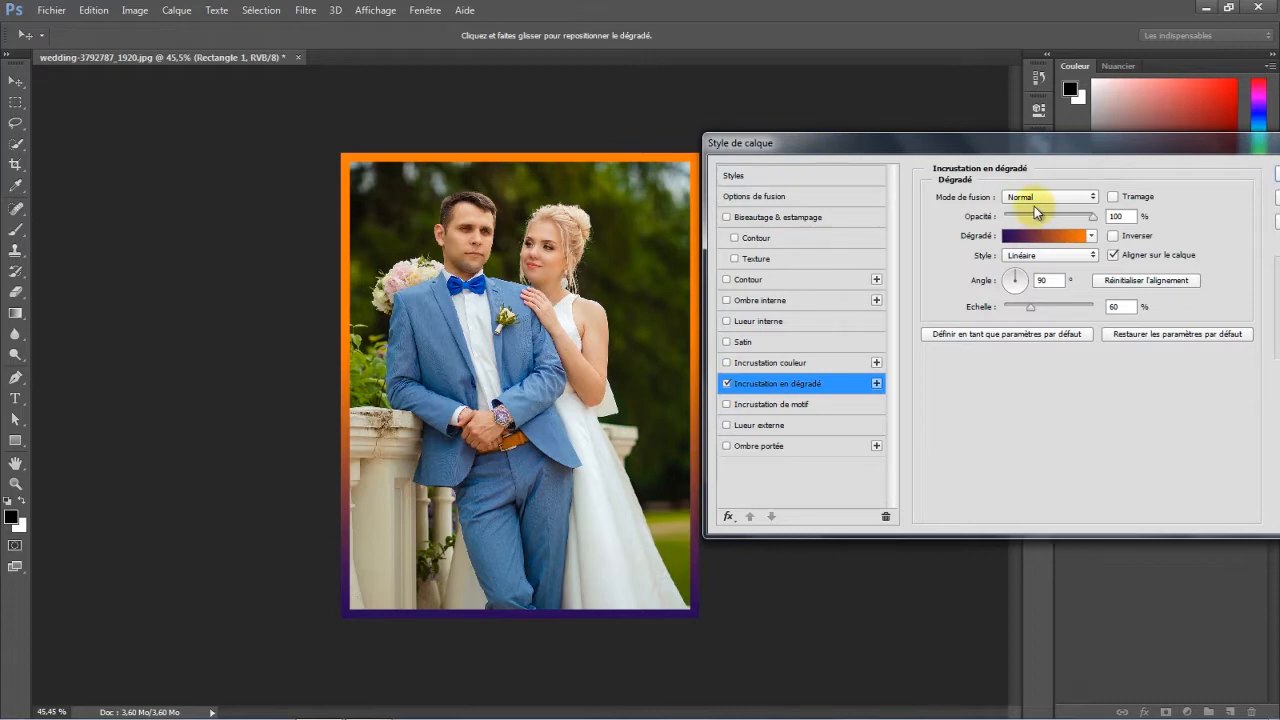
left_click(1045, 256)
left_click(1013, 278)
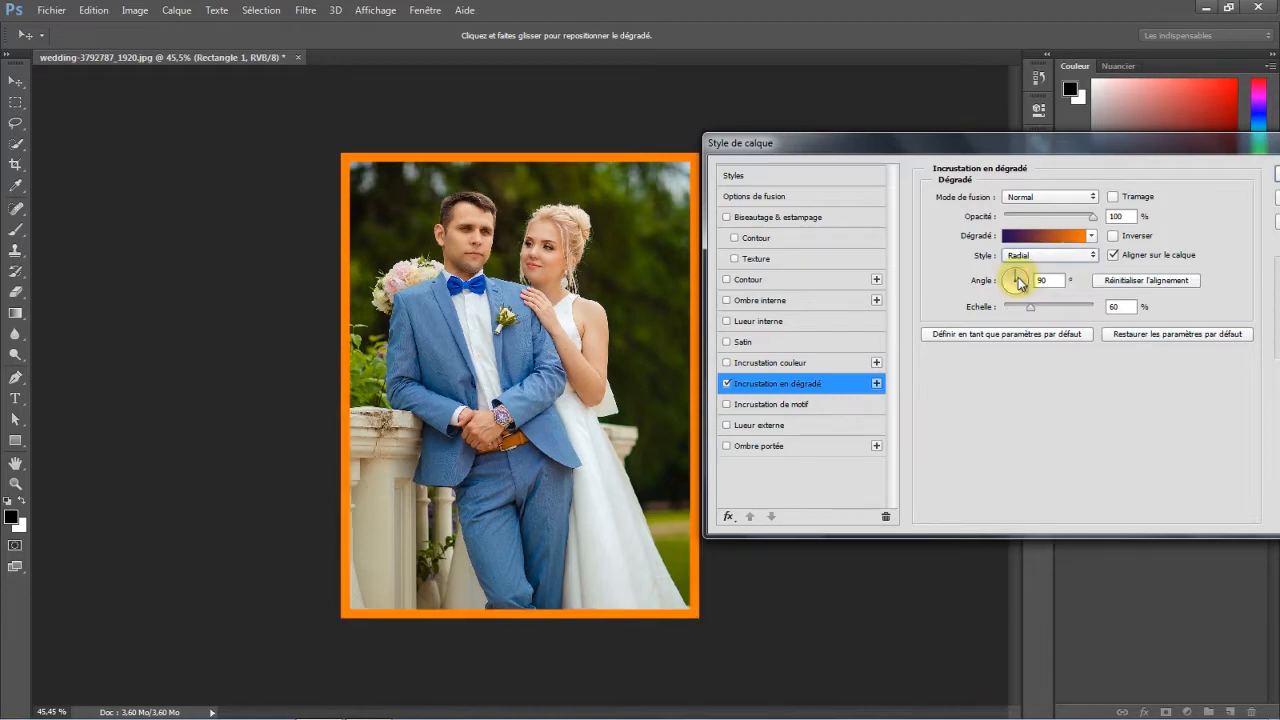
Try the Angle style on the gradient overlay, and set the style to Linéaire.
left_click(1050, 255)
left_click(1020, 285)
left_click(1047, 255)
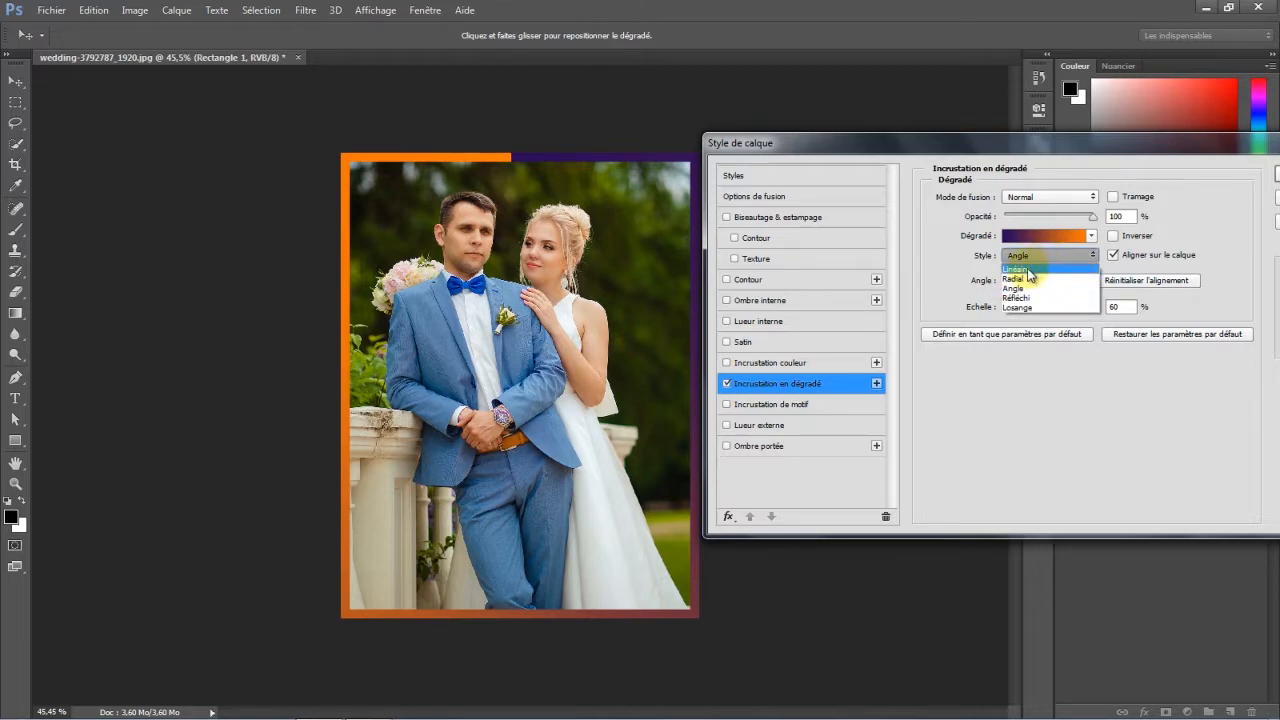
left_click(1016, 269)
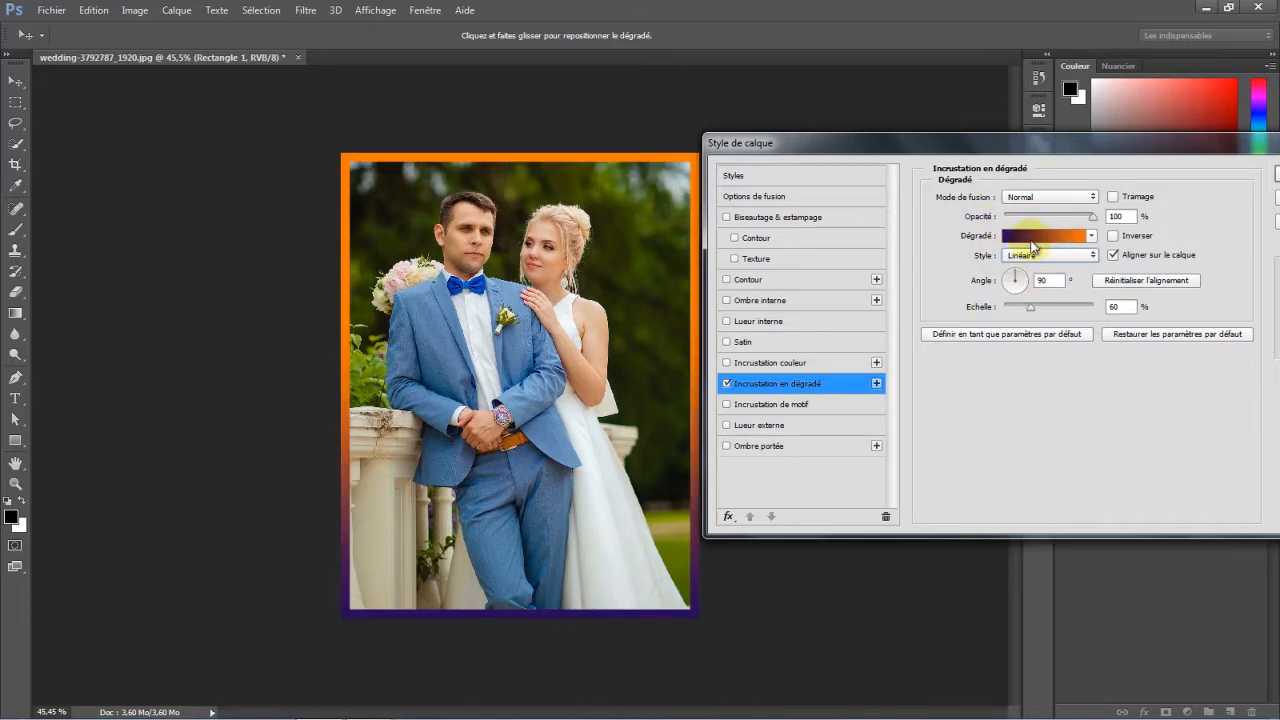
Try several preset gradients on the frame, such as Rayures transparentes, Cuivre and Spectre, and choose Violet, orange.
left_click(1033, 240)
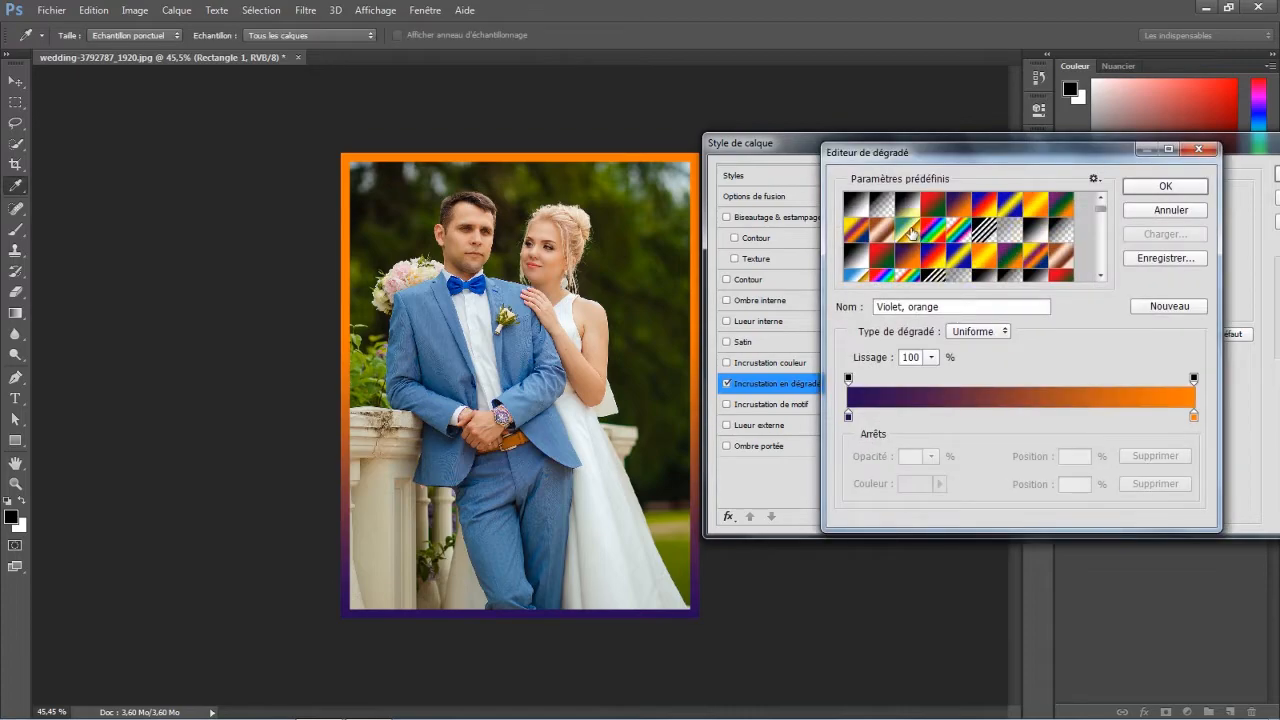
left_click(942, 214)
left_click(942, 214)
left_click(986, 234)
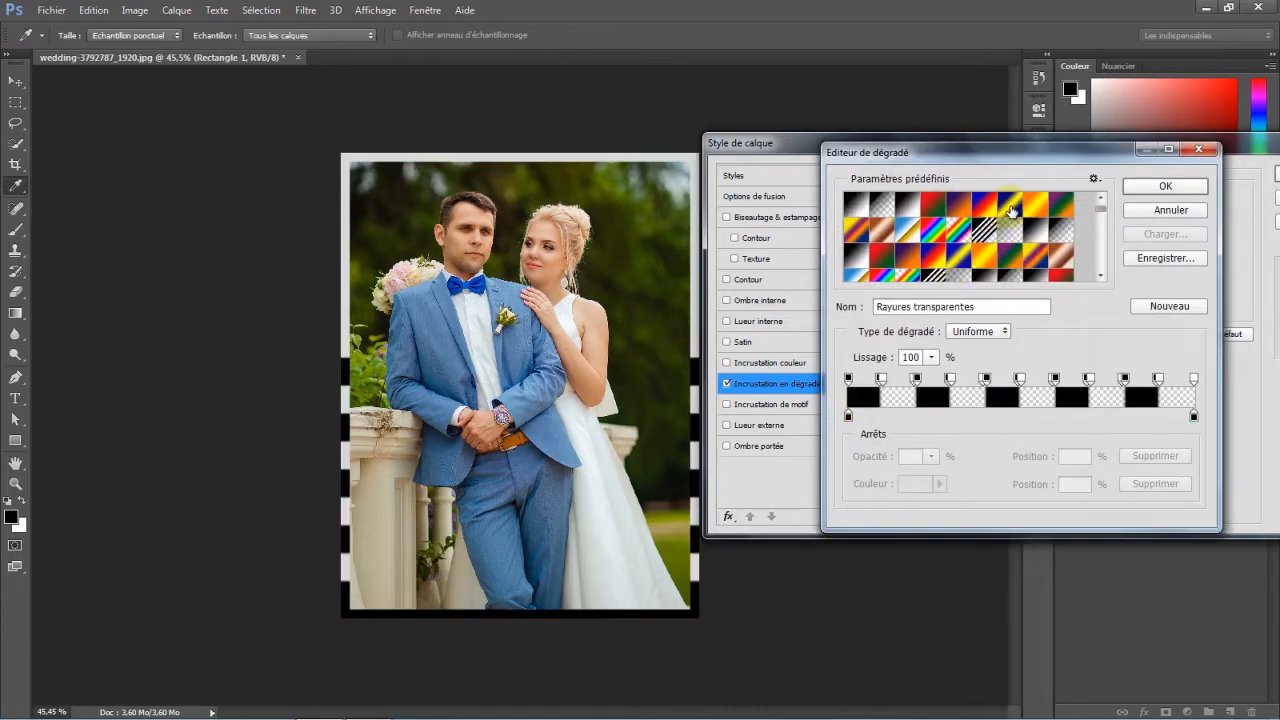
left_click(1032, 208)
left_click(1061, 208)
left_click(1061, 258)
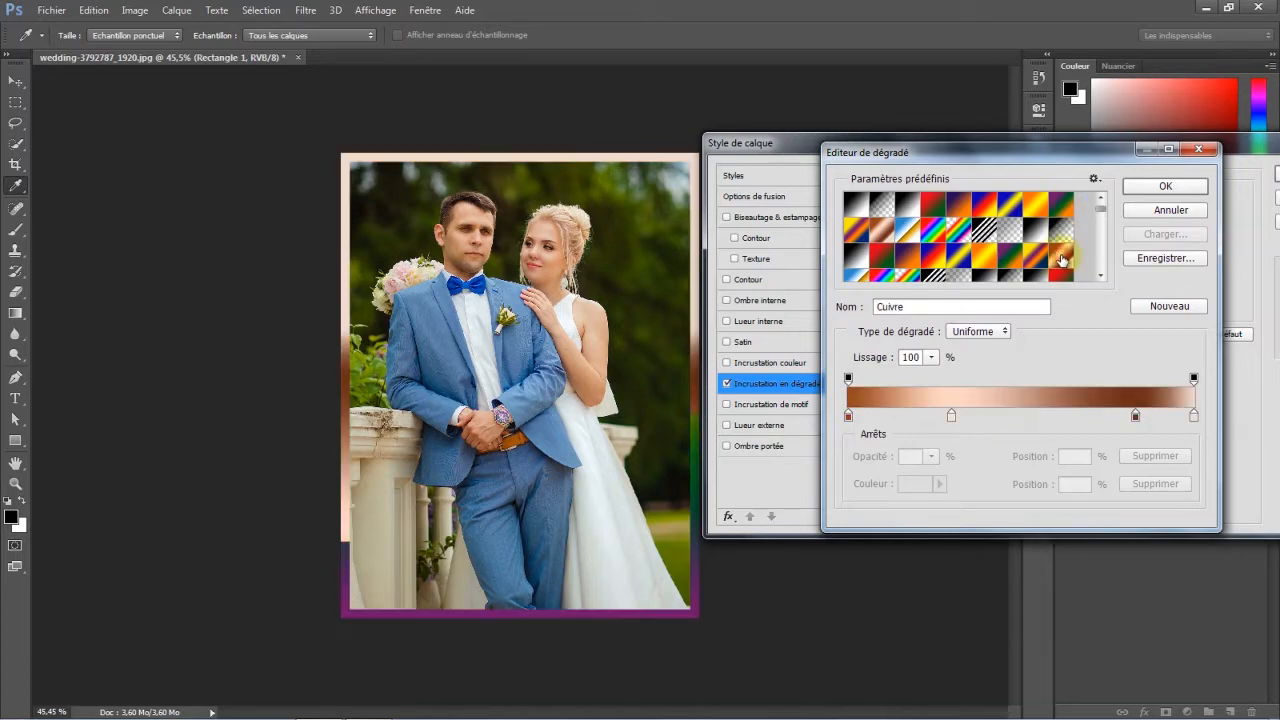
left_click(1036, 258)
left_click(992, 260)
left_click(966, 261)
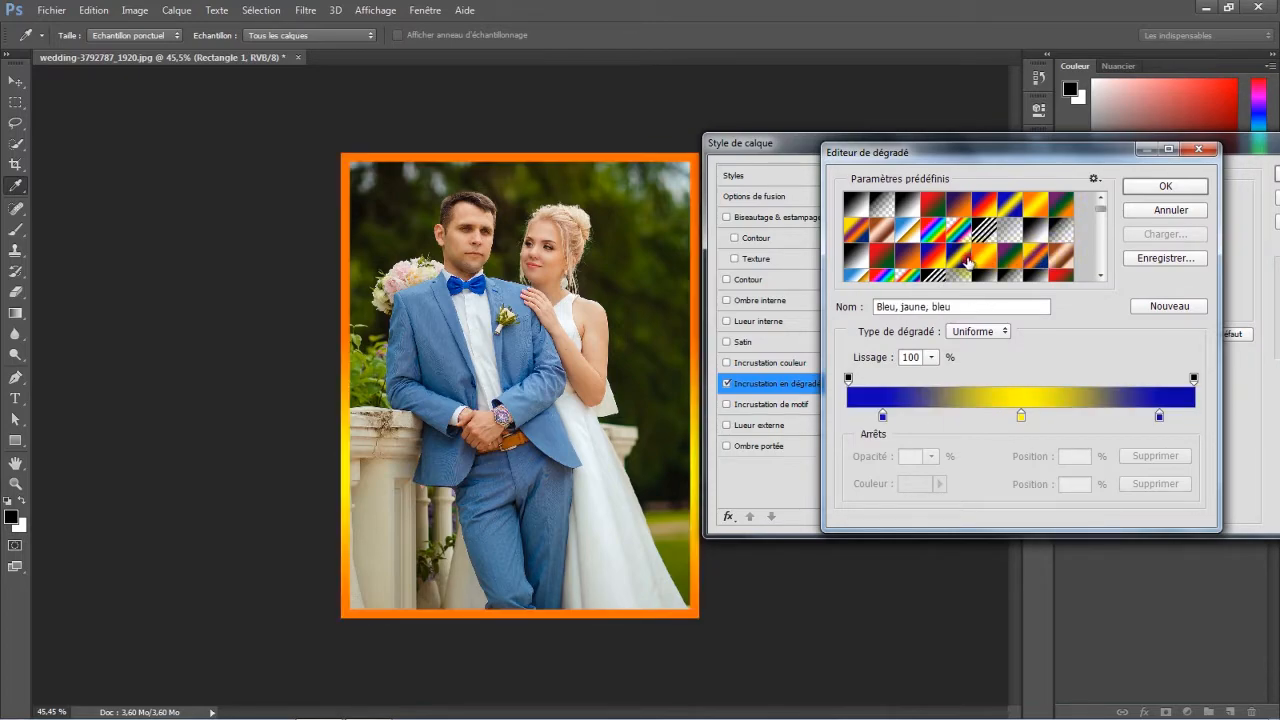
left_click(908, 261)
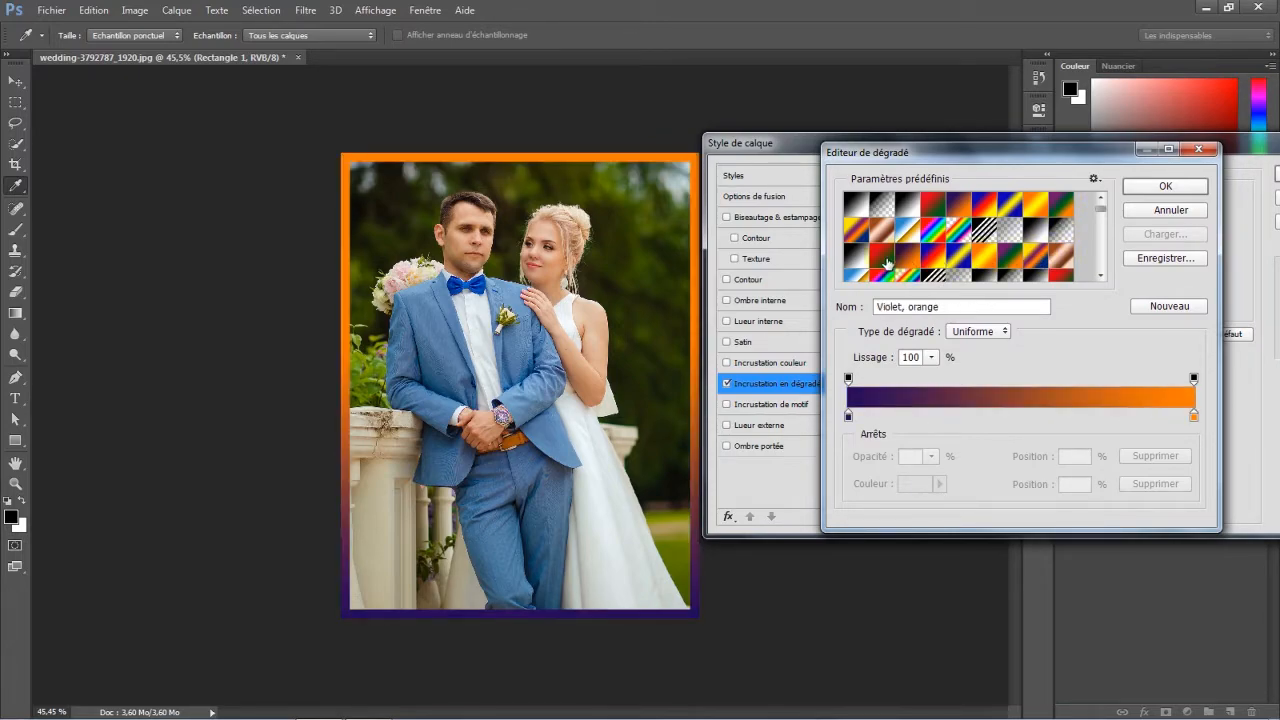
left_click(884, 262)
left_click(956, 208)
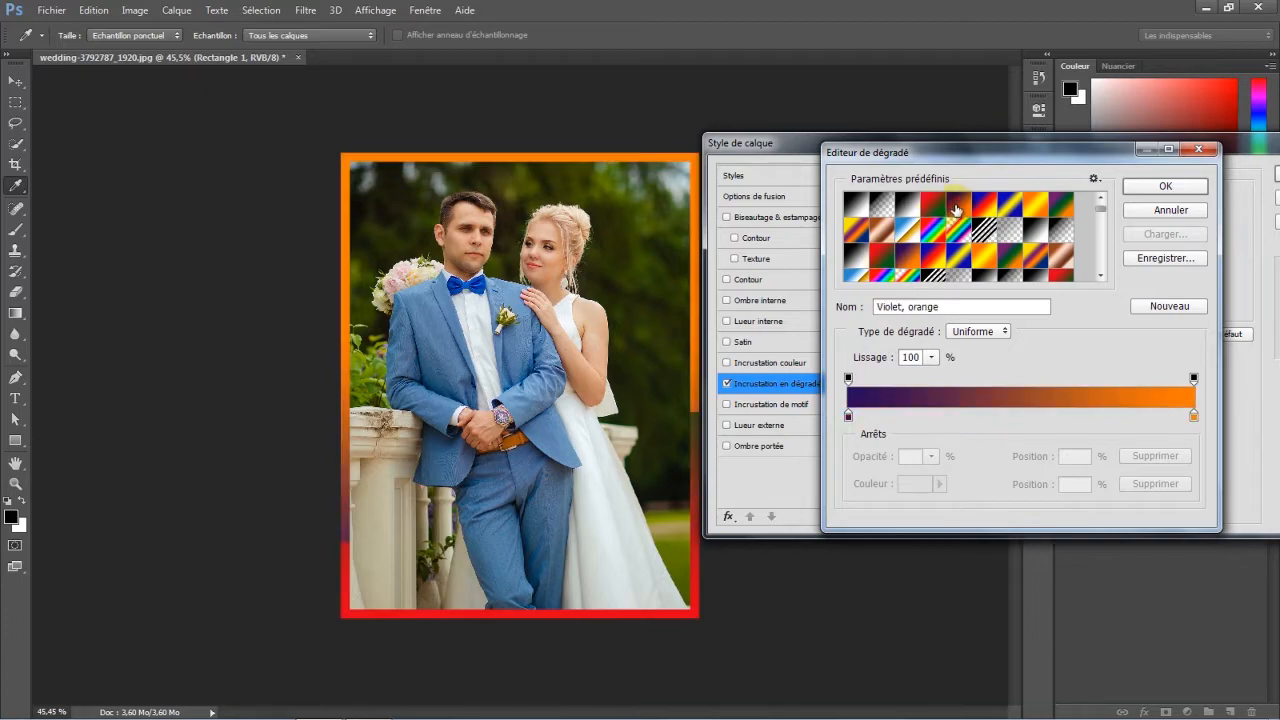
left_click(937, 233)
left_click(933, 233)
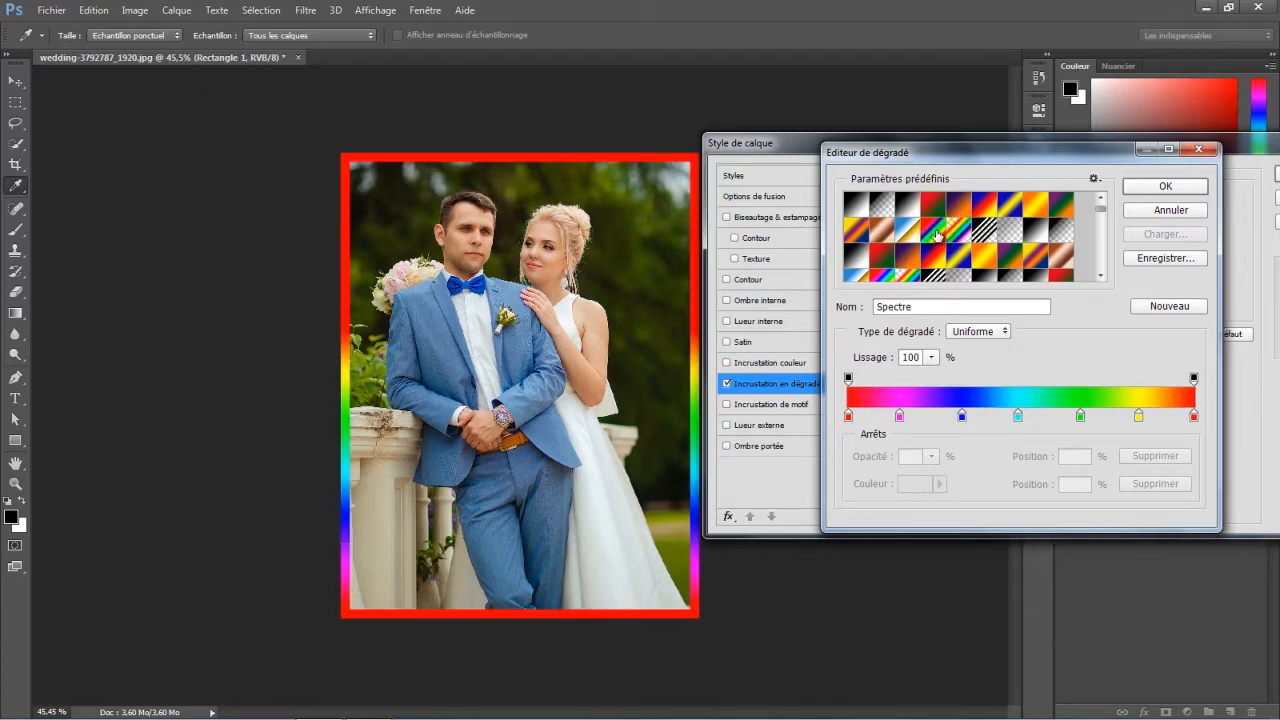
left_click(960, 210)
Add a colour stop at 50% of the violet-orange gradient and colour it red, f41b1b.
left_click(1032, 379)
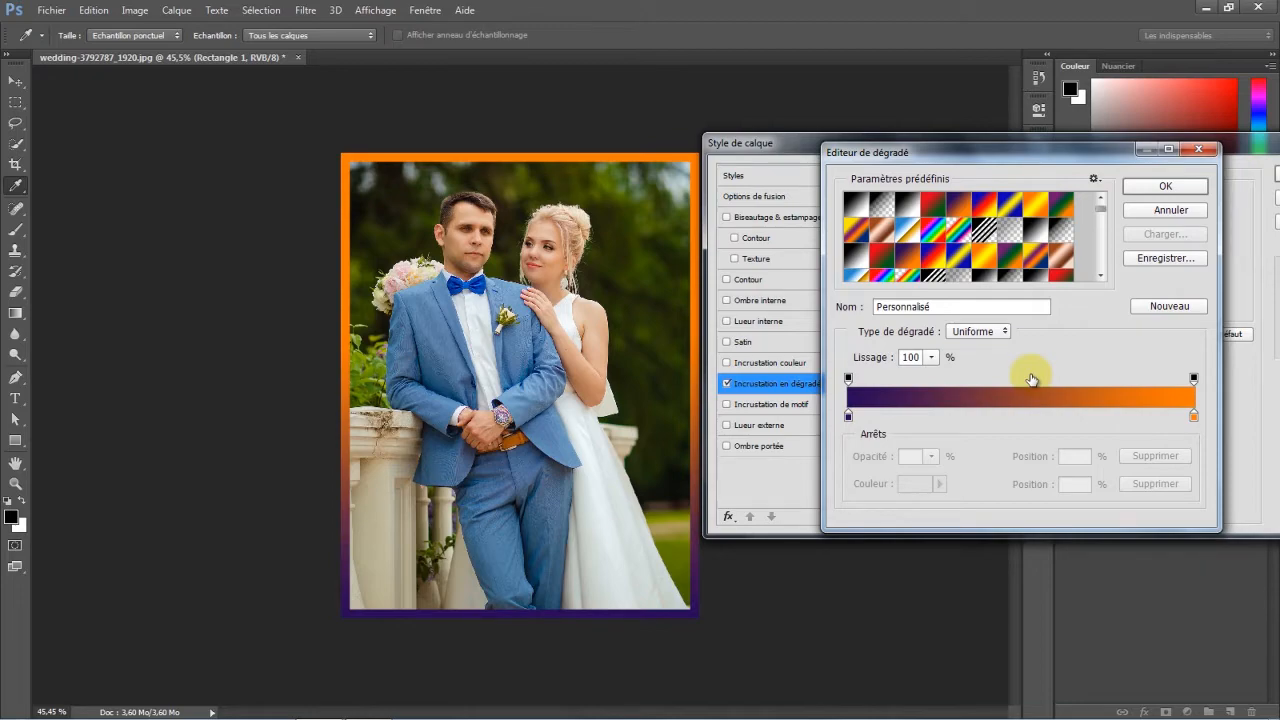
left_click(849, 414)
left_click(1194, 418)
left_click(1022, 413)
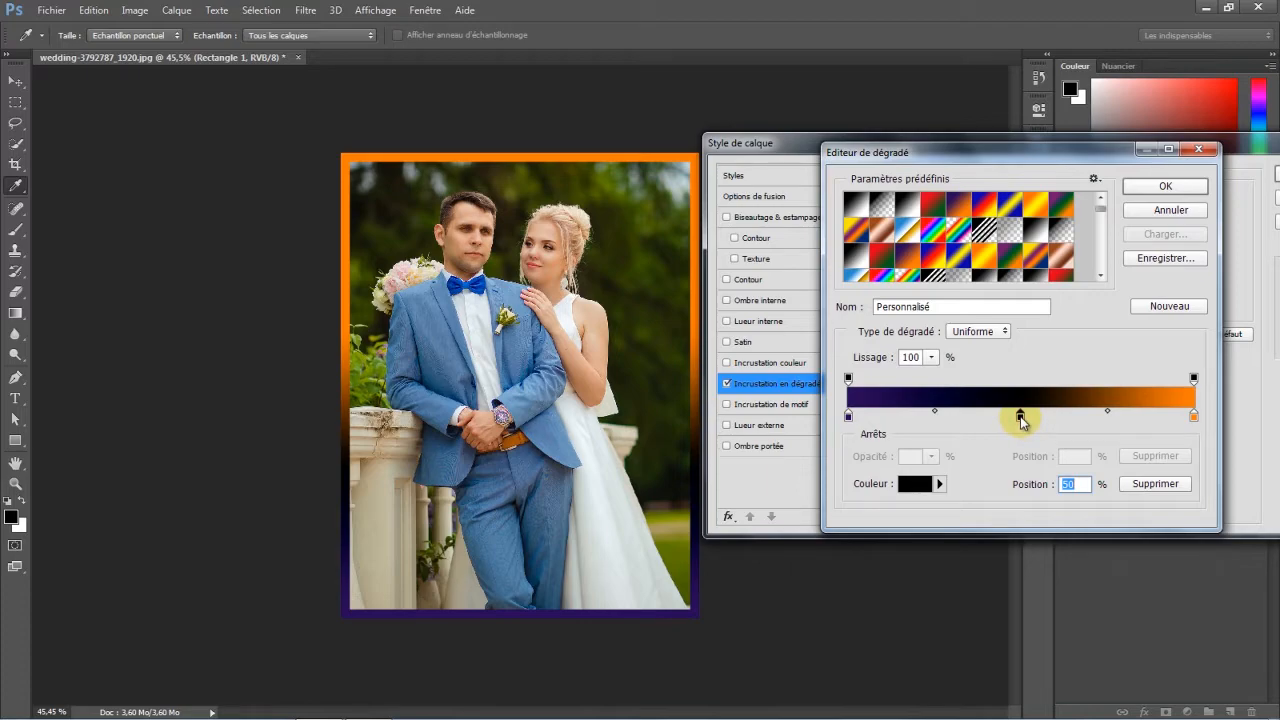
left_click(916, 486)
left_click_drag(978, 405, 989, 256)
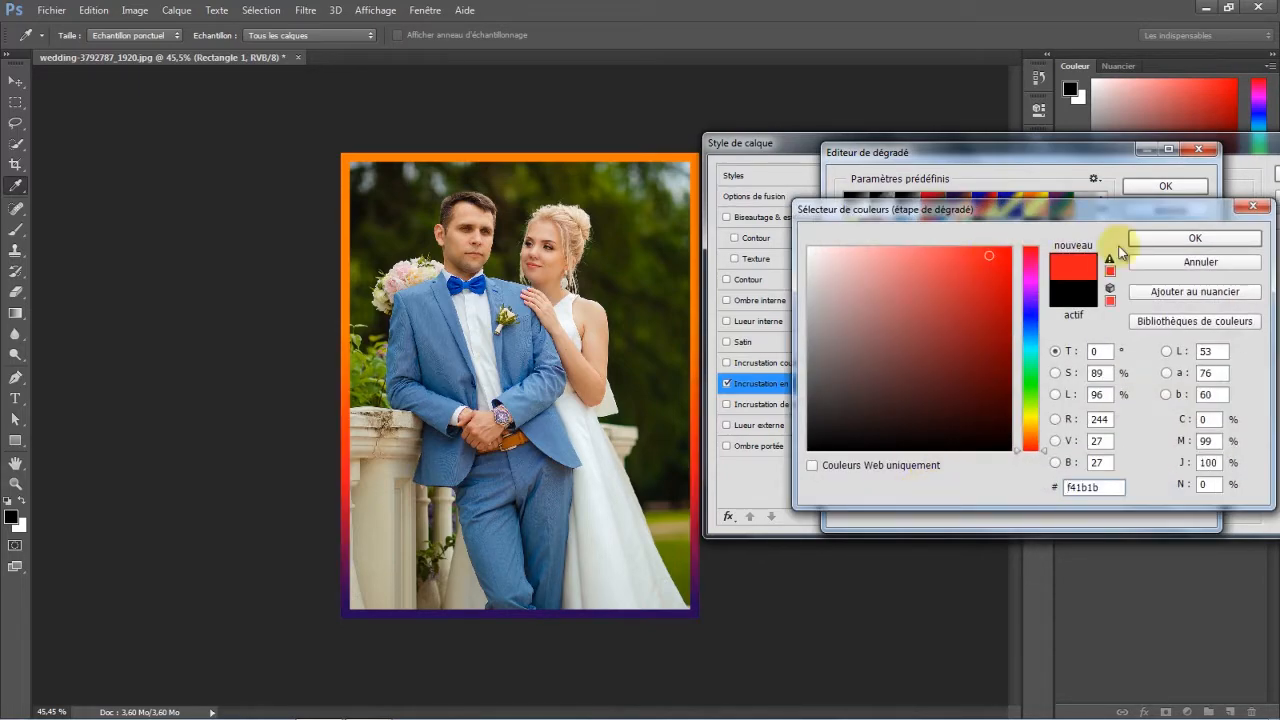
left_click(1147, 238)
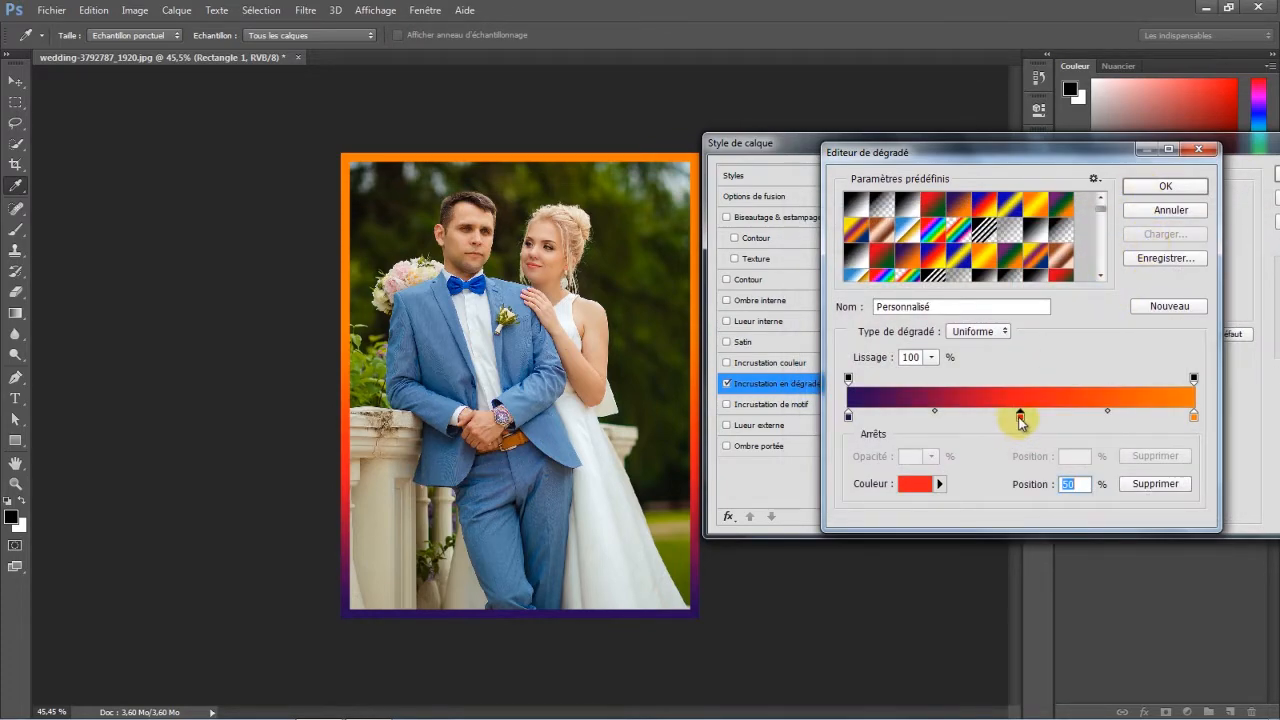
Try different positions for the red, violet and orange stops, restore the end stops to 0% and 100%, and delete the red stop.
left_click_drag(1019, 421, 964, 422)
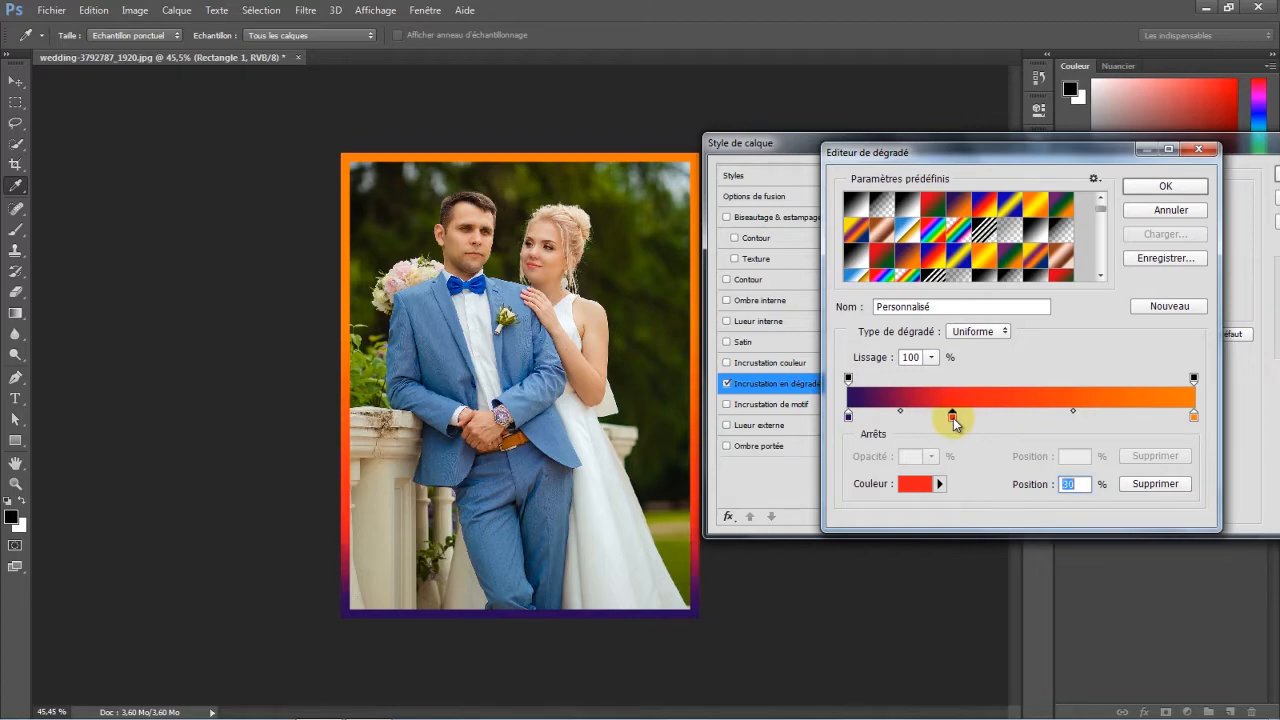
left_click_drag(951, 421, 1106, 418)
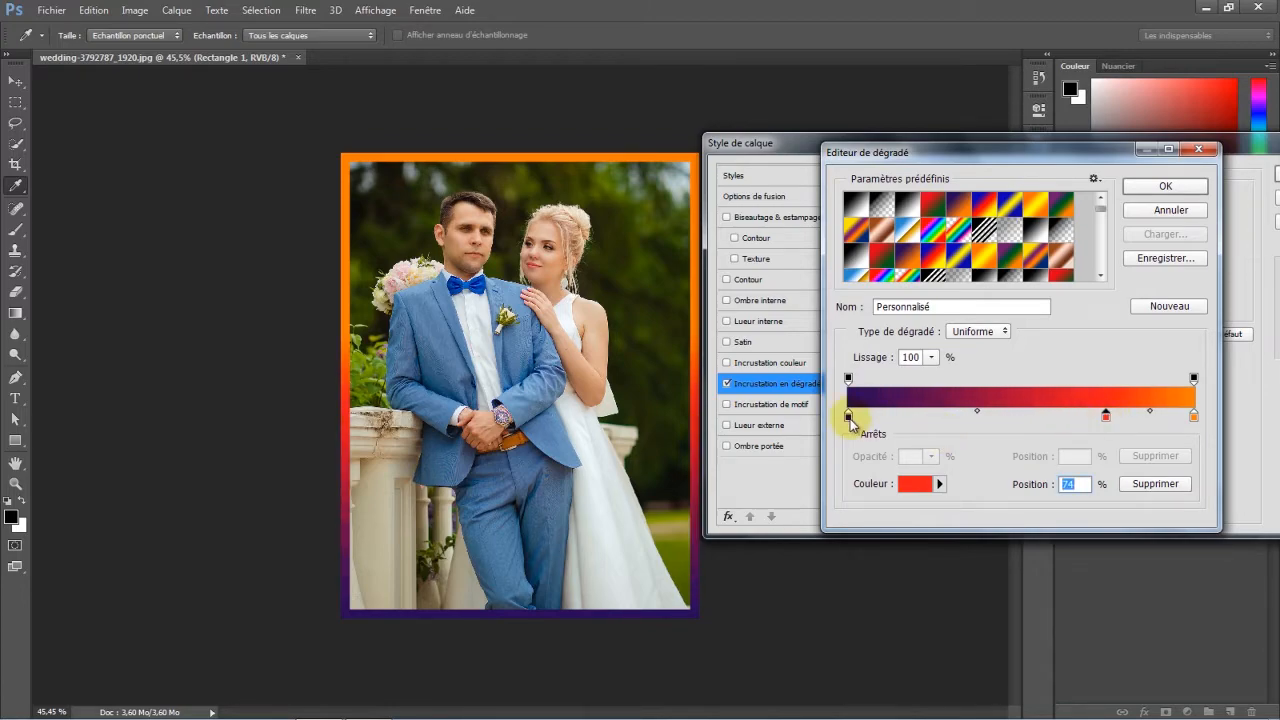
left_click_drag(851, 421, 937, 416)
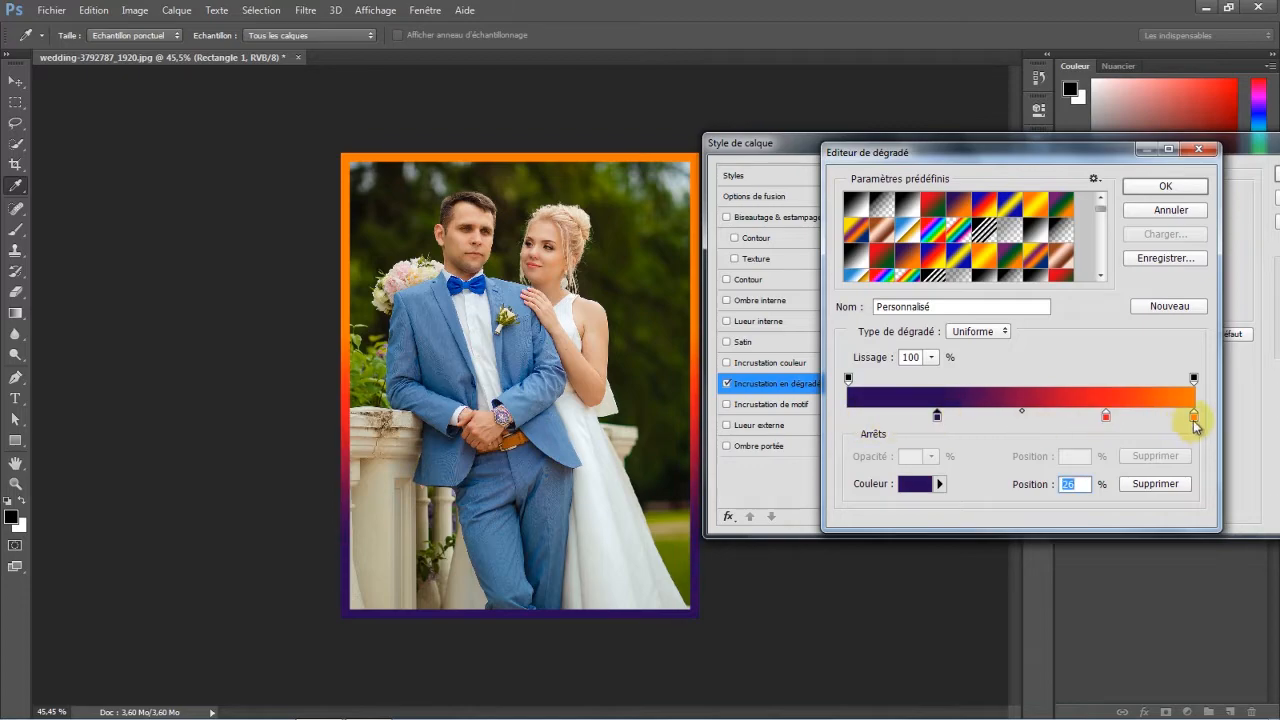
left_click_drag(1196, 425, 1072, 422)
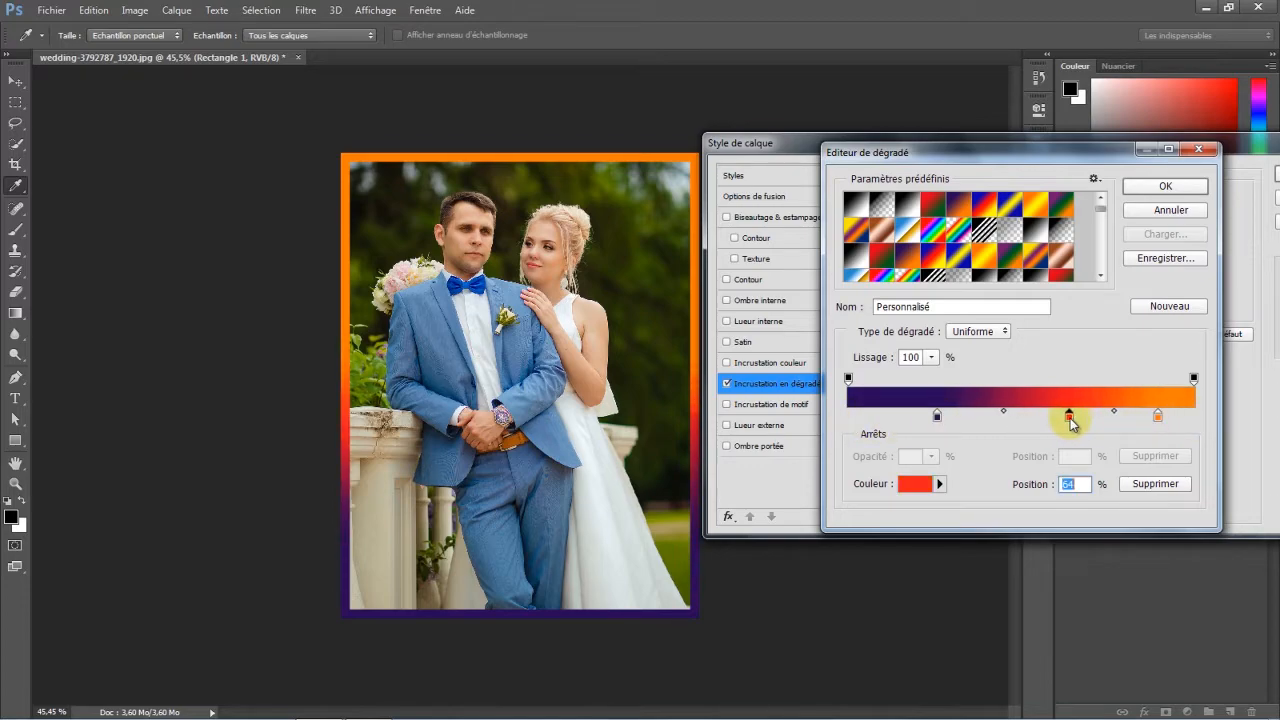
left_click_drag(1156, 418, 1194, 417)
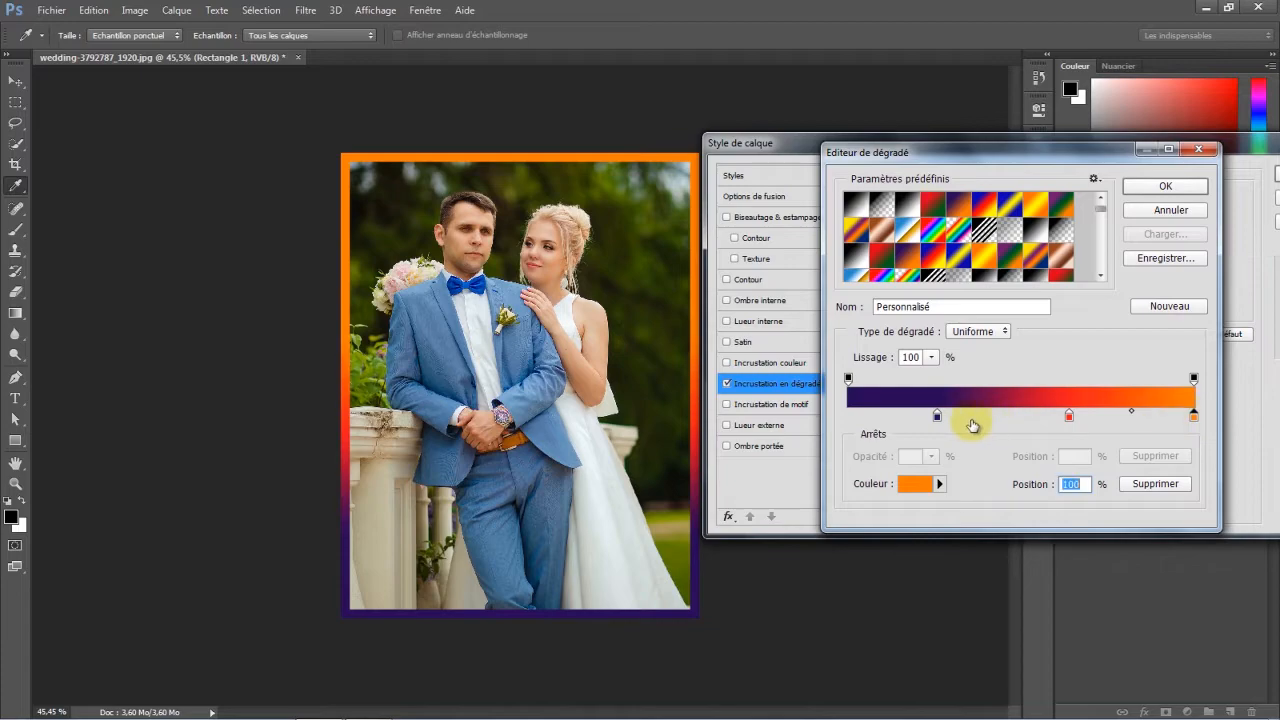
left_click_drag(937, 419, 846, 425)
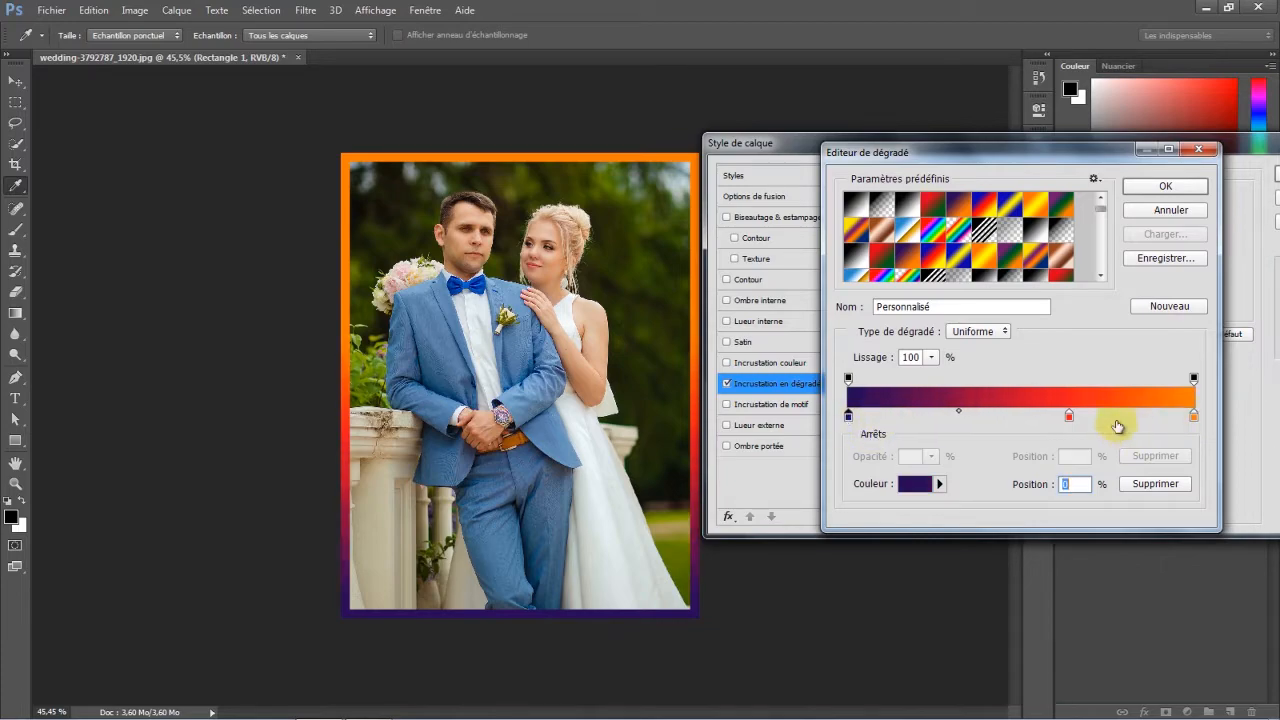
left_click_drag(1075, 425, 1035, 425)
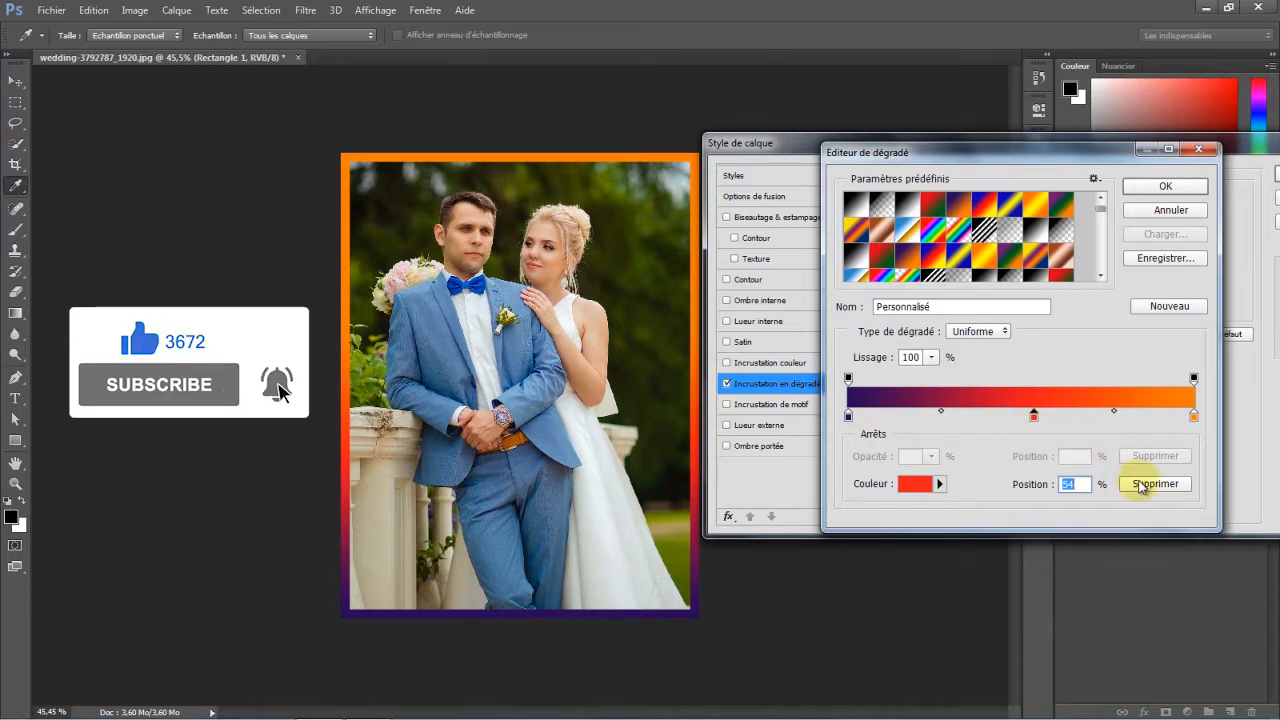
left_click(1152, 484)
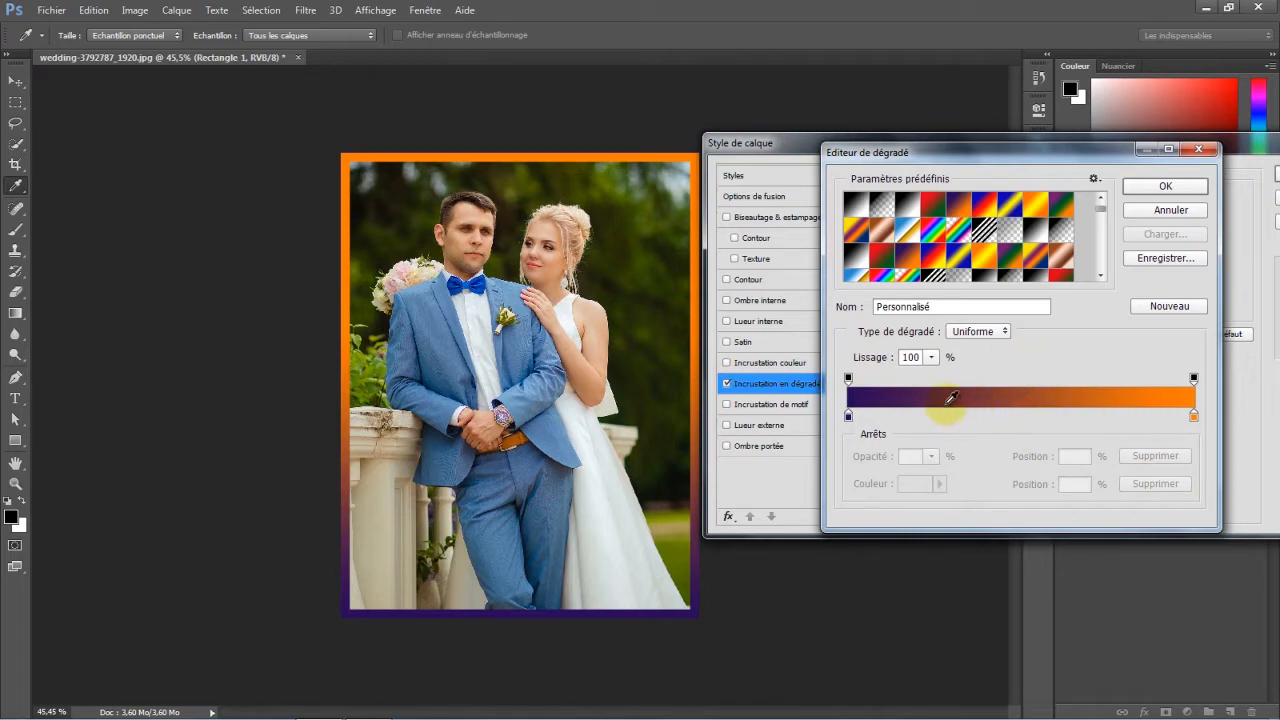
Add two orange-red stops to the gradient, one at 28% and one at 70%, and shift the first to 37%.
left_click(947, 413)
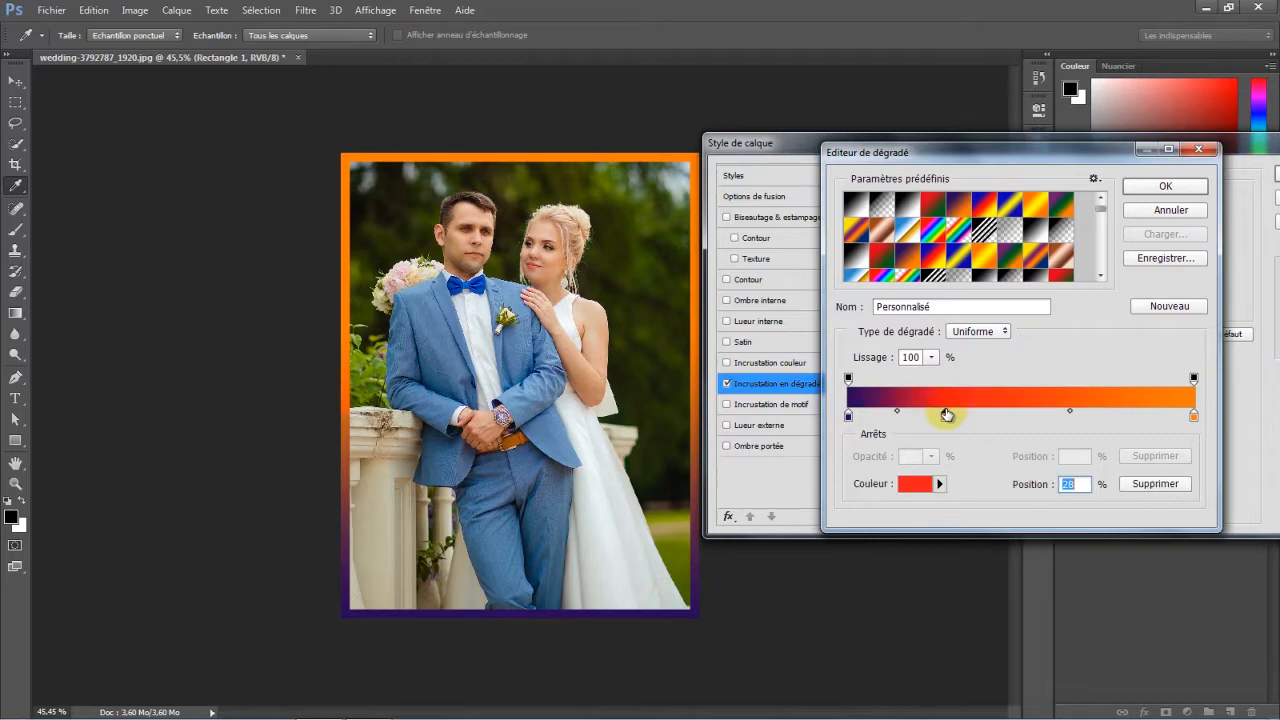
left_click(1054, 398)
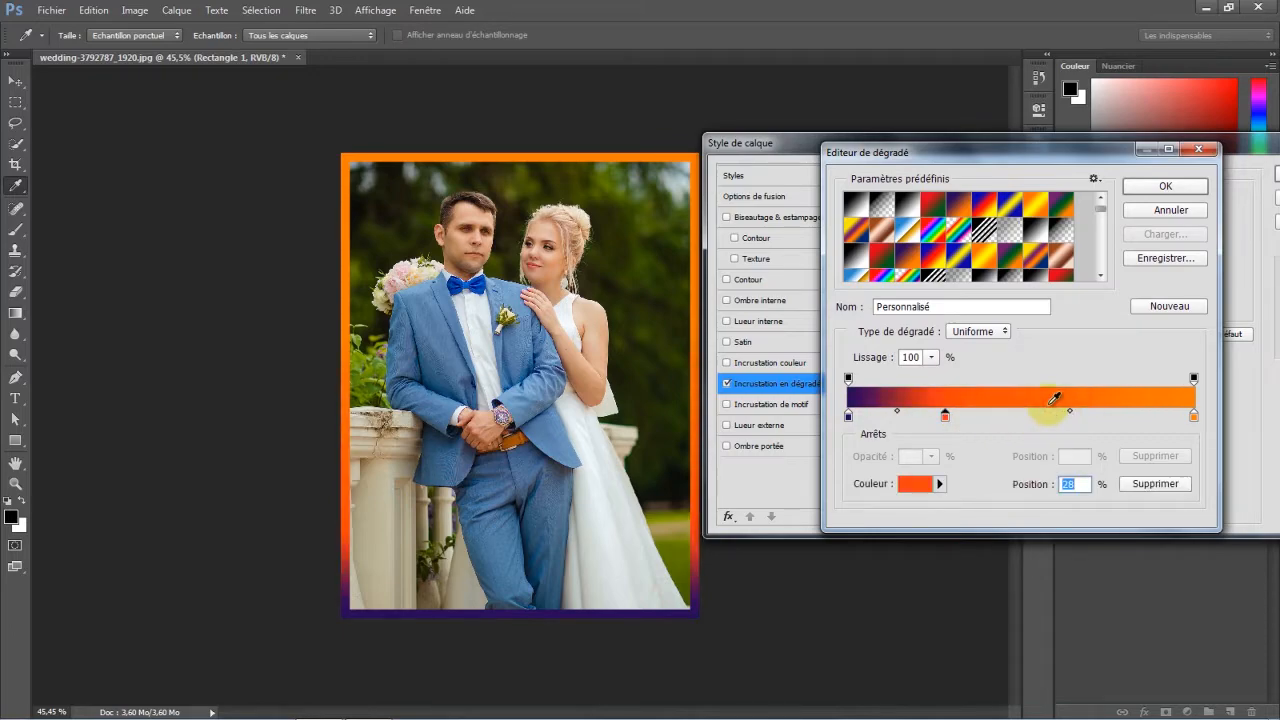
left_click(1090, 413)
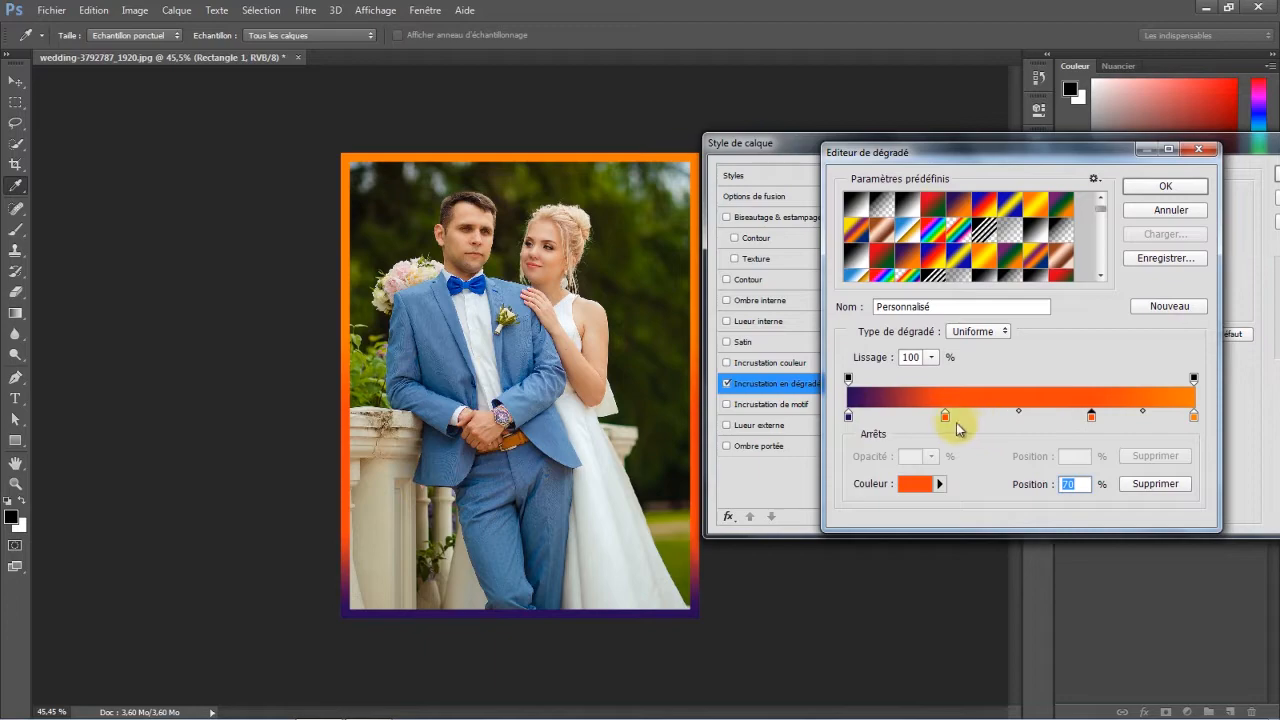
left_click_drag(949, 422, 976, 418)
Change the colour of the gradient stop at 70% to ochre, c37e05.
left_click(1088, 418)
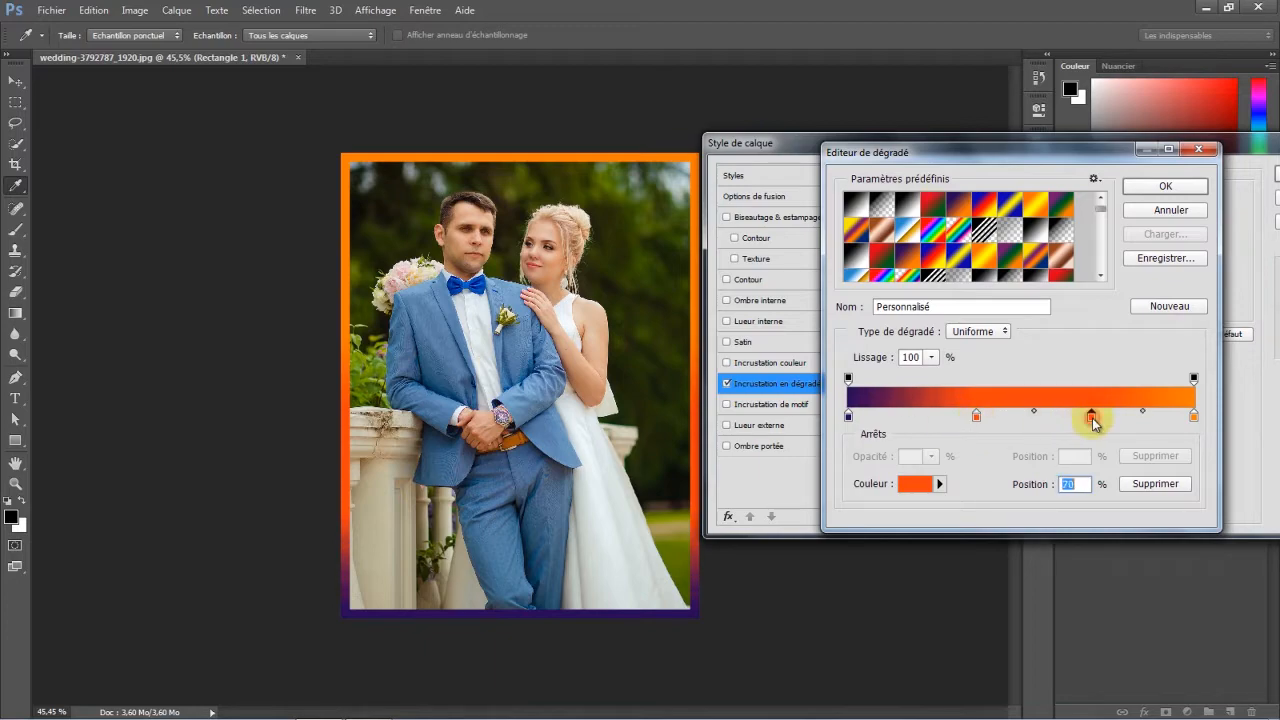
left_click(916, 484)
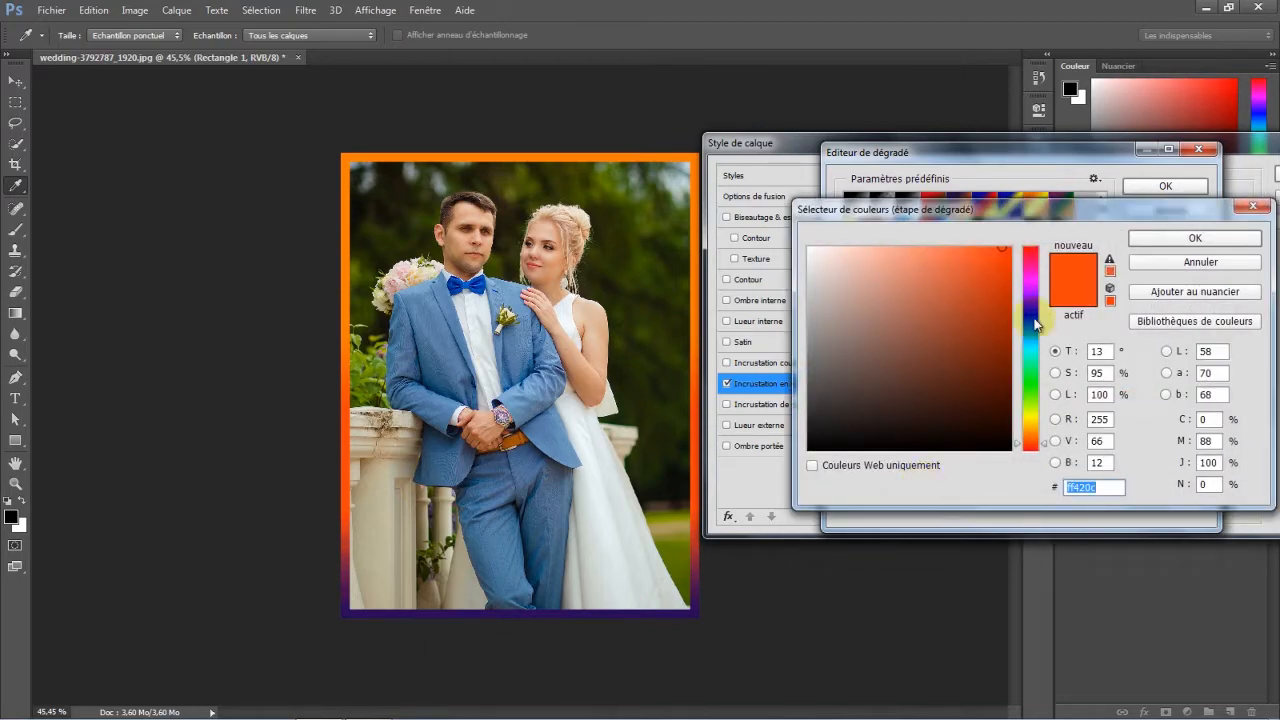
left_click(1027, 413)
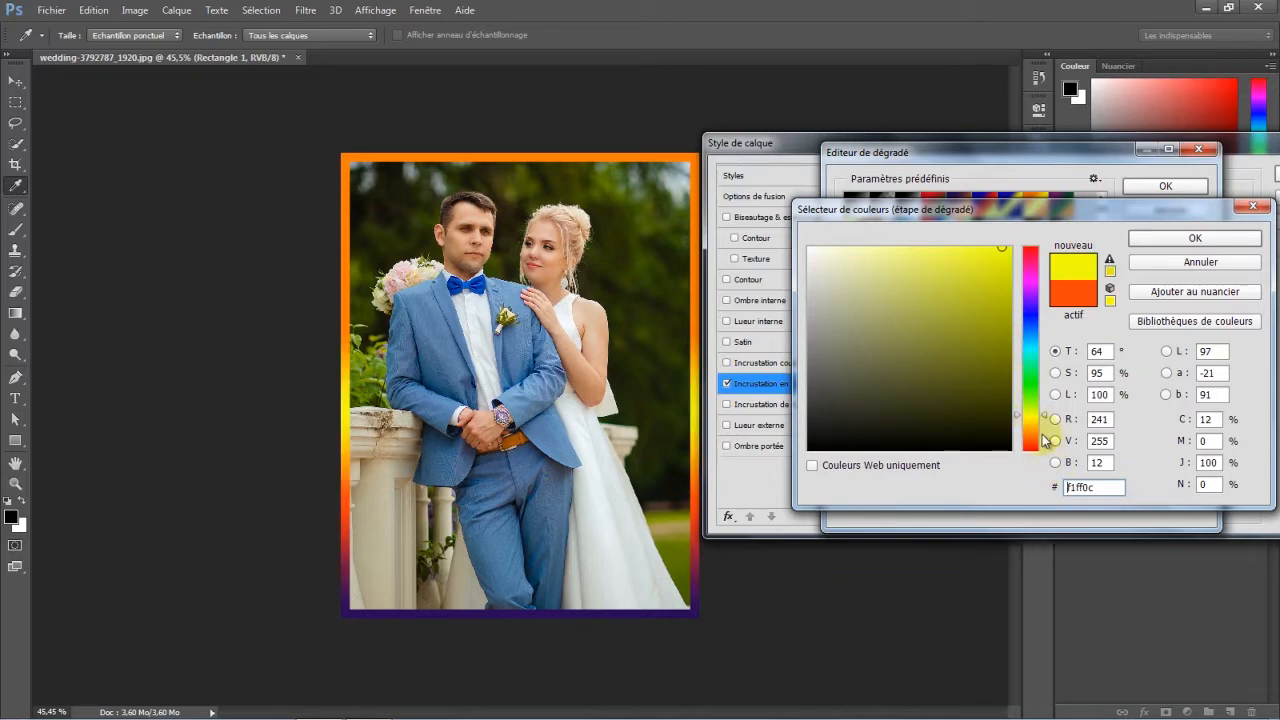
left_click(1034, 429)
left_click(1006, 296)
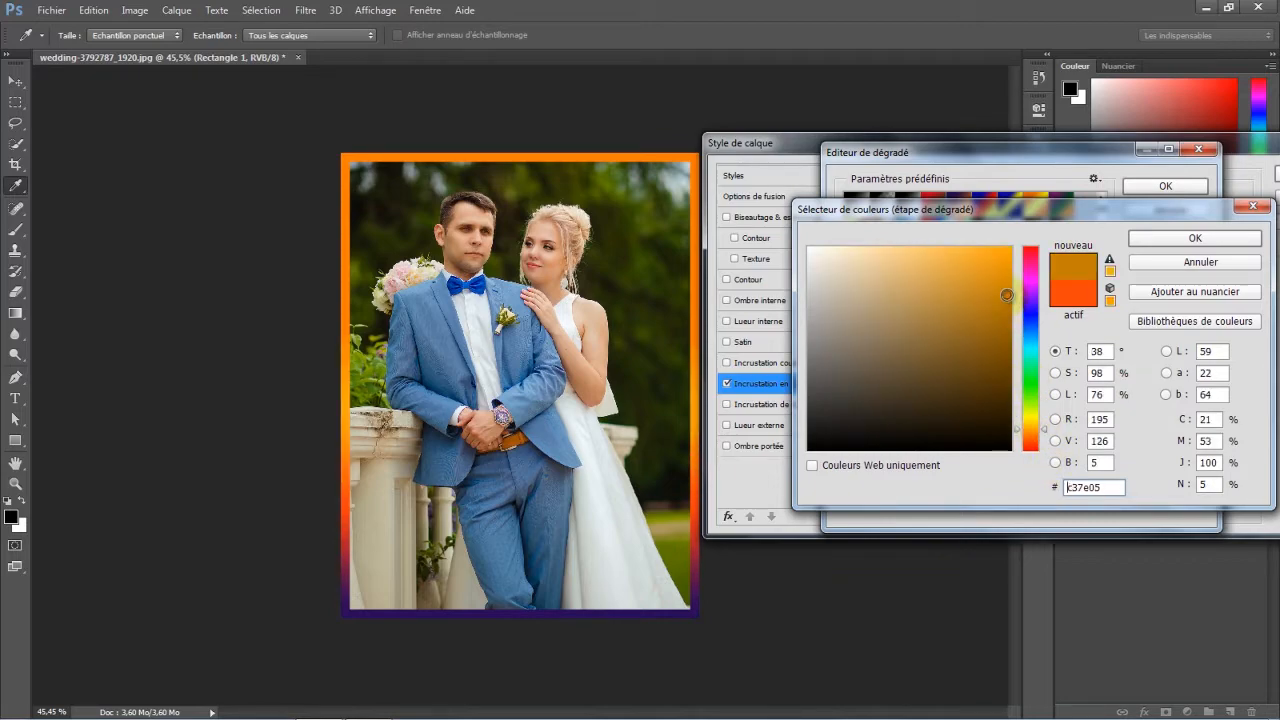
left_click(1140, 244)
Change the colour of the gradient stop at 37% to white.
left_click(975, 415)
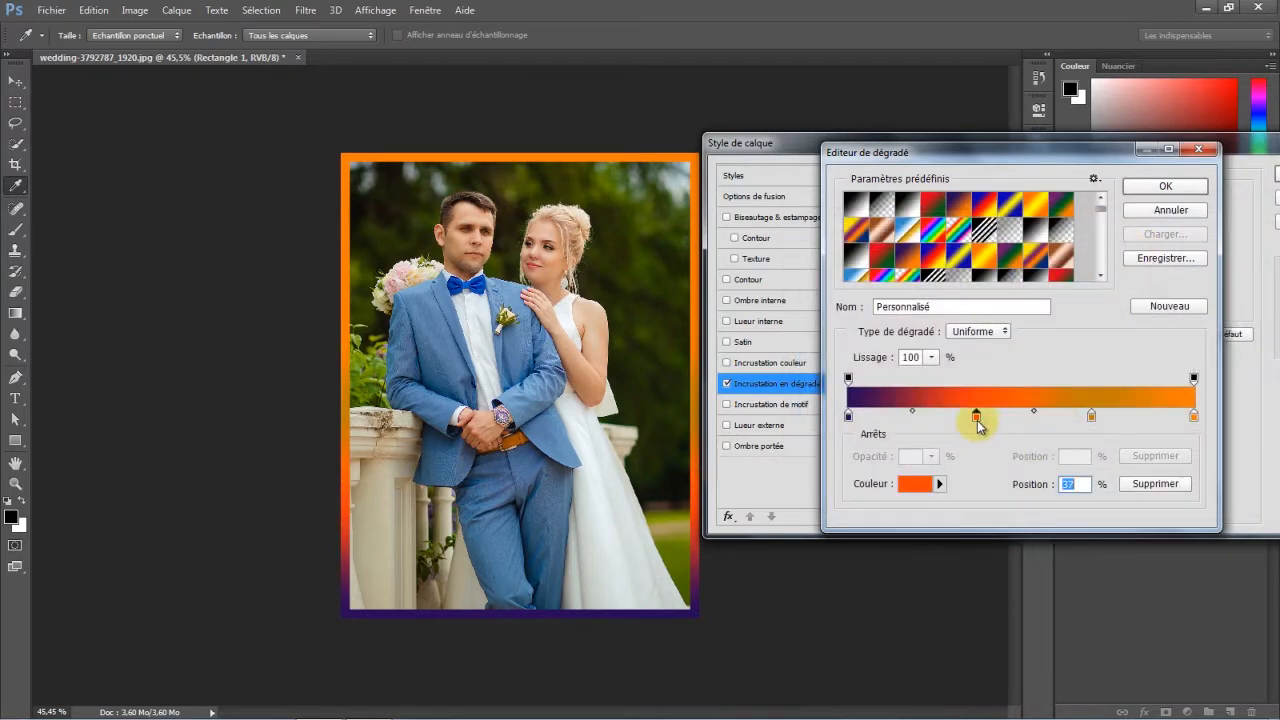
left_click(921, 488)
left_click_drag(858, 265, 808, 249)
left_click(1148, 241)
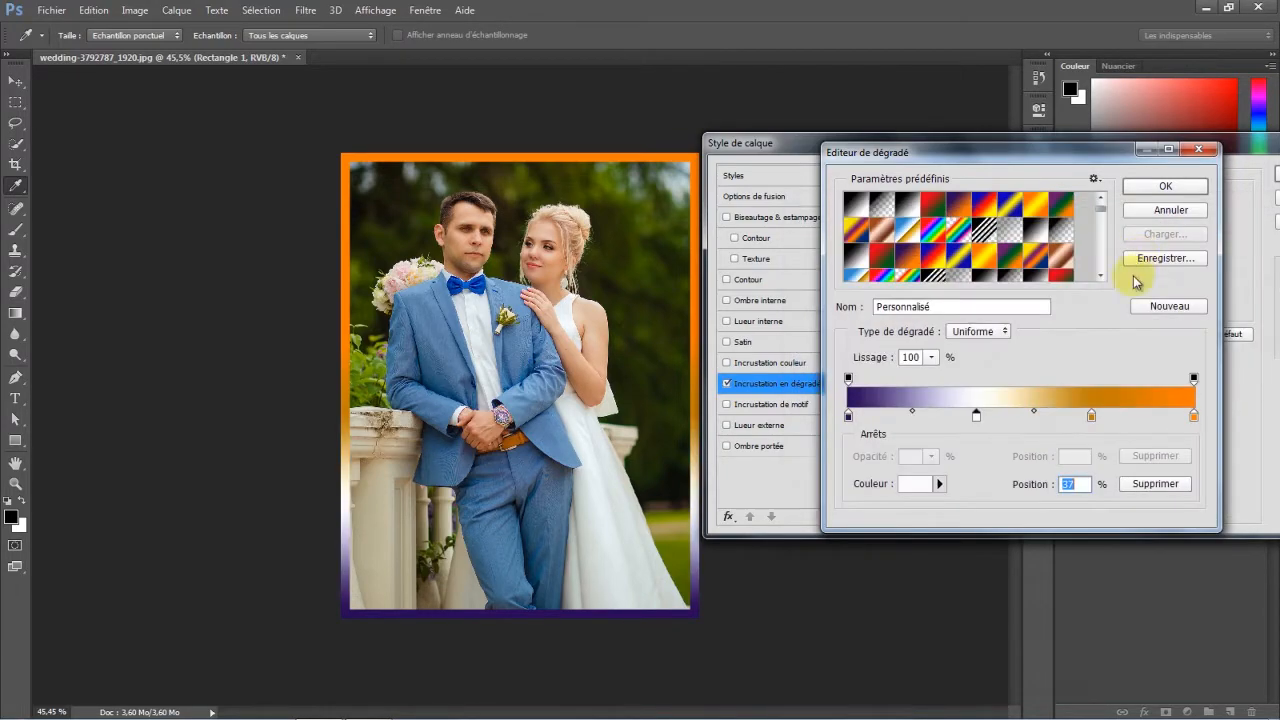
Move the violet stop to 11% and the orange stop to 93%, bring the white and ochre stops closer together, and accept the gradient.
left_click_drag(849, 415, 884, 415)
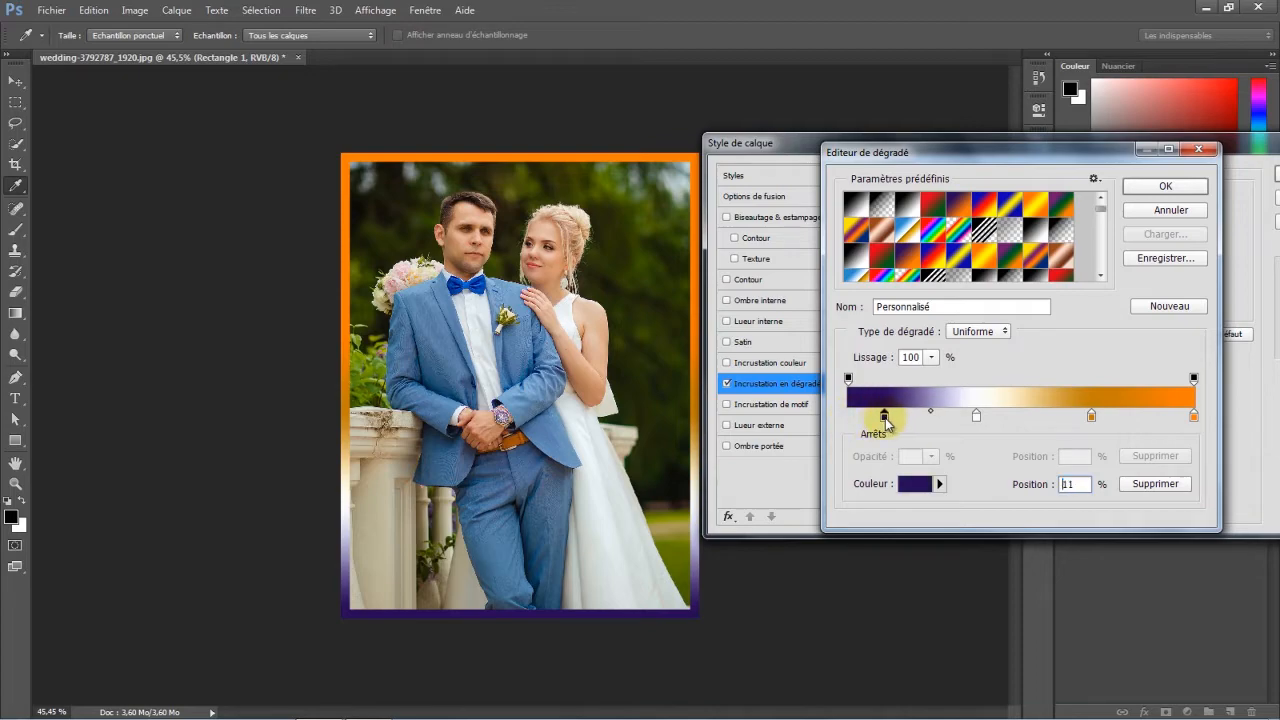
left_click_drag(976, 415, 1001, 416)
left_click_drag(1091, 416, 1069, 418)
left_click_drag(1199, 425, 1168, 420)
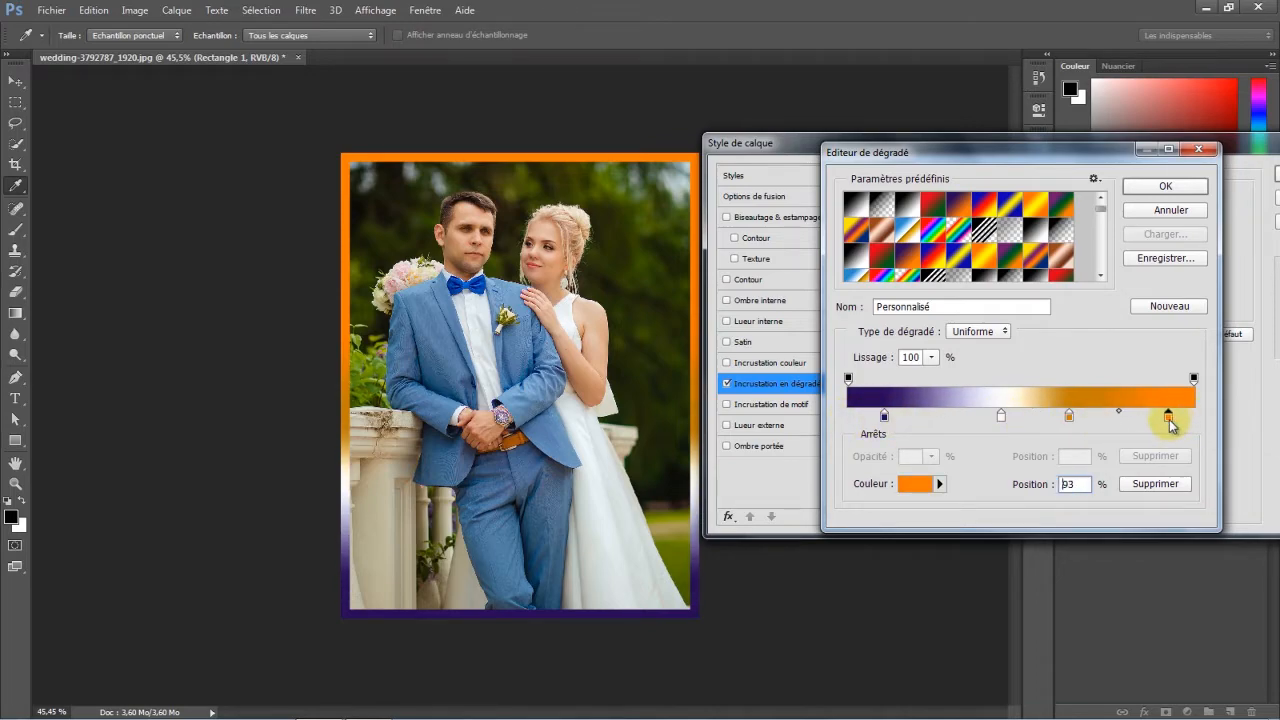
left_click(1166, 186)
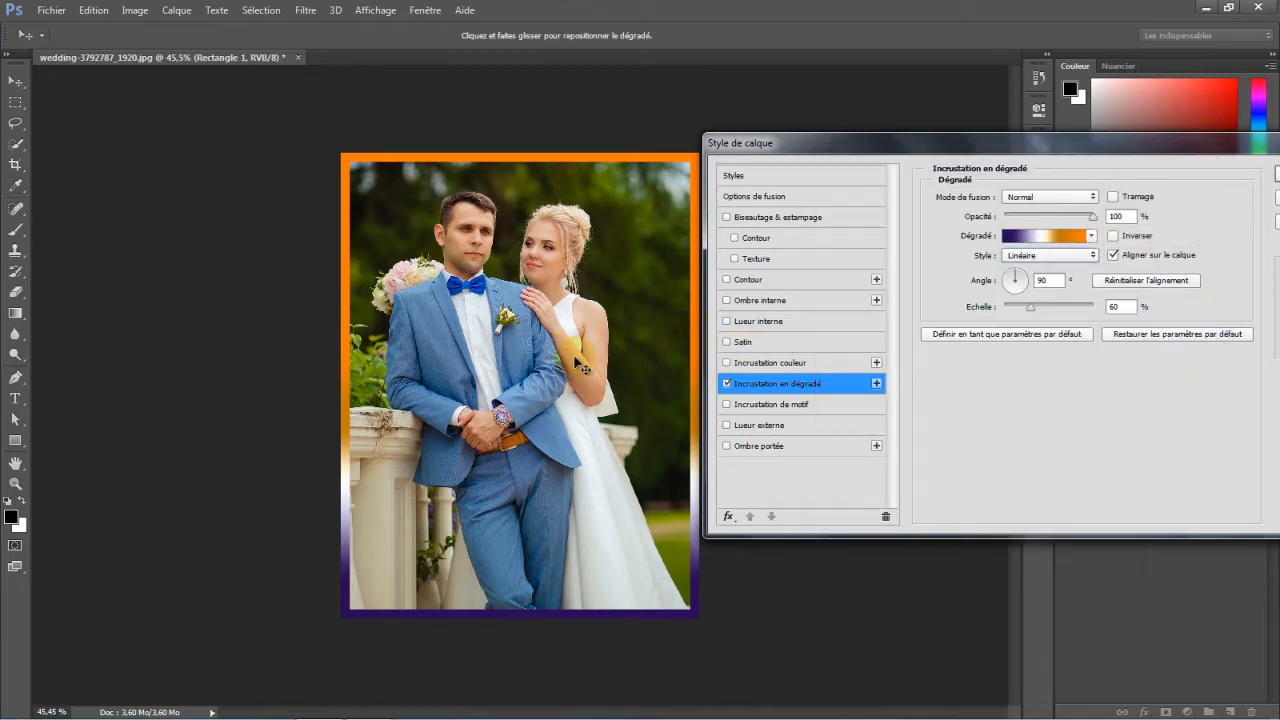
Shift the gradient downwards and upwards on the frame to adjust its placement, set its angle to 81° and enlarge its scale.
left_click_drag(580, 362, 566, 388)
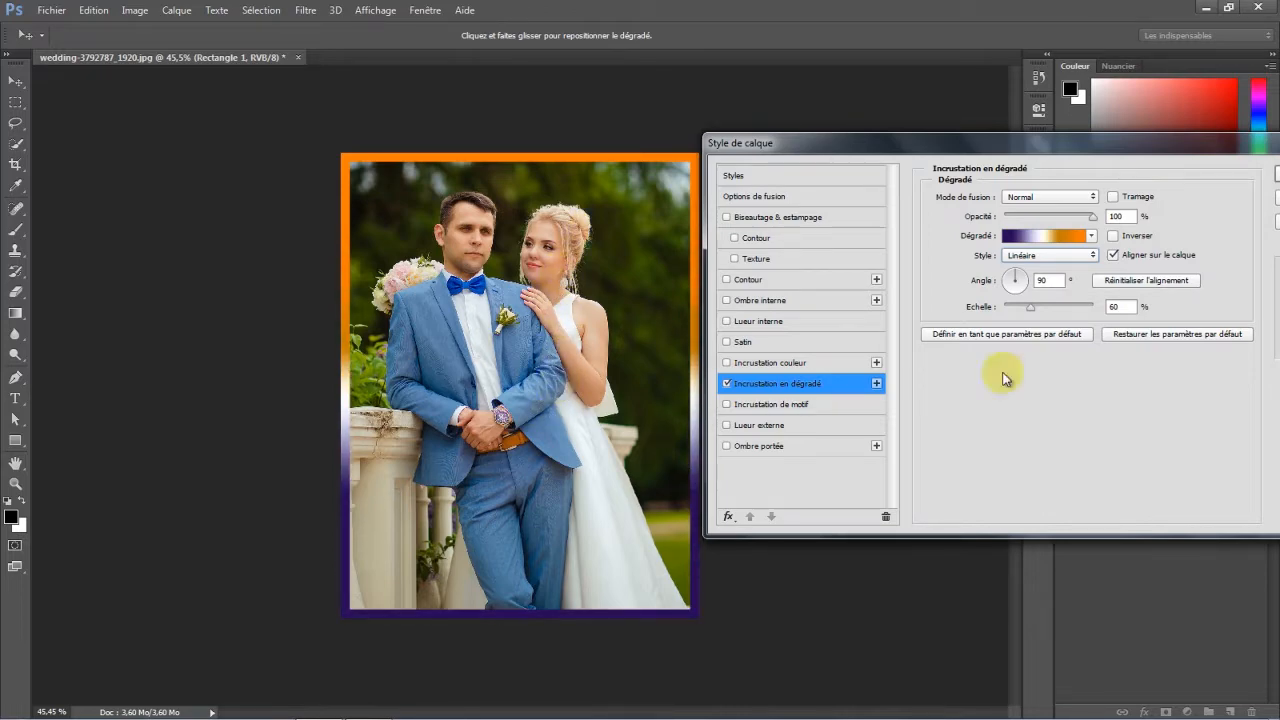
left_click_drag(1018, 280, 1044, 307)
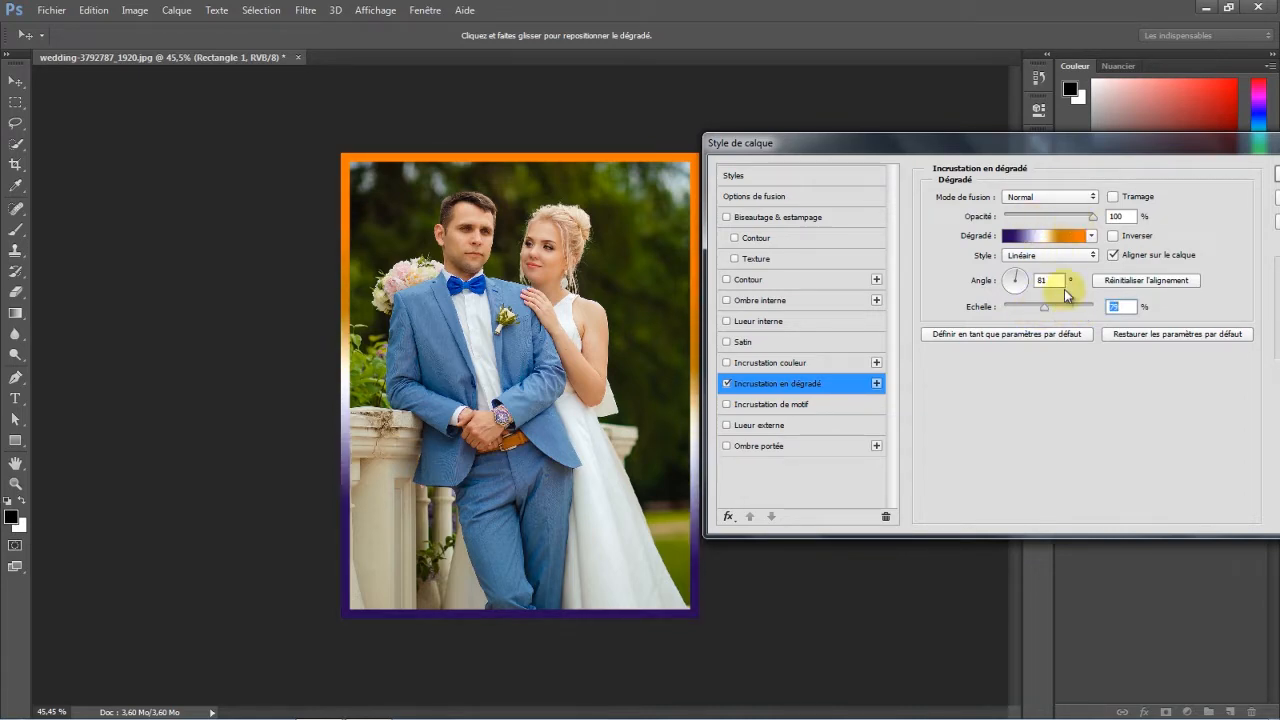
Lower the gradient overlay's opacity slightly and accept the frame's layer style.
mouse_move(1094, 218)
left_mouse_down()
mouse_move(1039, 227)
mouse_move(1089, 222)
left_mouse_up()
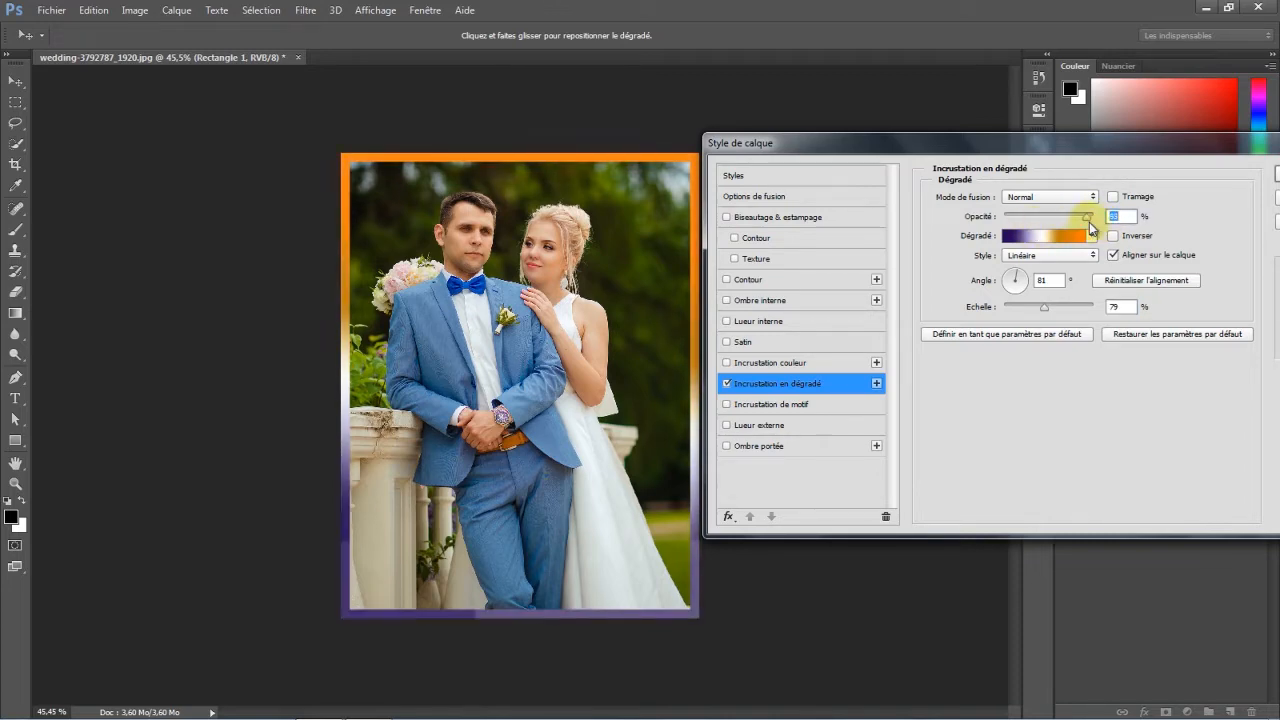
left_click_drag(886, 143, 910, 141)
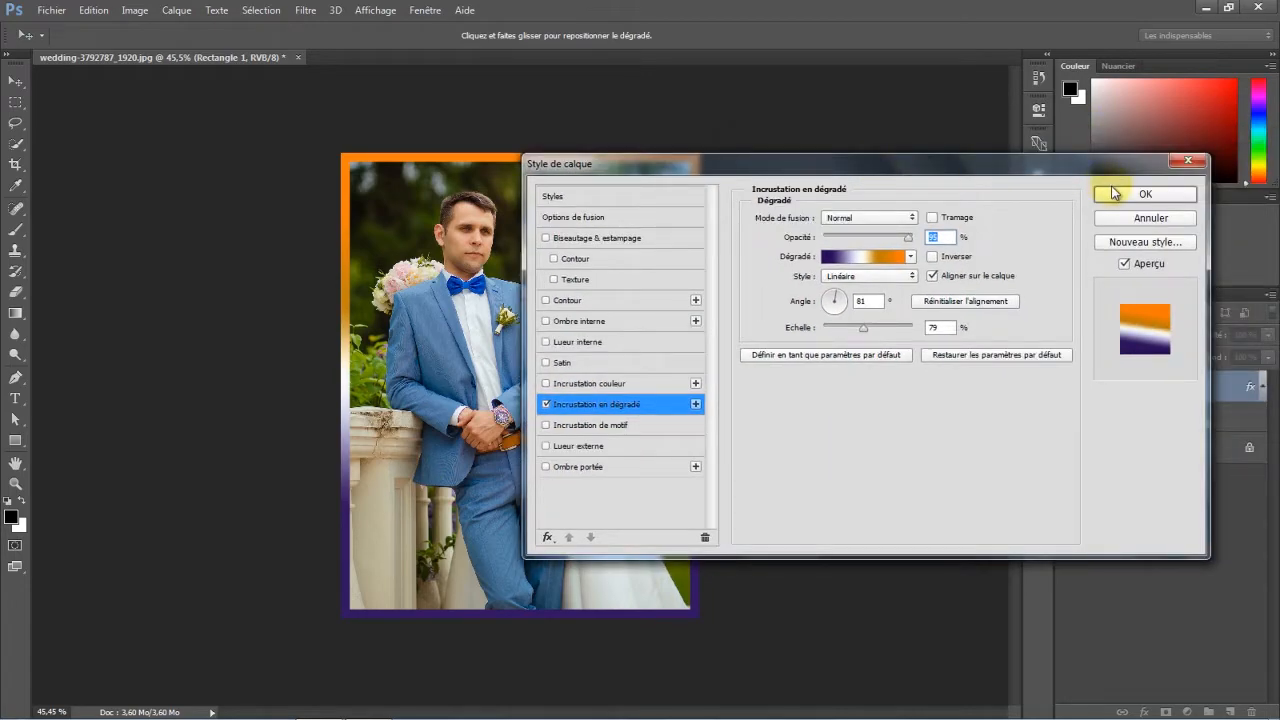
left_click(1115, 193)
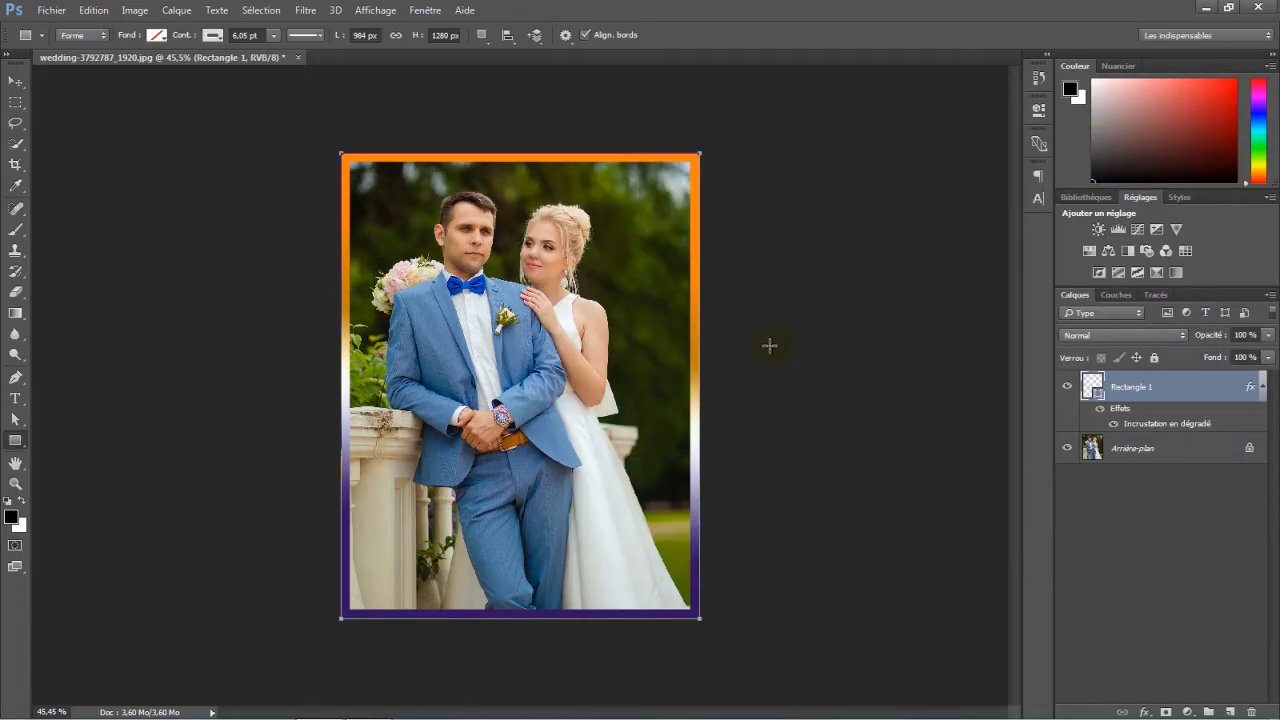
Deselect the frame and toggle the Rectangle 1 layer's effects off and on to compare the result.
left_click(15, 80)
left_click(770, 300)
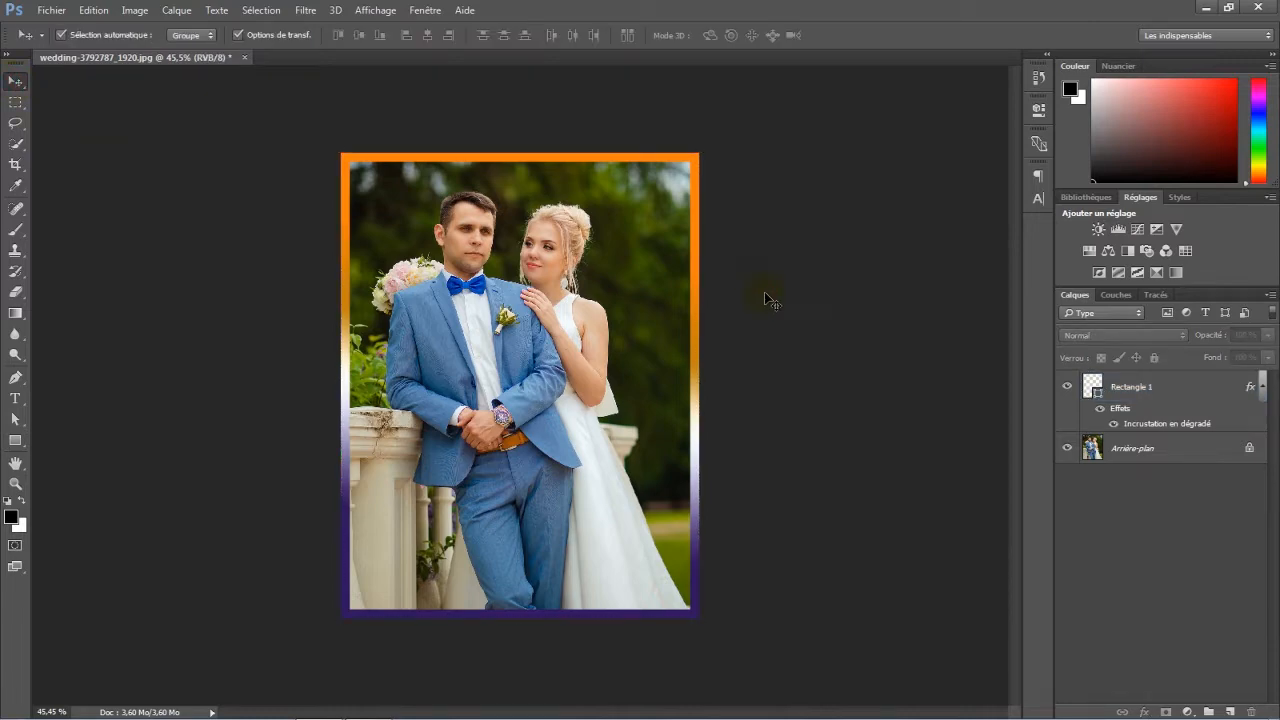
left_click(1101, 411)
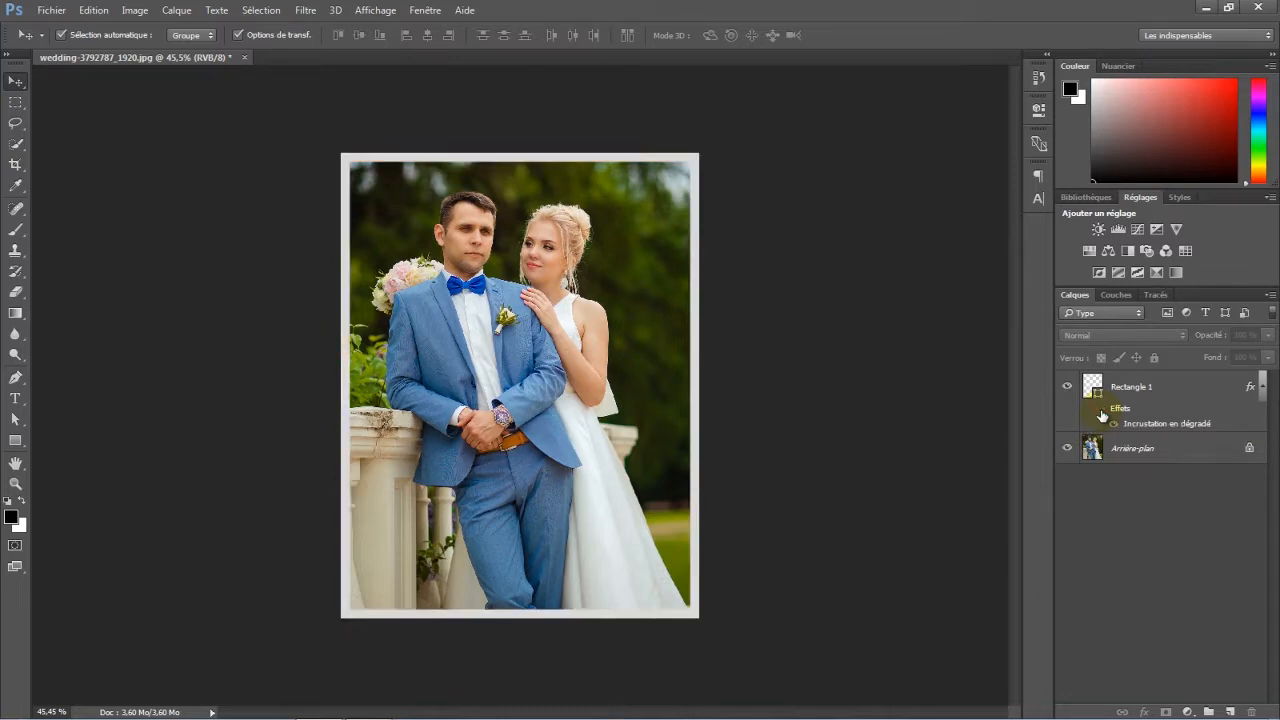
left_click(1101, 411)
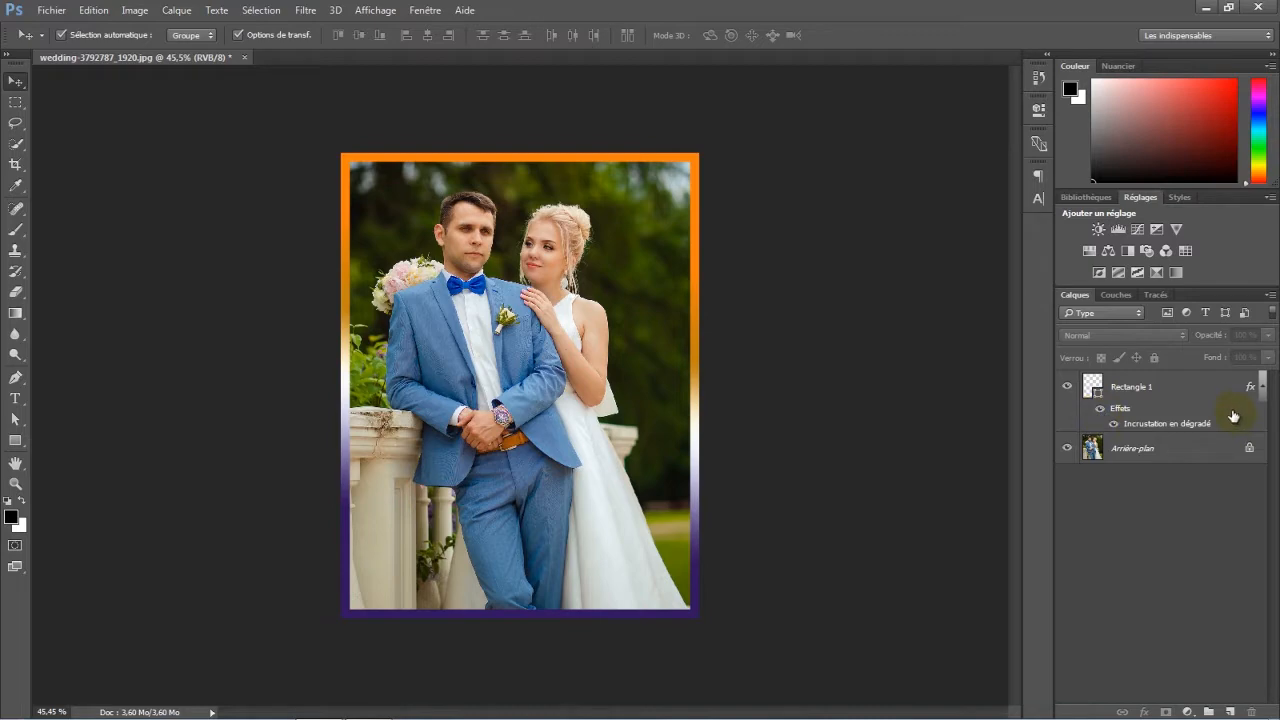
Delete the Rectangle 1 layer and unlock the background photo layer.
left_click_drag(1207, 391, 1256, 713)
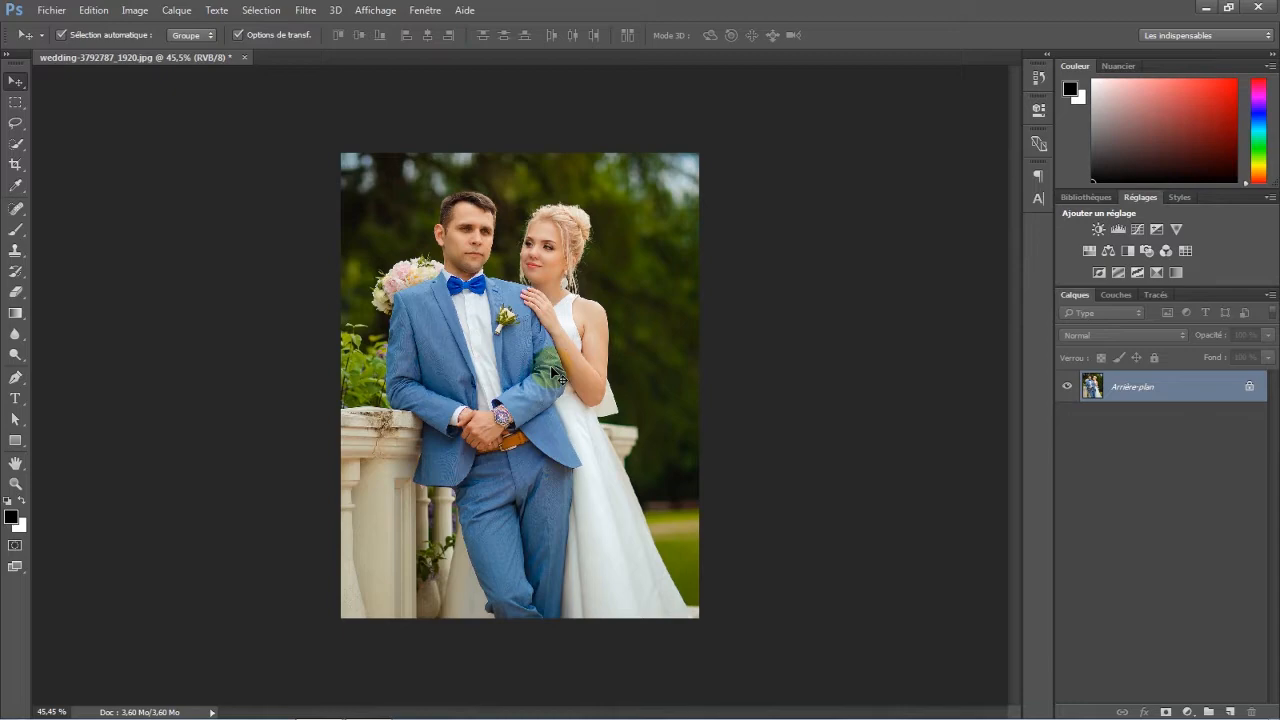
left_click(1250, 387)
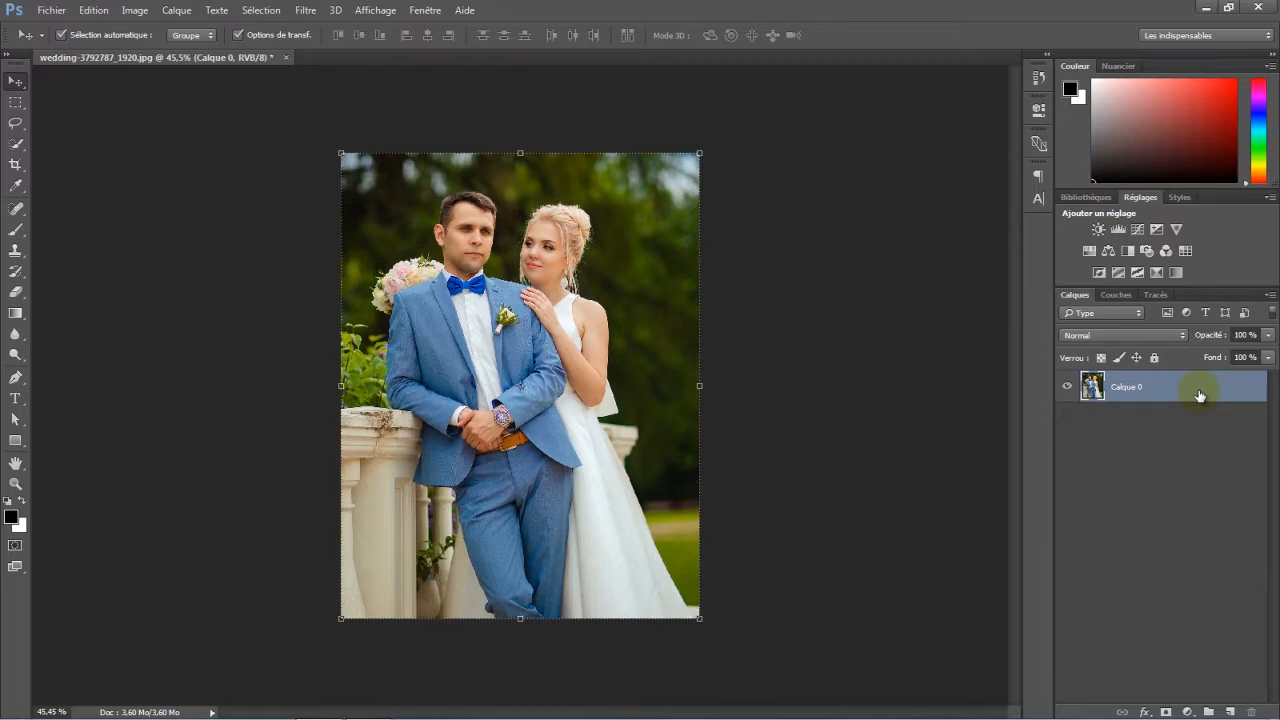
Open the photo layer's blending options and add a stroke effect (Contour) with a size of 73 px.
left_click(1268, 298)
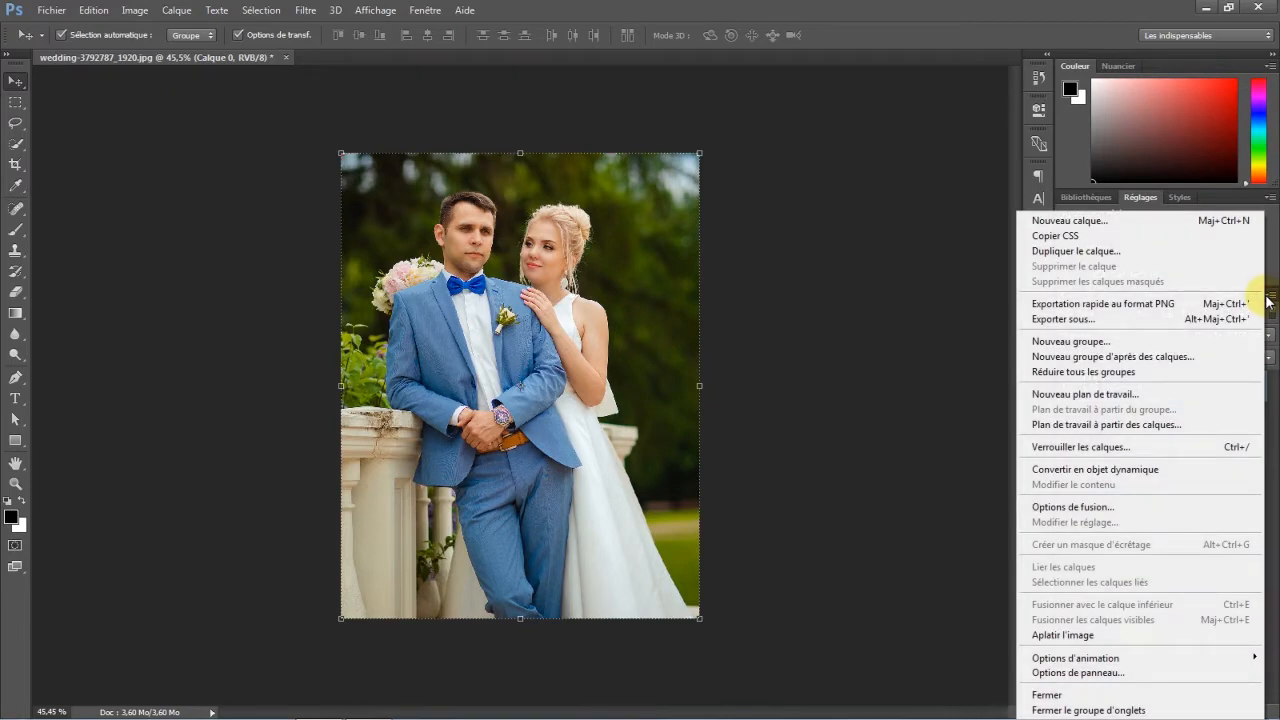
left_click(1066, 508)
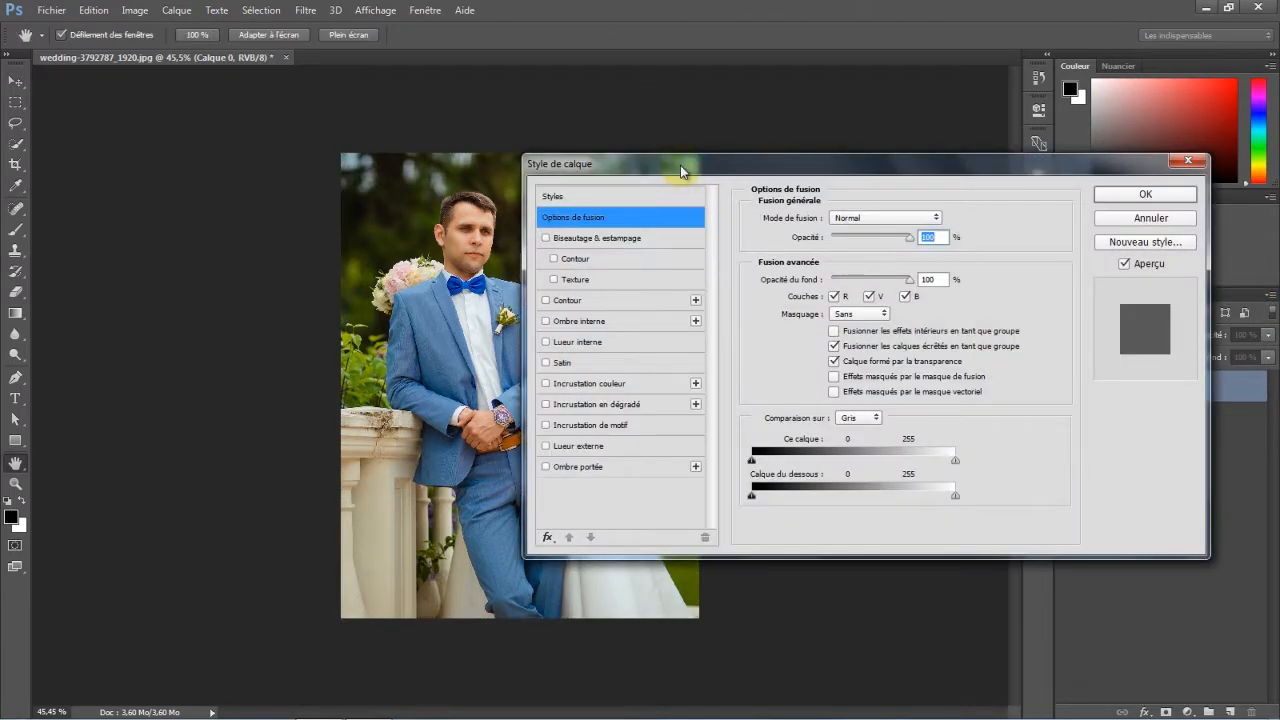
left_click_drag(680, 168, 654, 143)
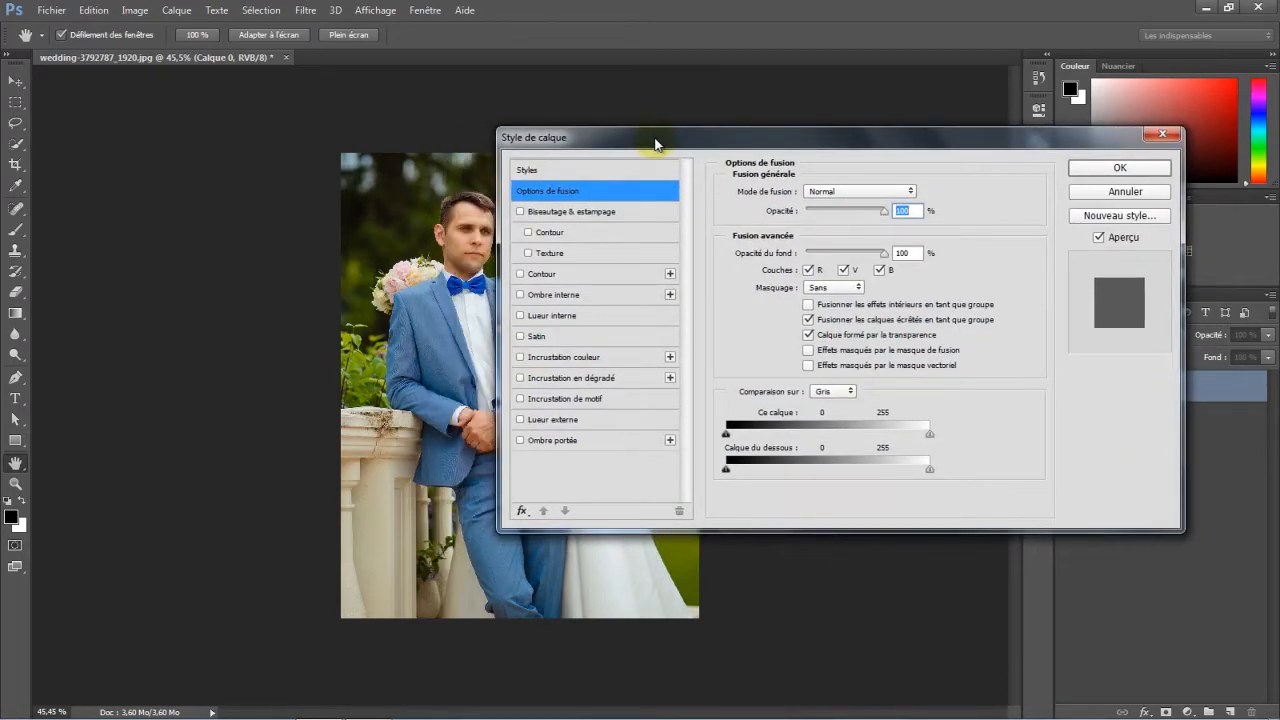
left_click_drag(643, 145, 685, 135)
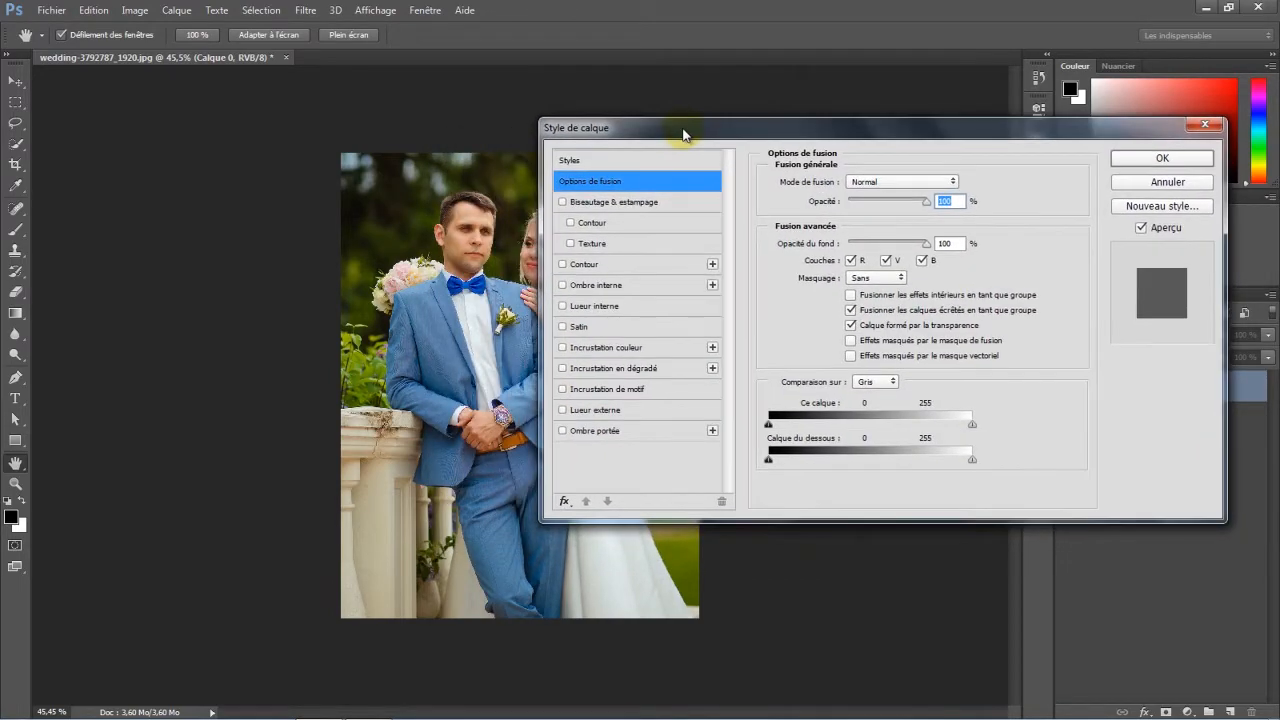
left_click(607, 264)
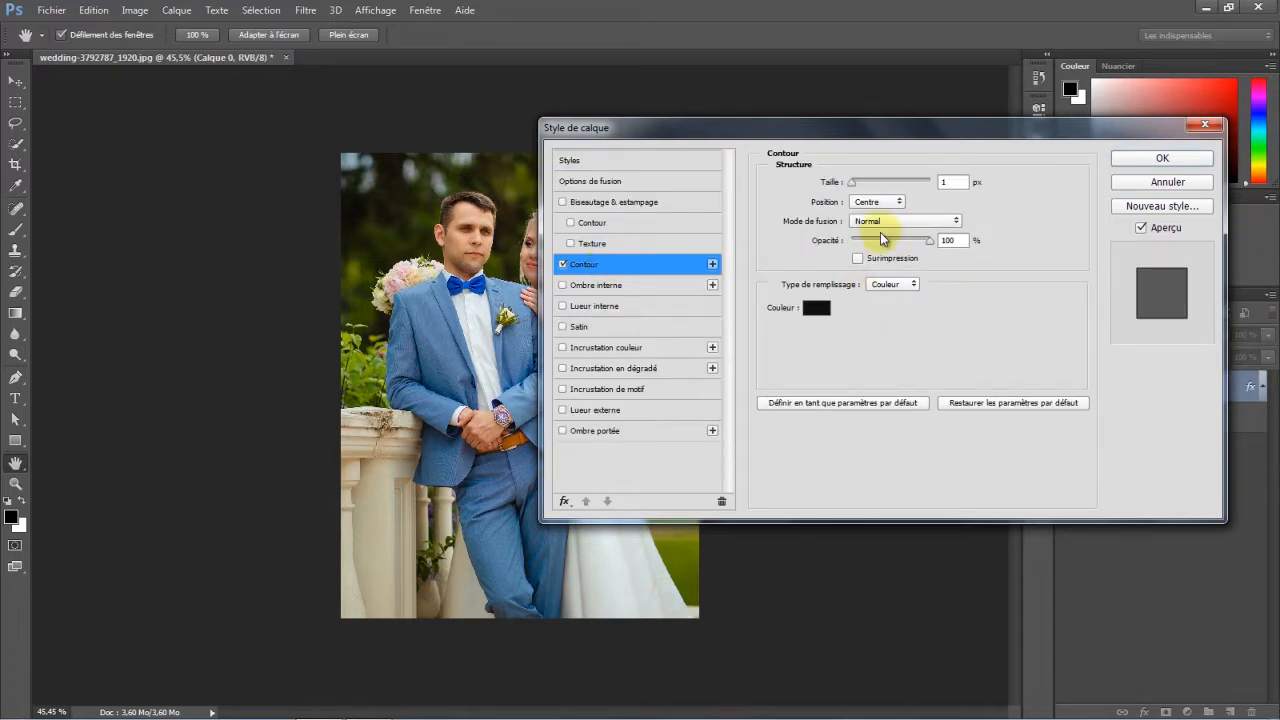
left_click_drag(855, 186, 878, 184)
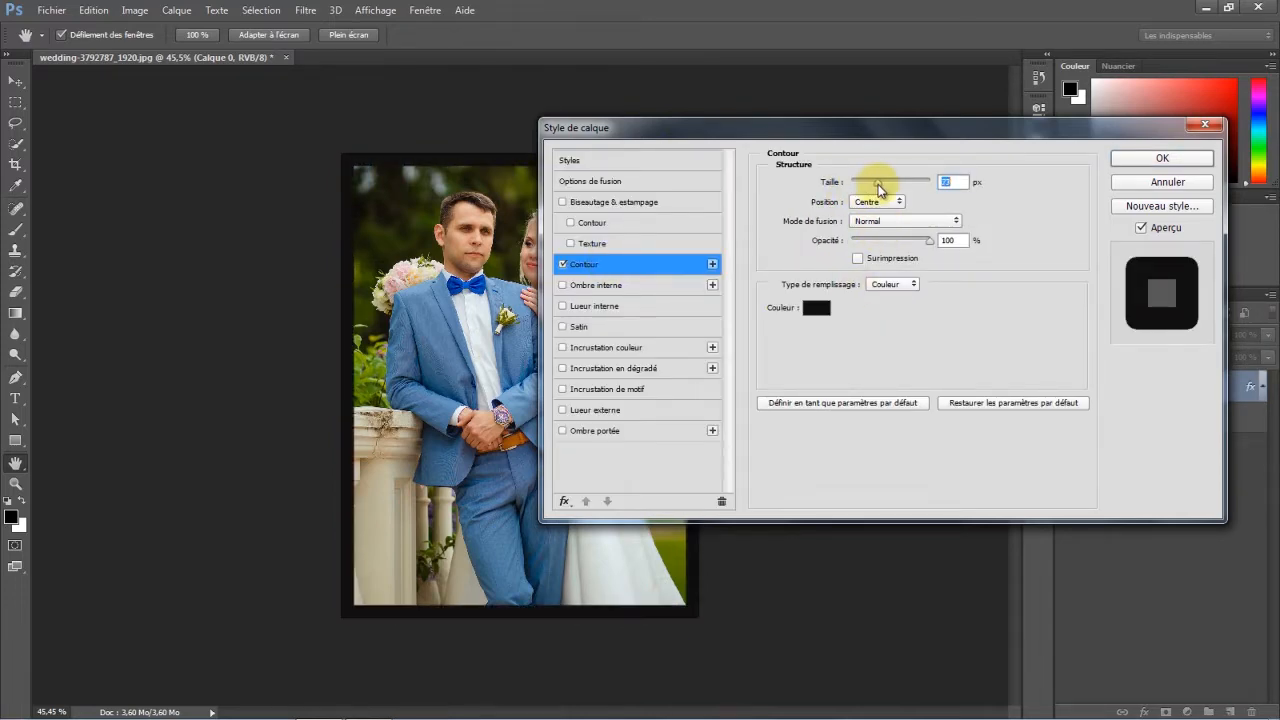
Try red, green and blue for the stroke colour, settle on a golden orange, and reduce the stroke size to 57 px.
left_click(817, 310)
left_click(974, 276)
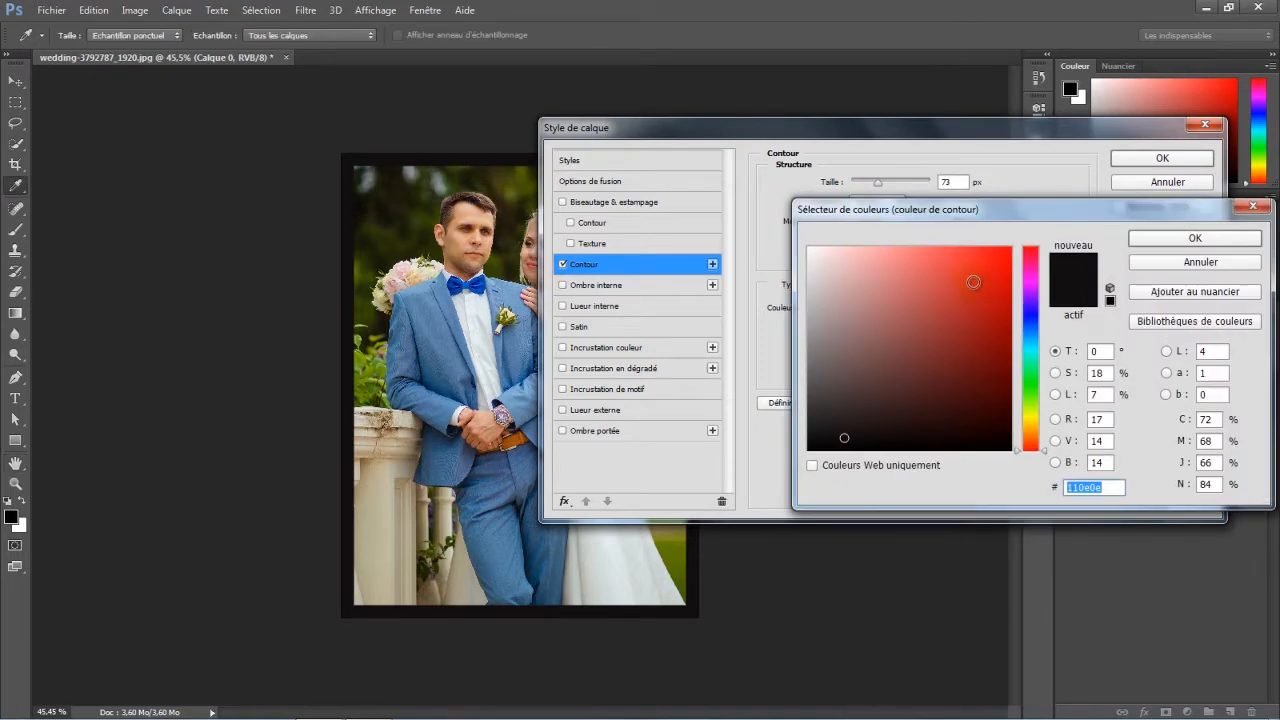
left_click(945, 268)
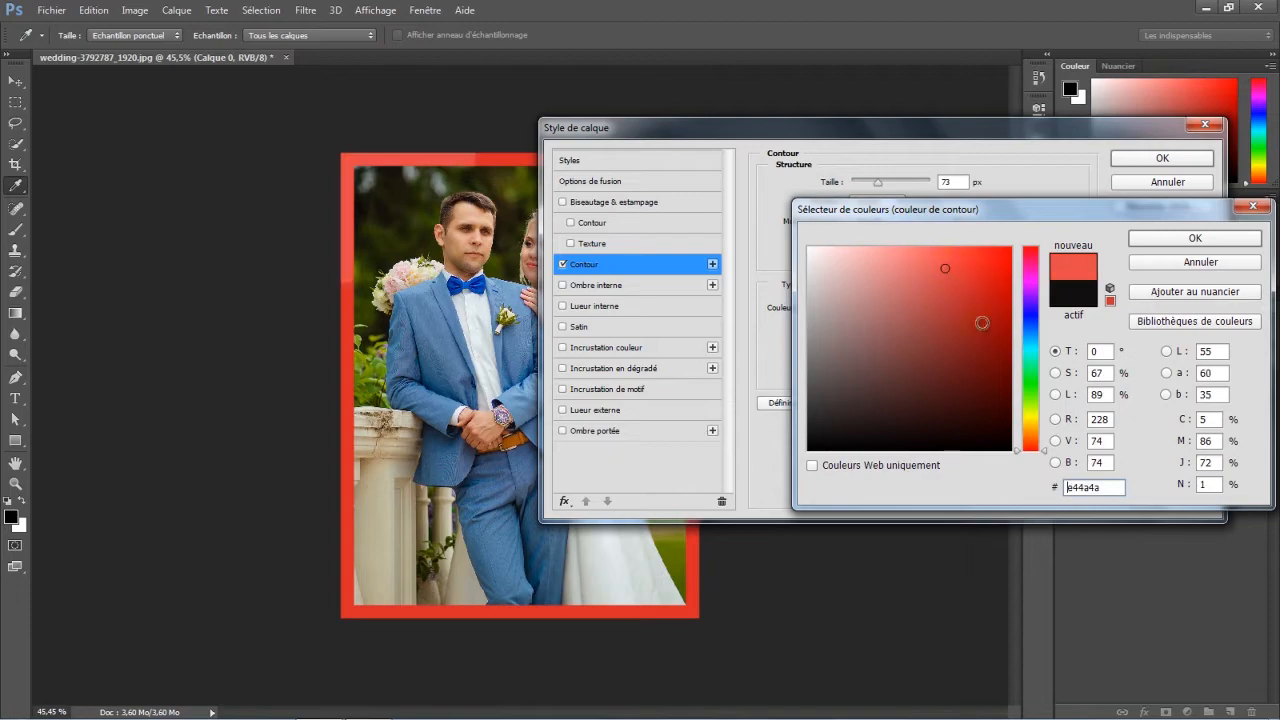
left_click(1031, 370)
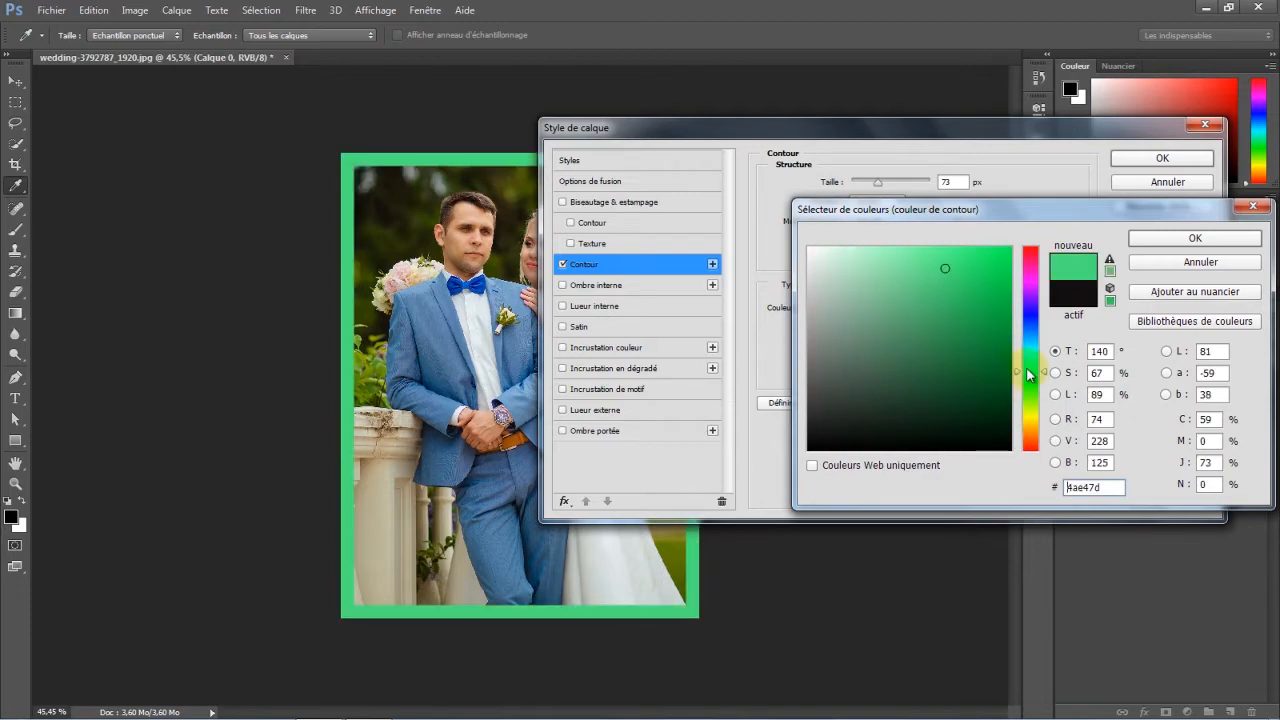
left_click(1030, 338)
left_click(1031, 427)
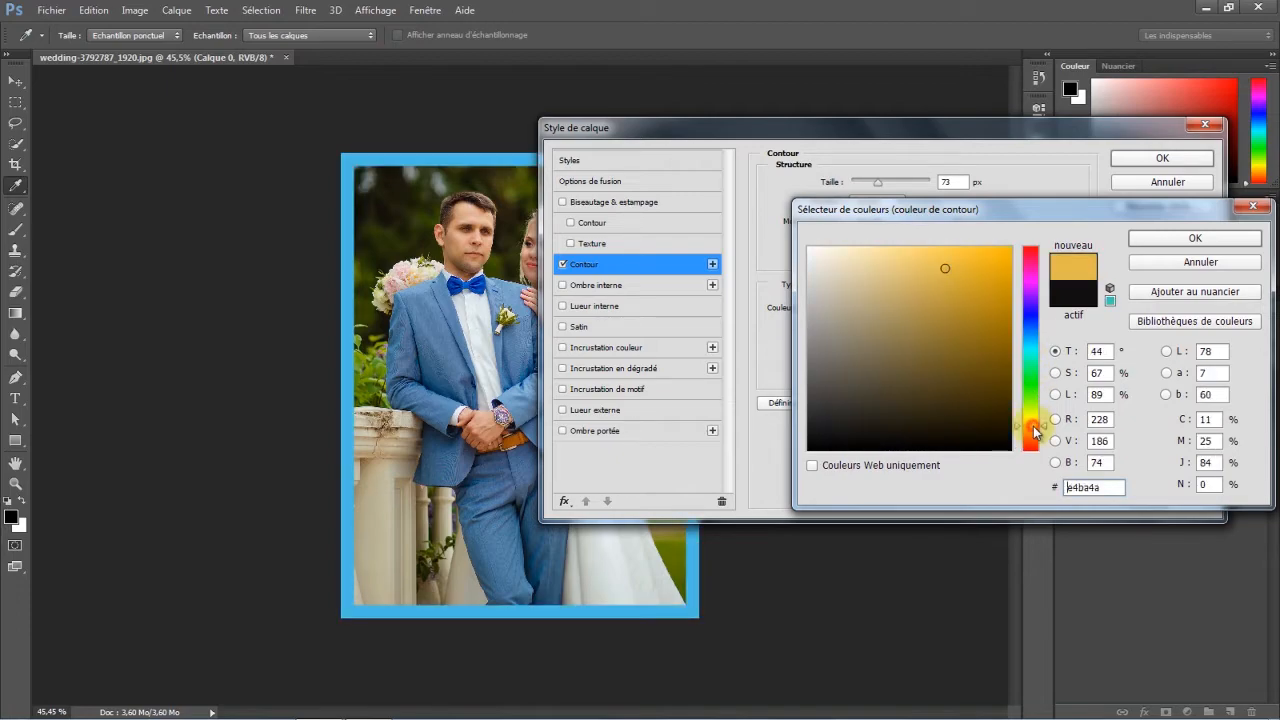
left_click_drag(997, 295, 995, 275)
left_click(1168, 240)
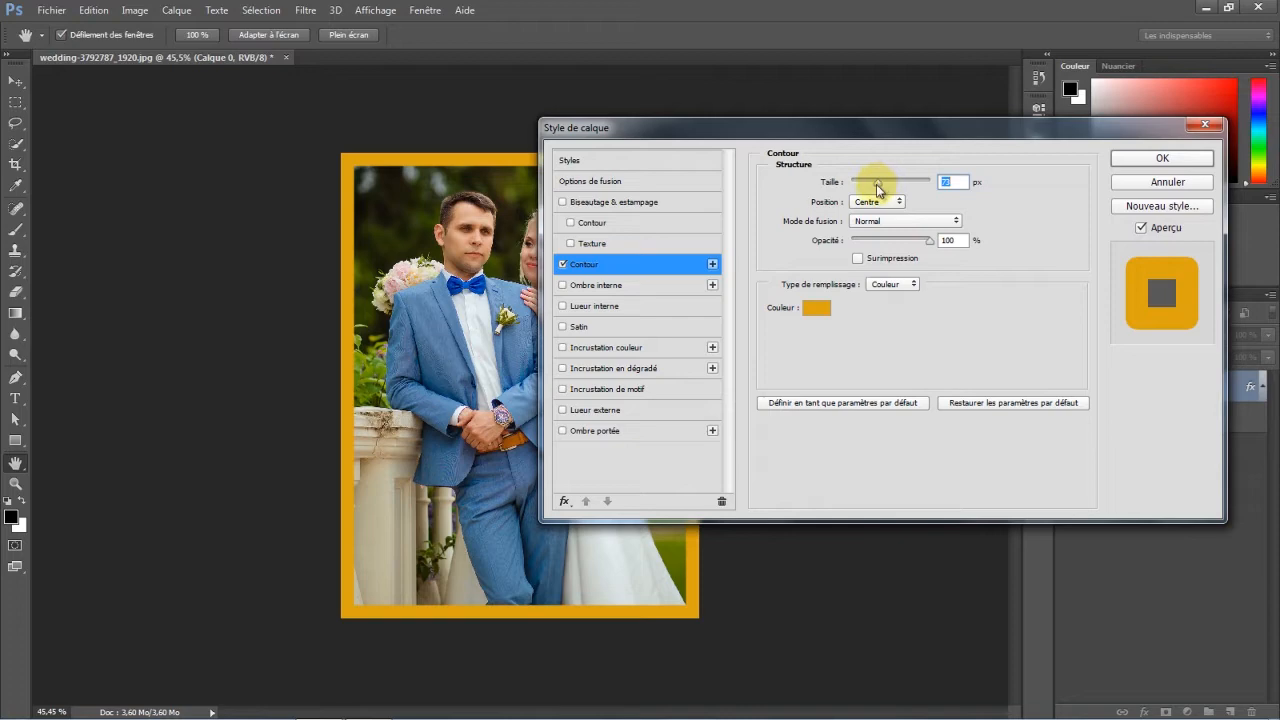
mouse_move(876, 184)
left_mouse_down()
mouse_move(905, 184)
mouse_move(873, 187)
left_mouse_up()
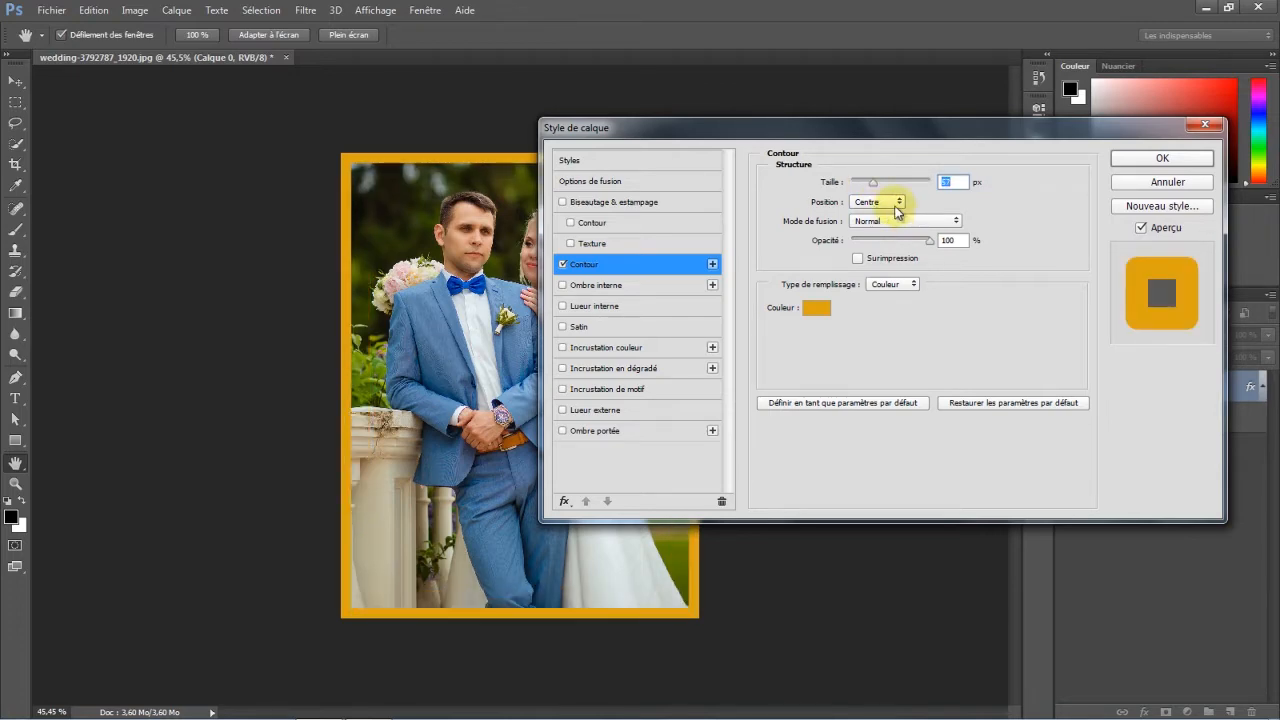
Try the Extérieur and Intérieur stroke positions, return to Centre, and keep the stroke opacity at 100%.
left_click(888, 203)
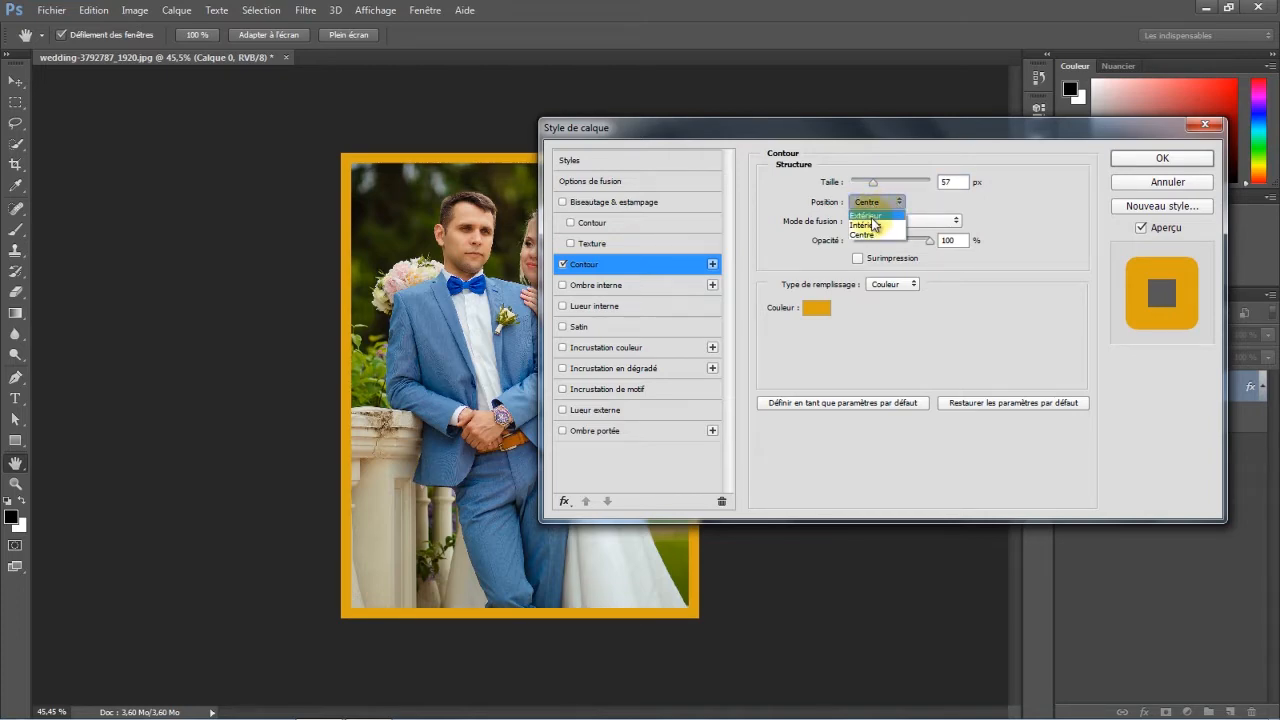
left_click(870, 216)
left_click(877, 203)
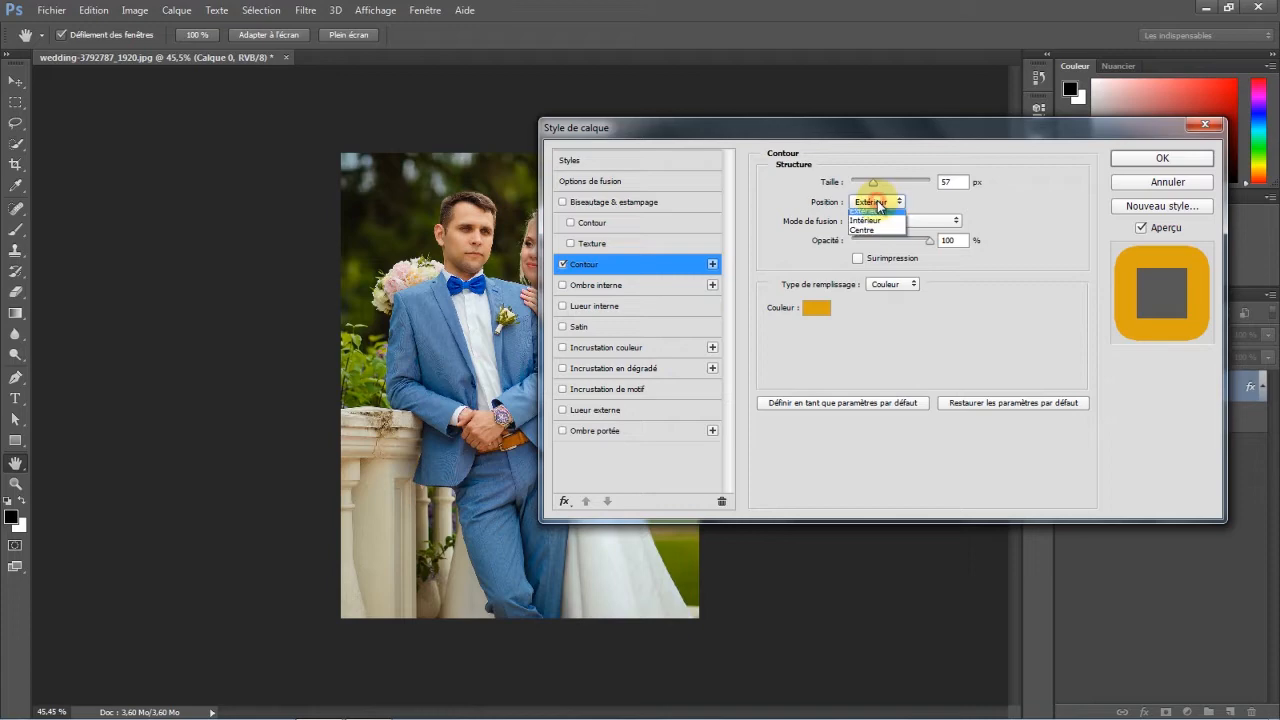
left_click(868, 226)
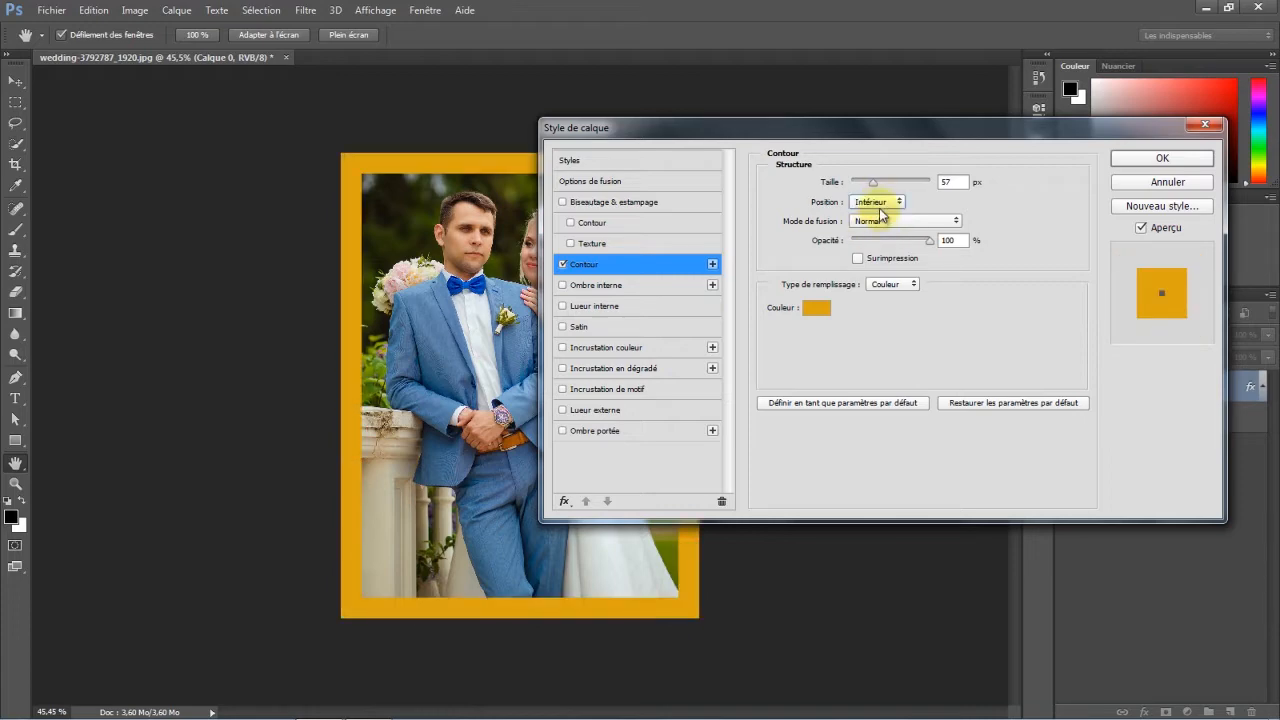
left_click(880, 202)
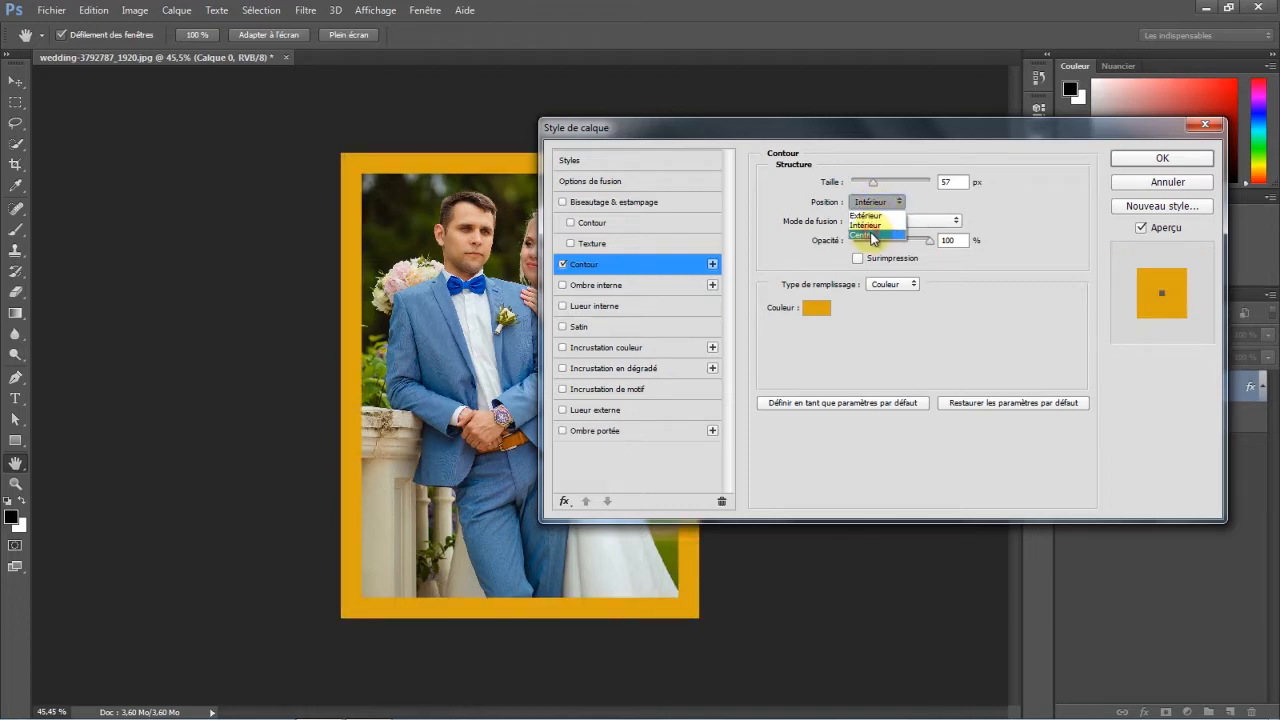
left_click(868, 235)
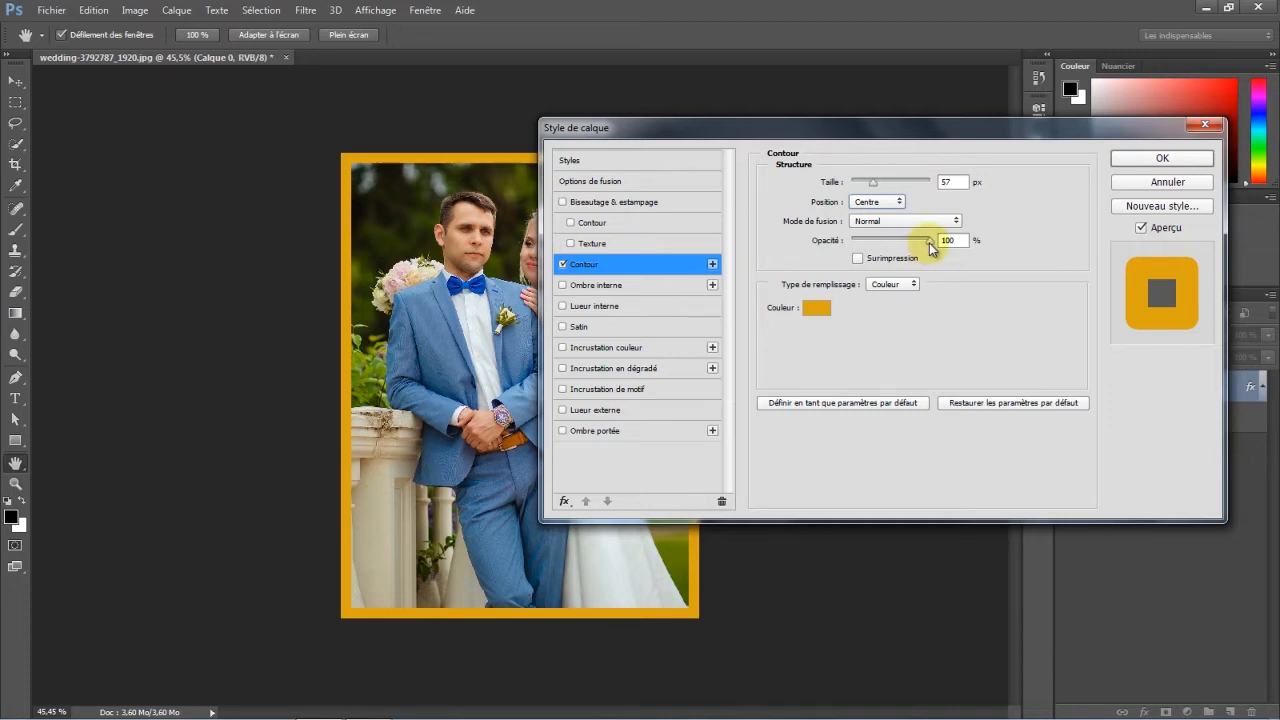
mouse_move(930, 243)
left_mouse_down()
mouse_move(875, 241)
mouse_move(932, 242)
left_mouse_up()
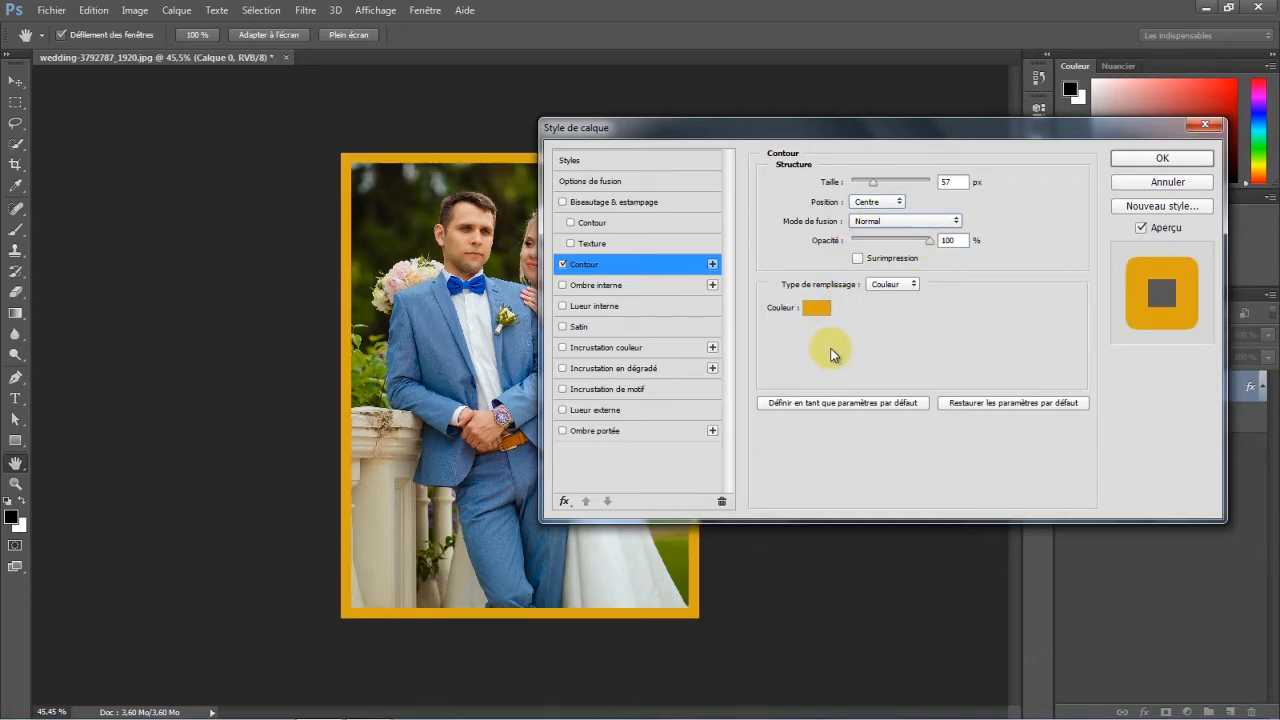
Change the stroke's fill type to gradient (Dégradé), set its scale to 114% and keep the linear style.
left_click(896, 286)
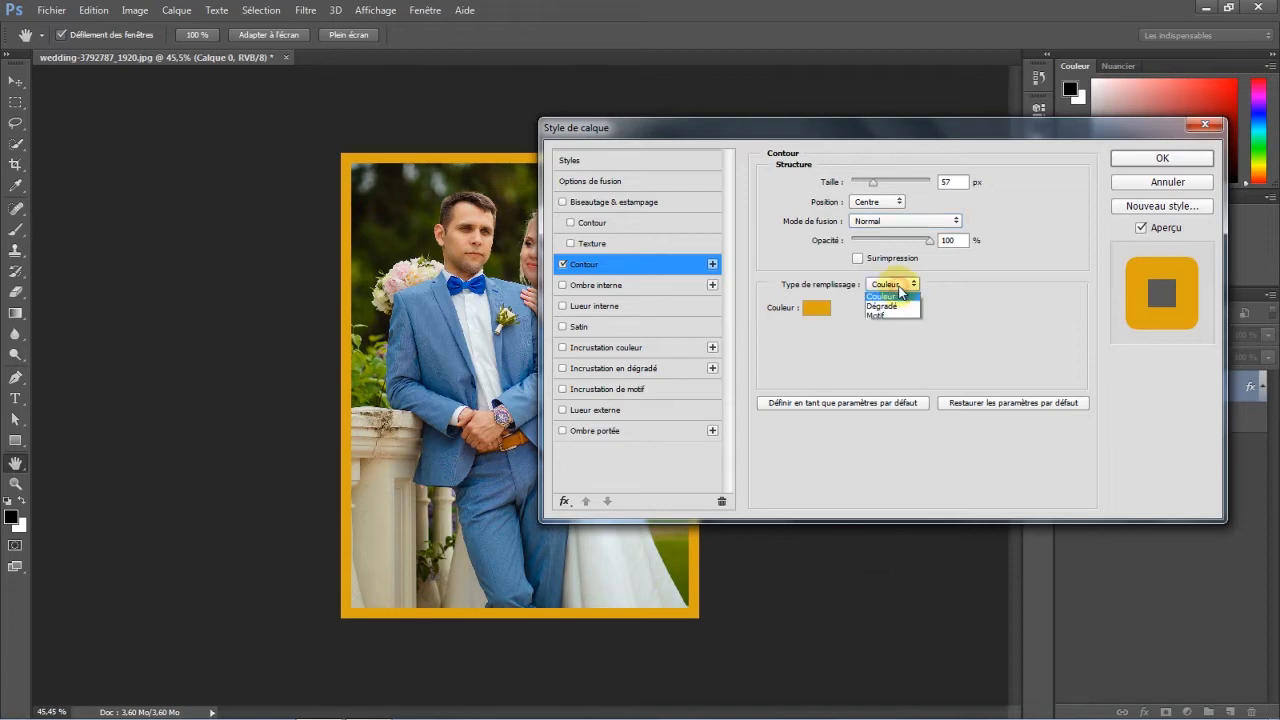
left_click(885, 311)
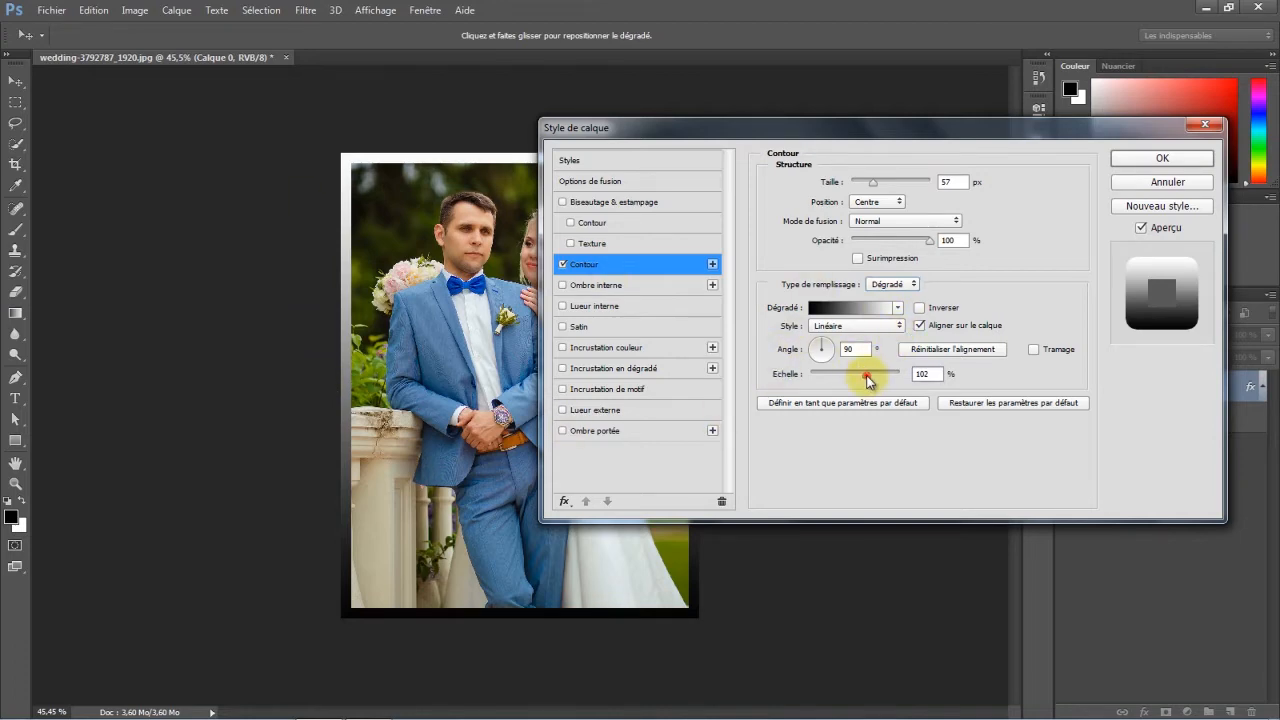
mouse_move(866, 375)
left_mouse_down()
mouse_move(820, 377)
mouse_move(874, 378)
left_mouse_up()
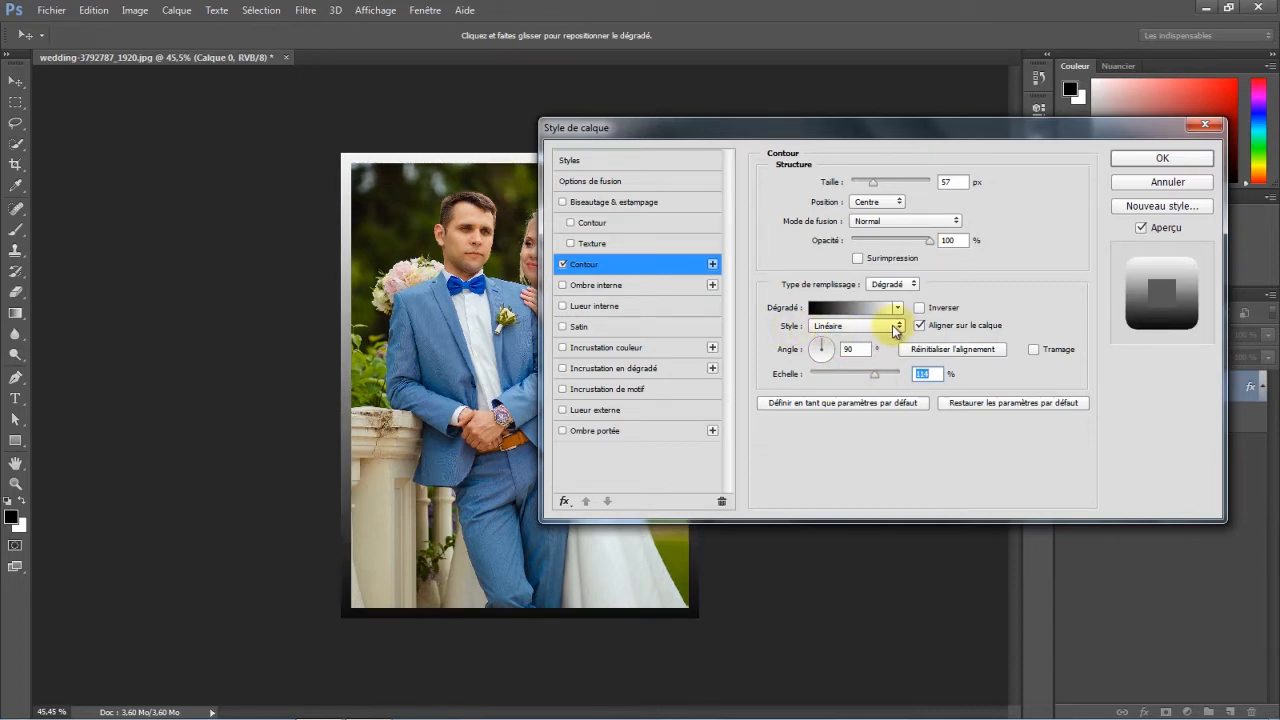
left_click(894, 327)
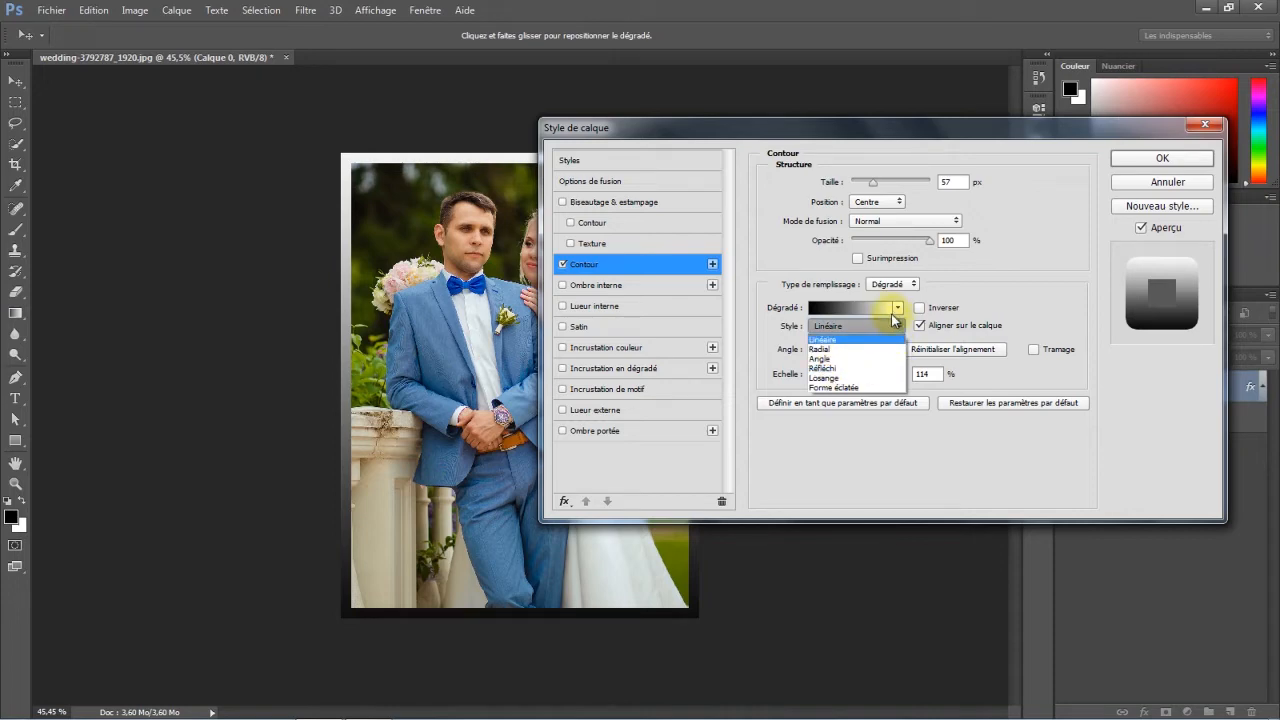
left_click(887, 322)
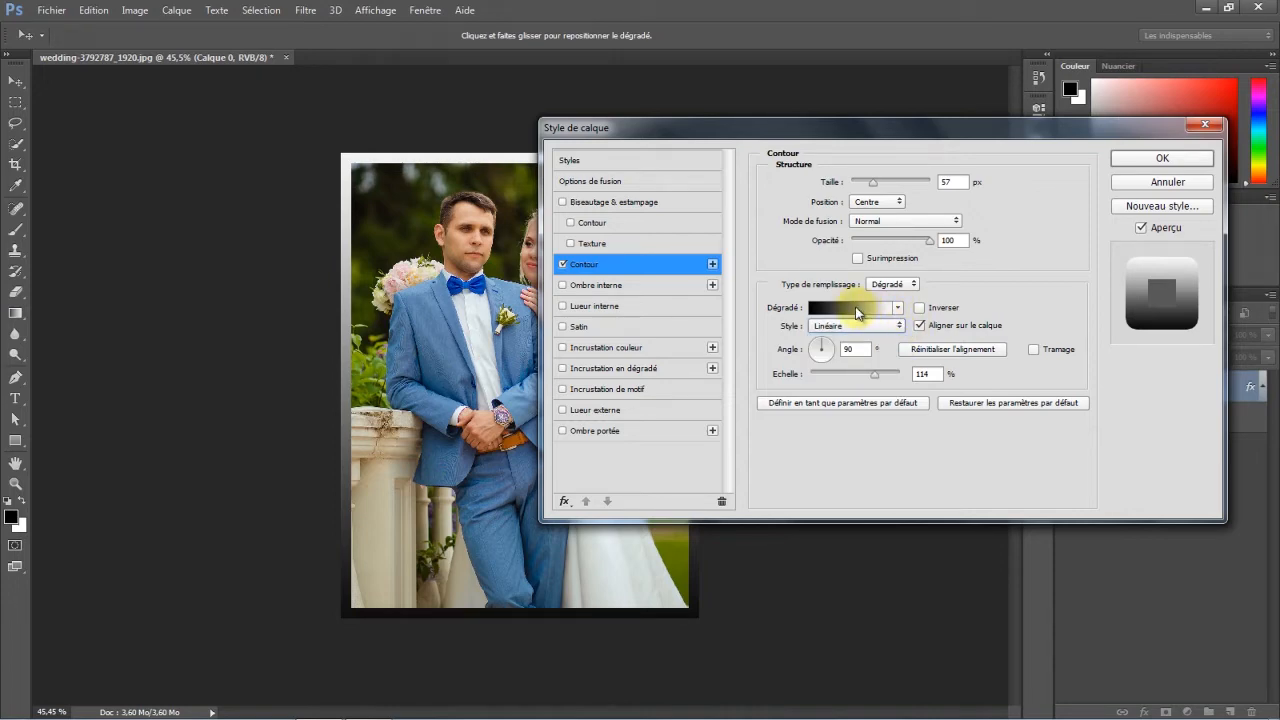
Try reversing the stroke's gradient direction twice and restore the original direction.
left_click(919, 308)
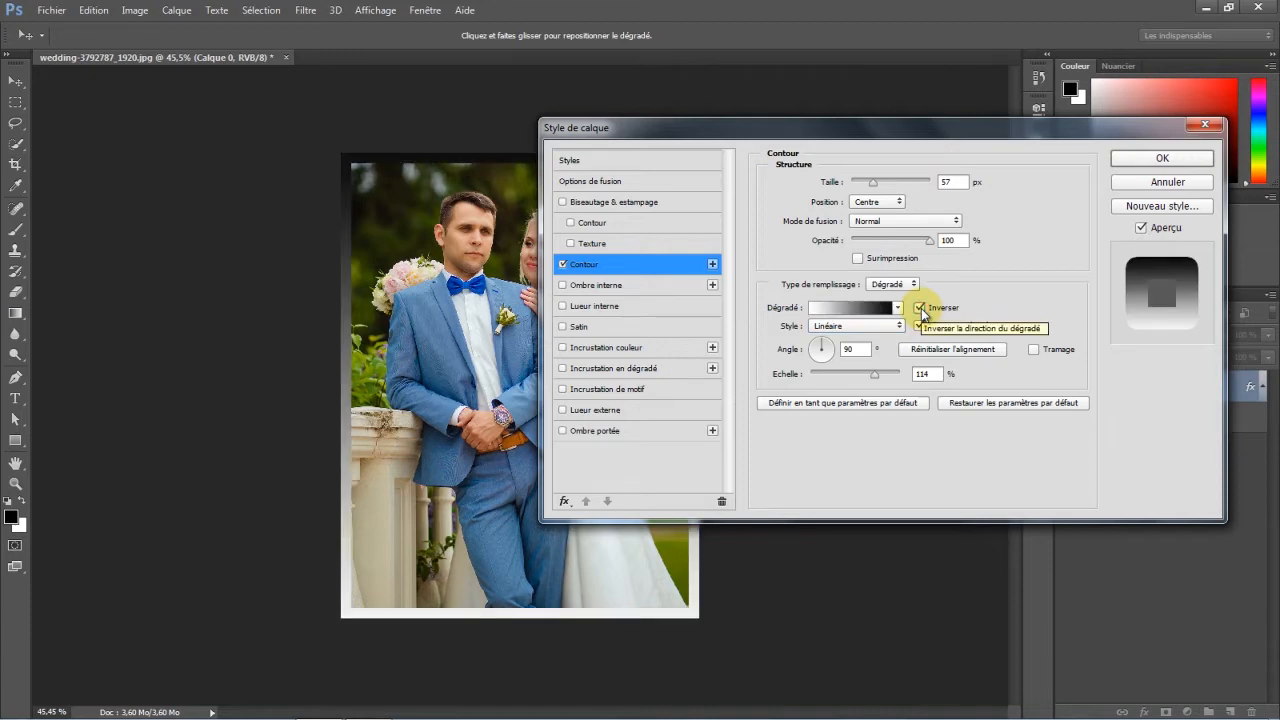
left_click(920, 308)
left_click(920, 308)
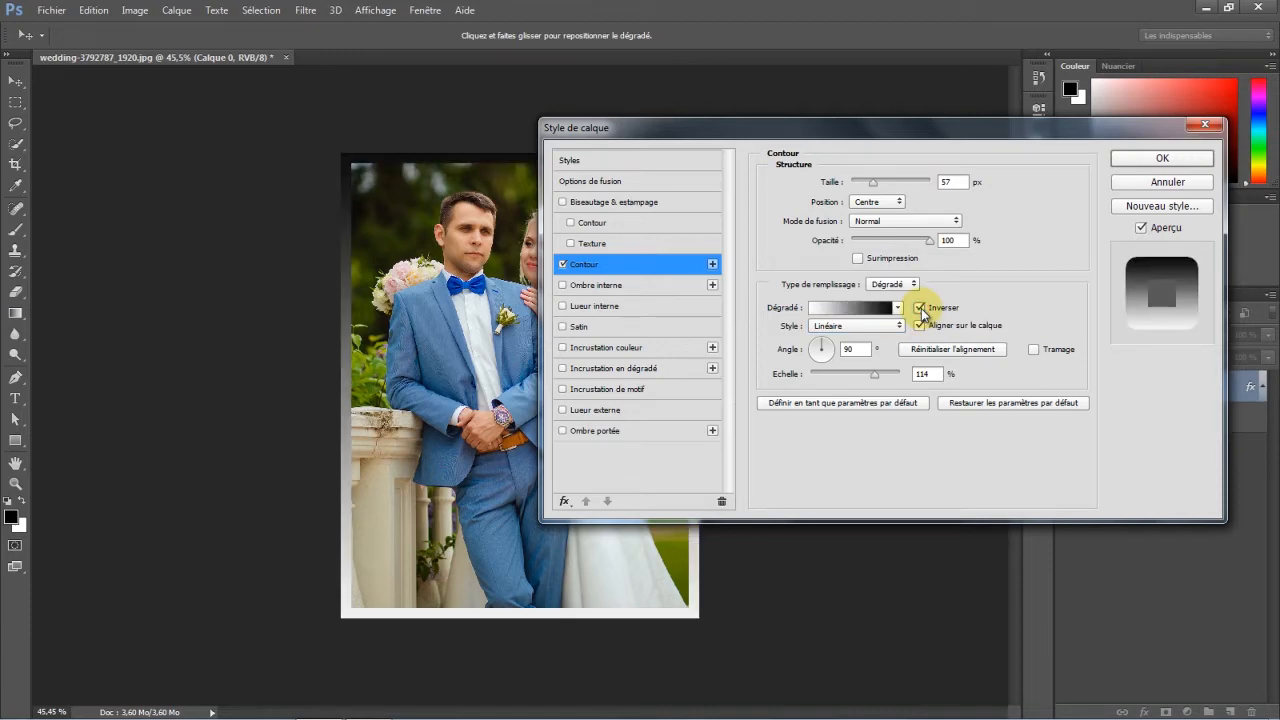
left_click(920, 308)
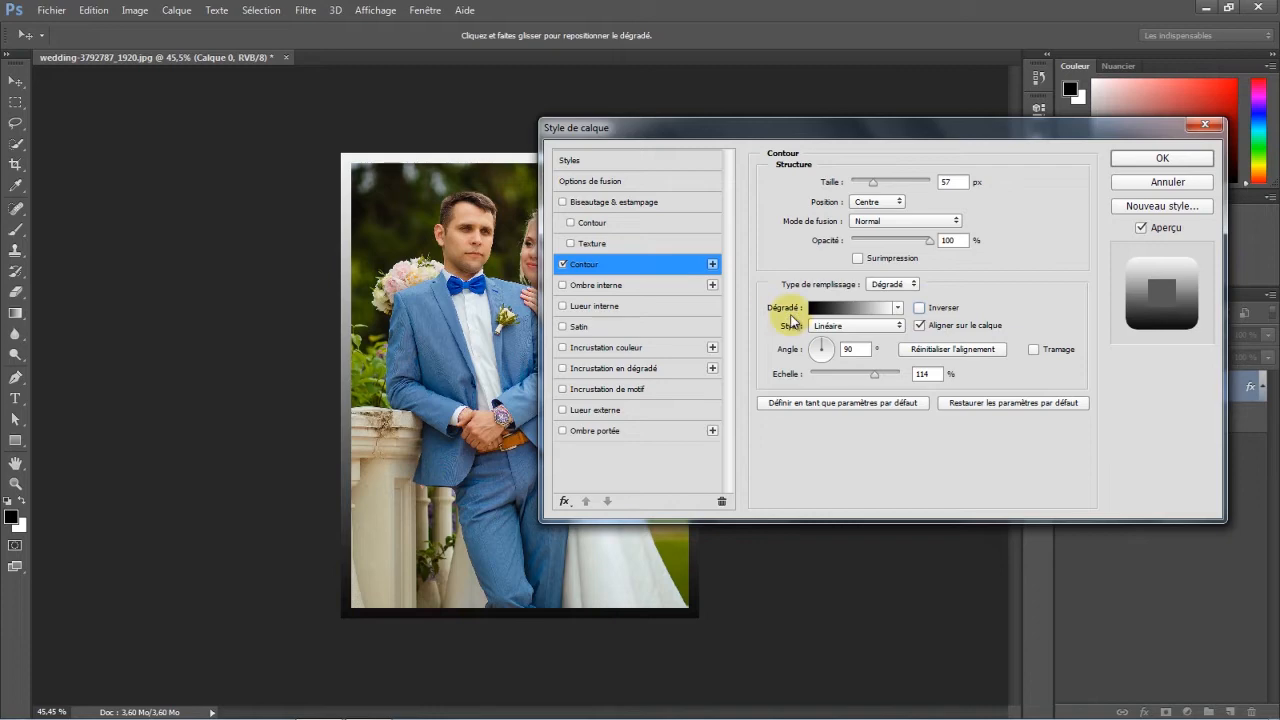
Try several preset gradients for the stroke and choose the Bleu, rouge, jaune preset.
left_click(847, 312)
left_click(884, 228)
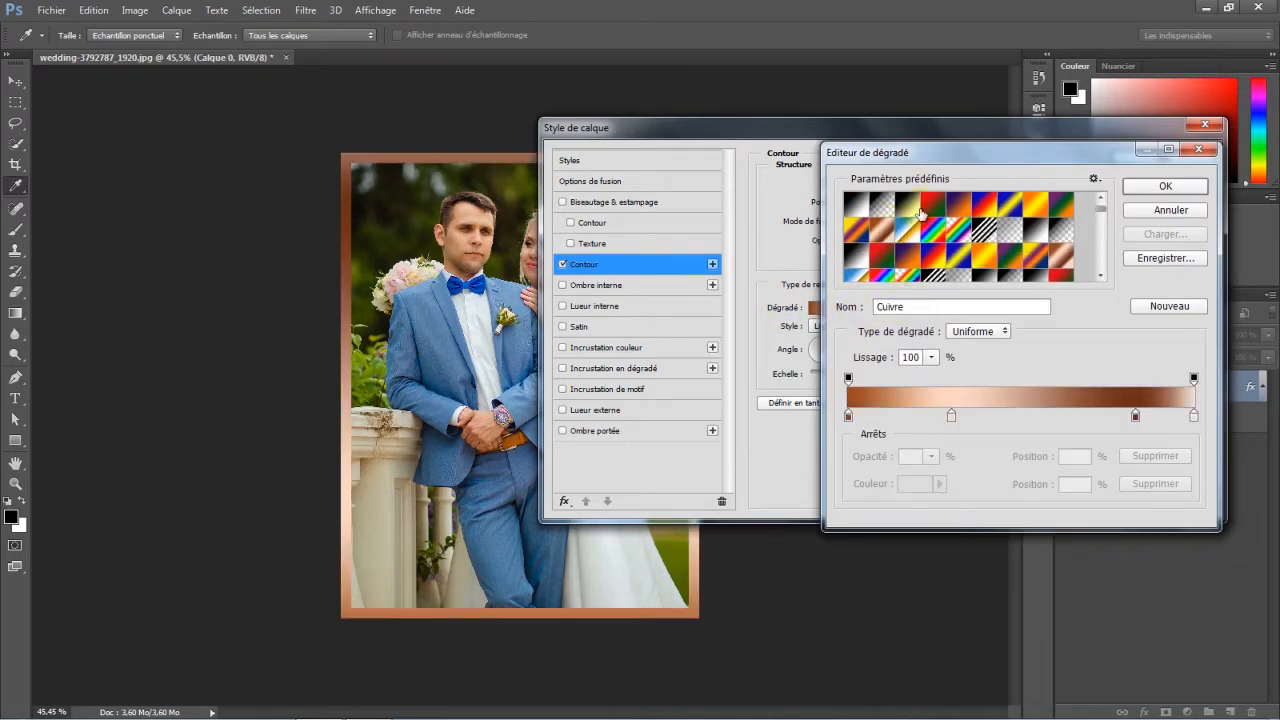
left_click(928, 208)
left_click(960, 208)
left_click(990, 209)
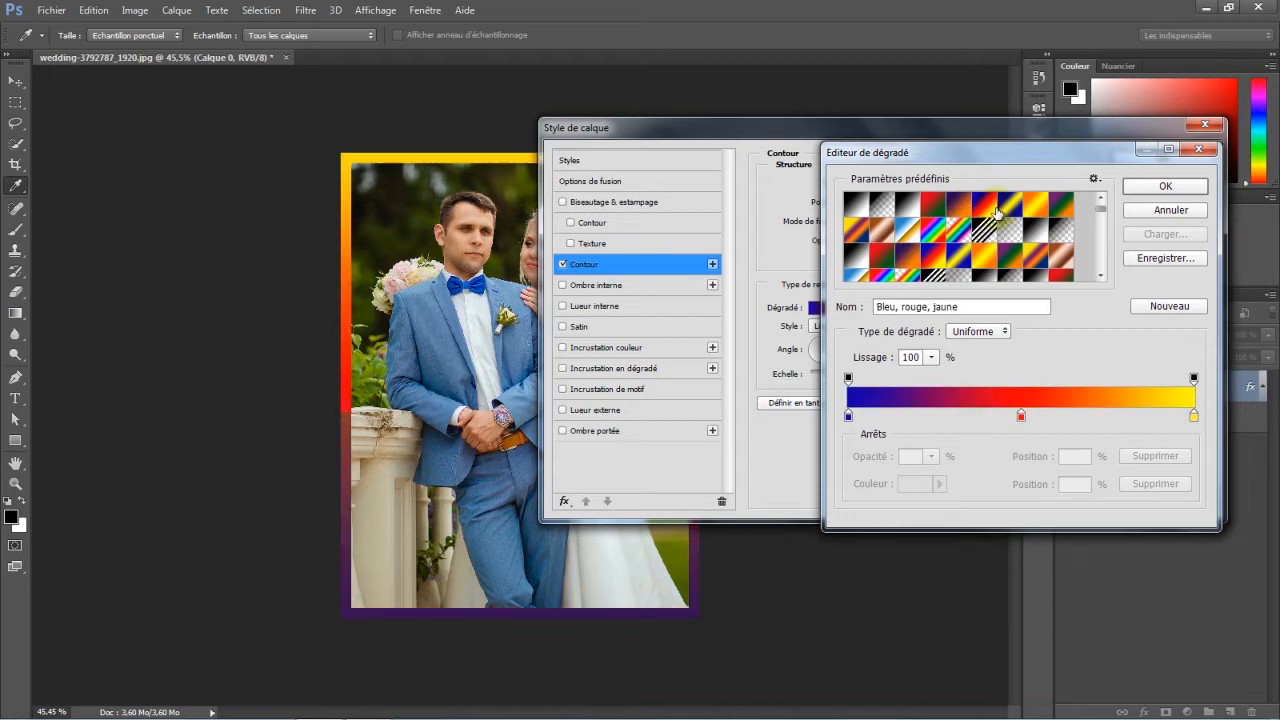
Try adding black colour stops at 25% and 64% of the stroke's gradient, and delete both.
left_click(937, 414)
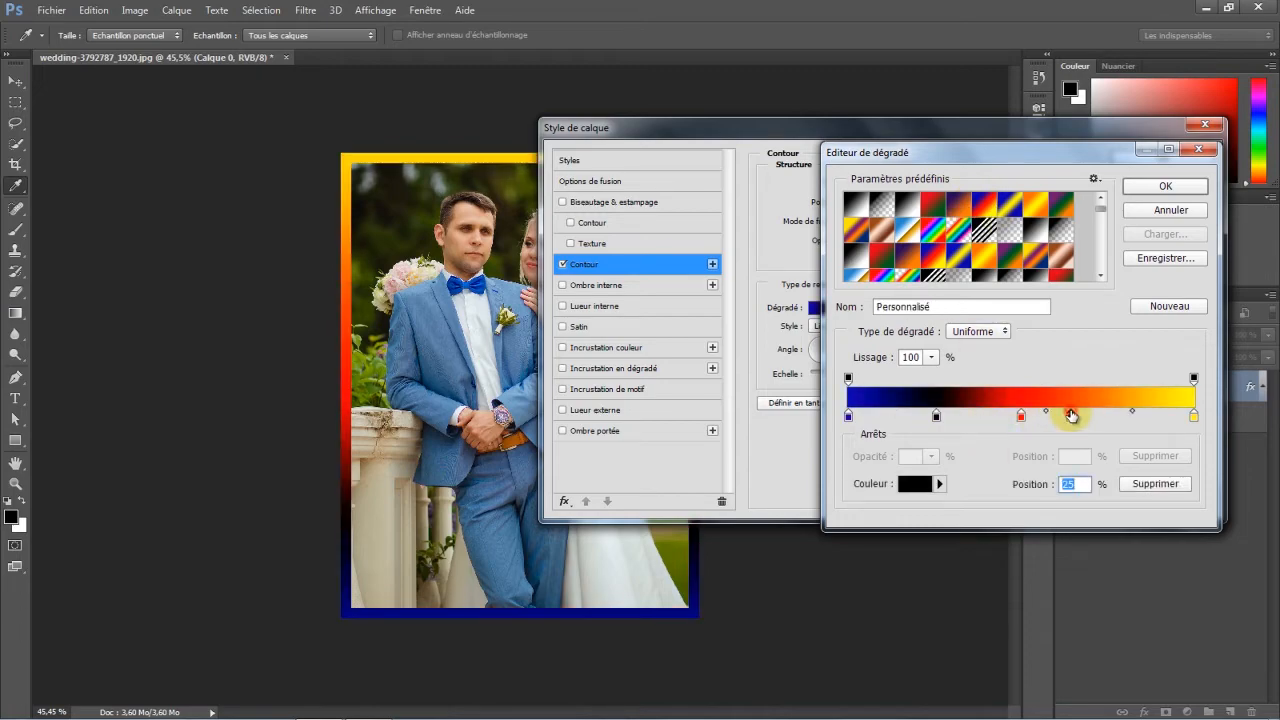
left_click(1070, 415)
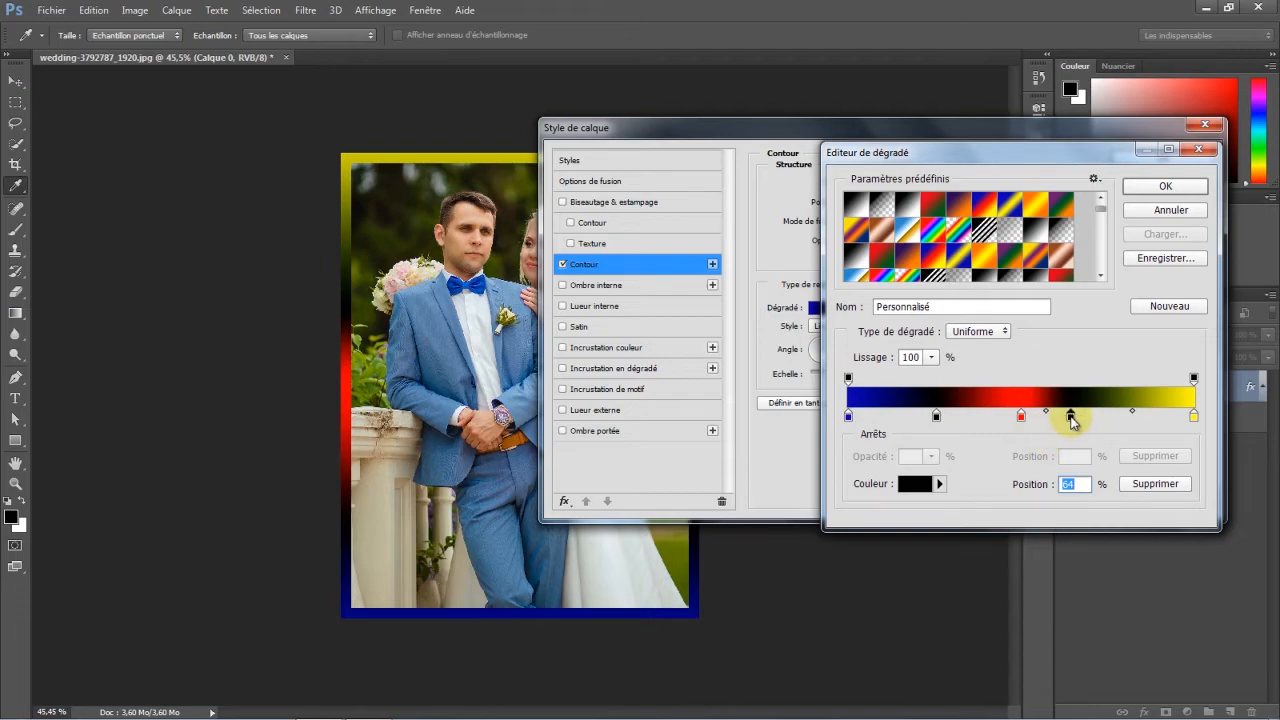
left_click(1155, 483)
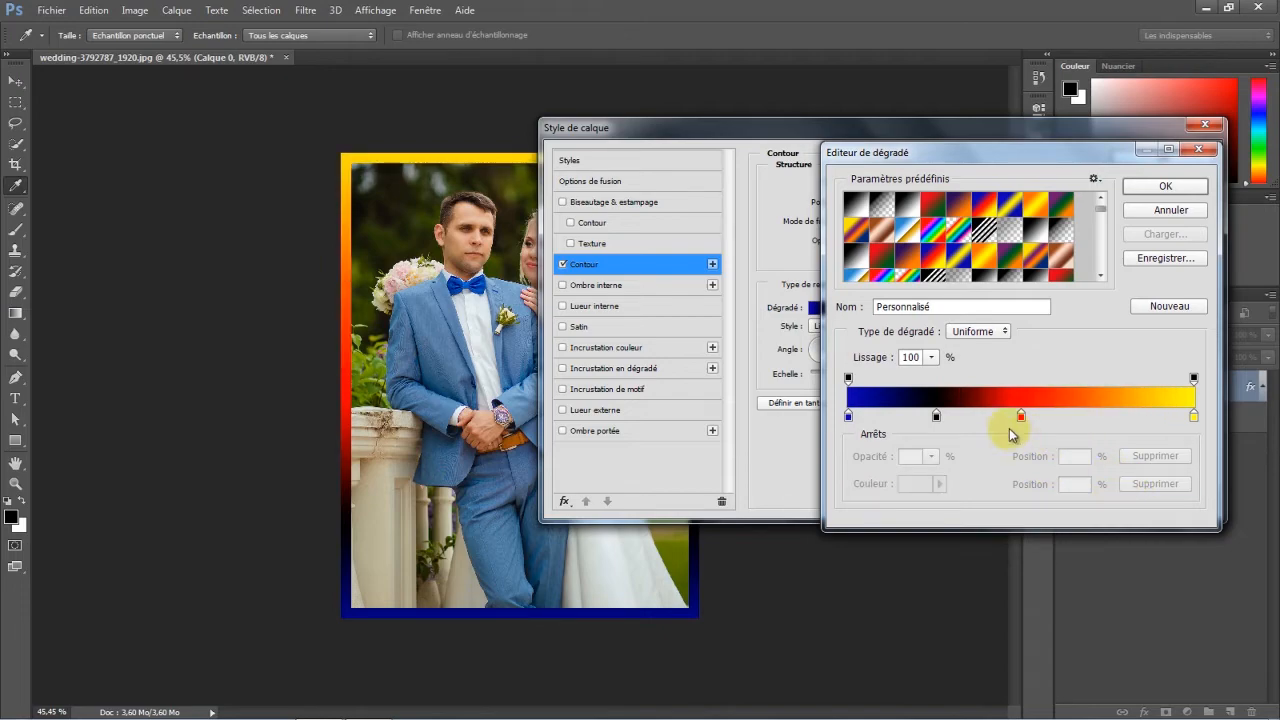
left_click(938, 416)
left_click(1155, 483)
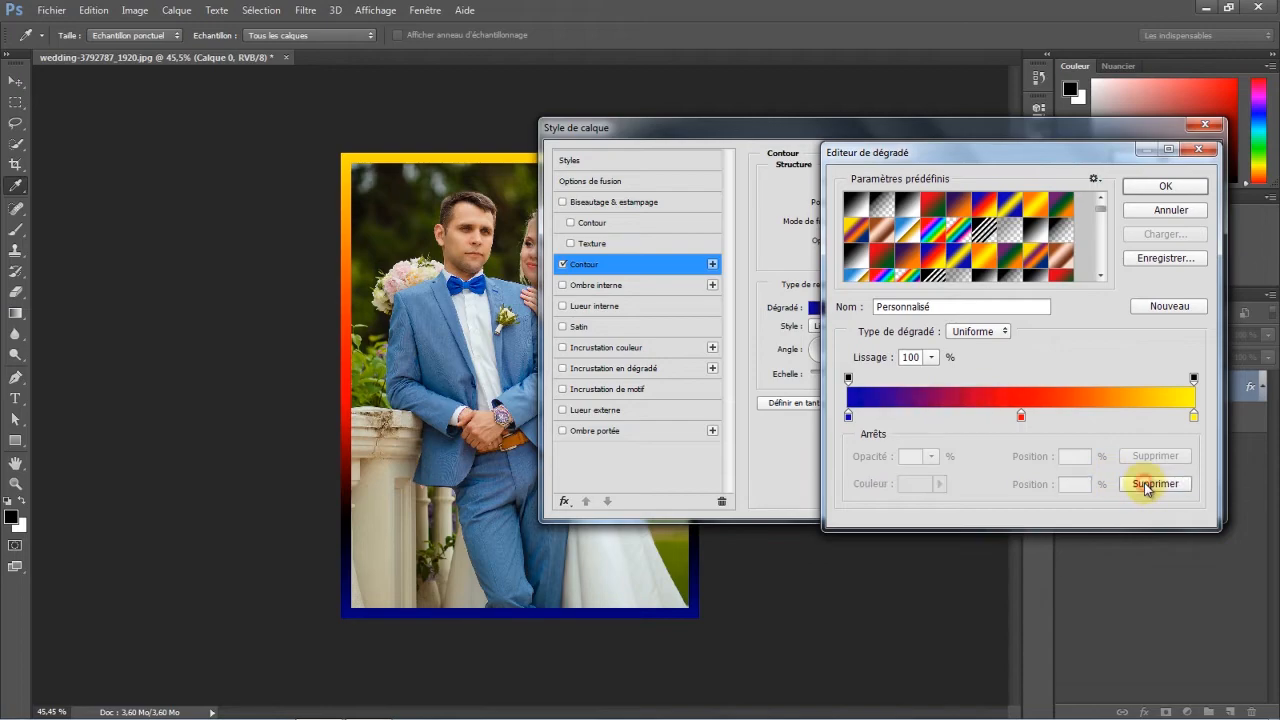
Delete the red colour stop from the stroke's gradient and accept the blue-to-yellow gradient.
left_click(1021, 416)
left_click(1141, 486)
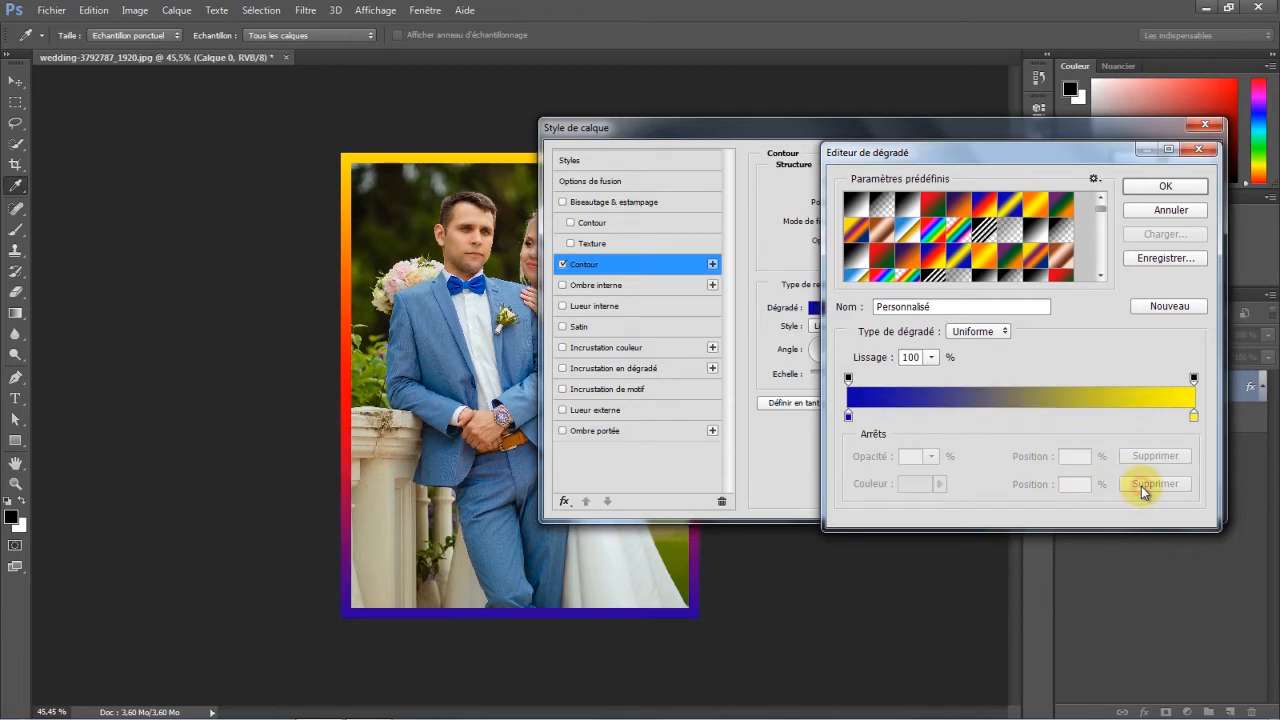
left_click(1168, 187)
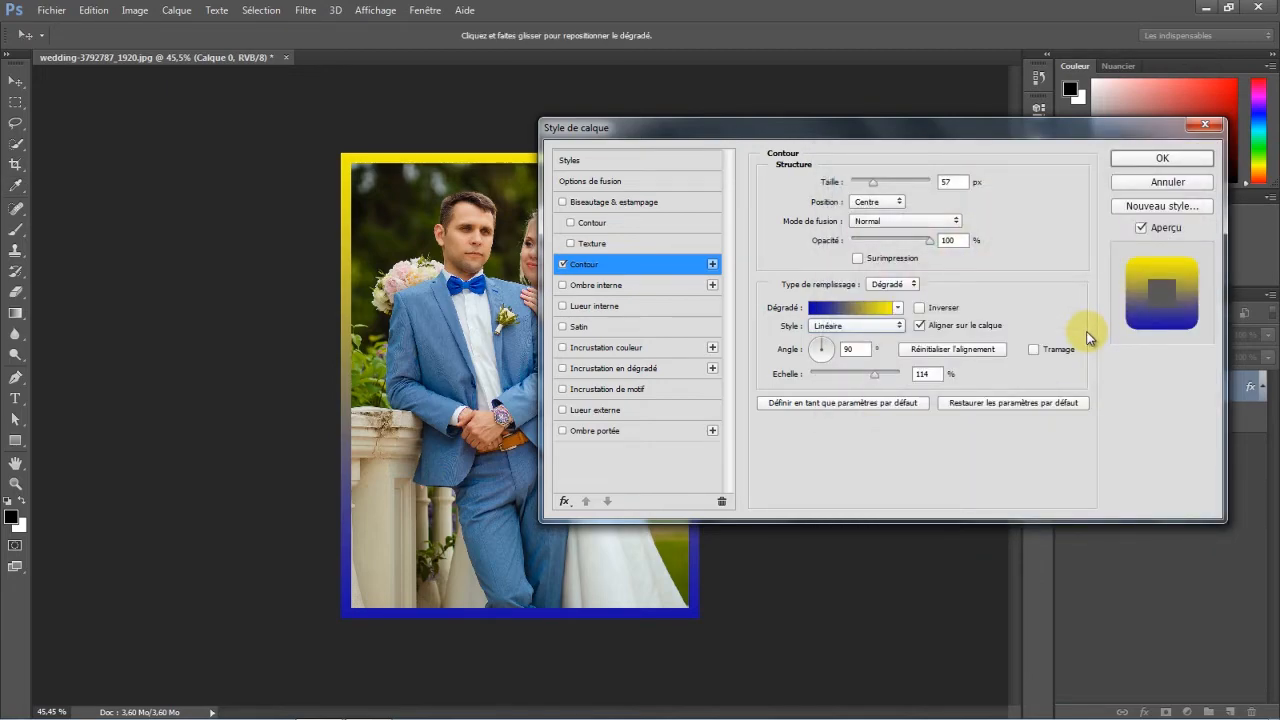
Cancel saving the effect as a new style, try reducing the stroke size slightly, and discard the layer style changes.
left_click(1134, 207)
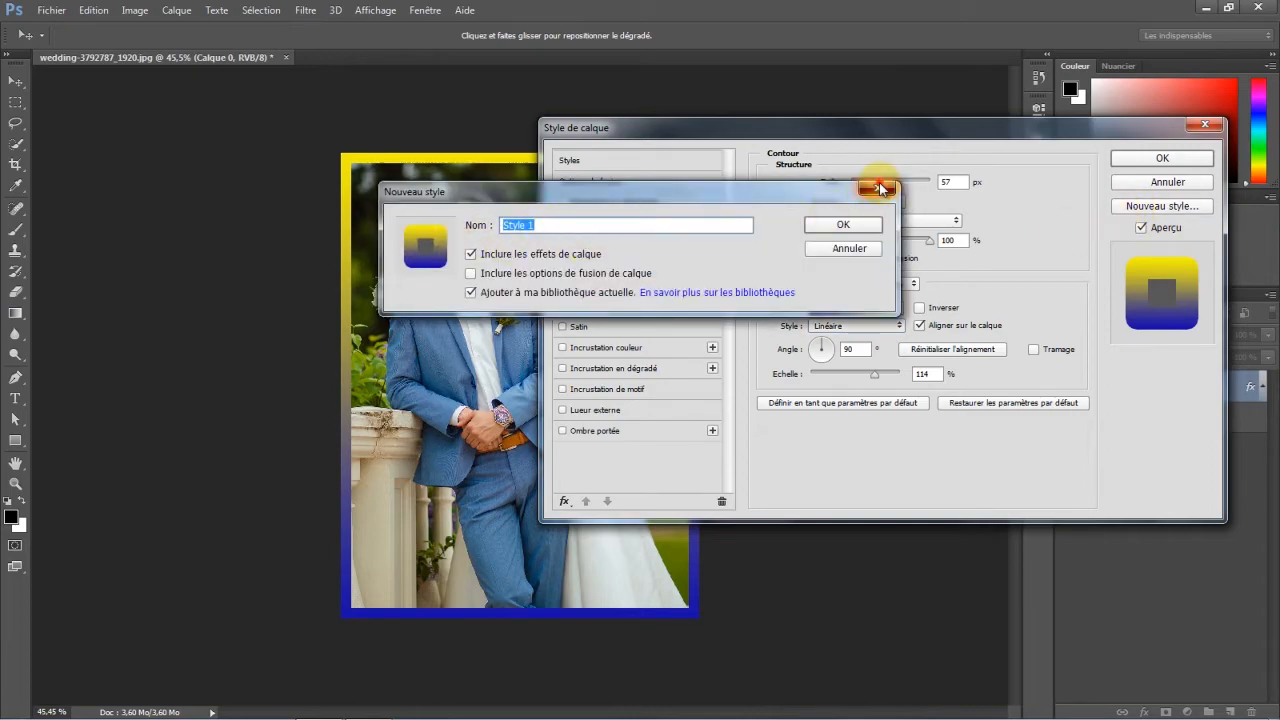
left_click(878, 188)
mouse_move(877, 186)
left_mouse_down()
mouse_move(892, 184)
mouse_move(872, 187)
left_mouse_up()
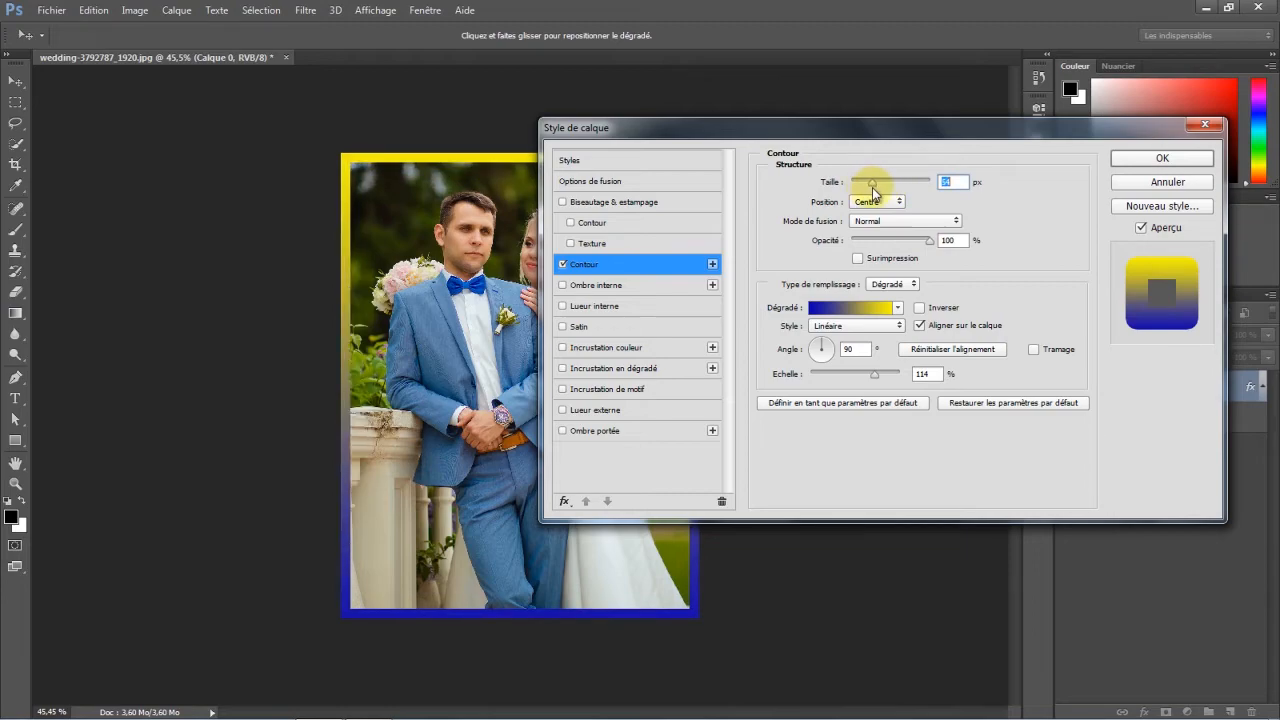
left_click(1205, 124)
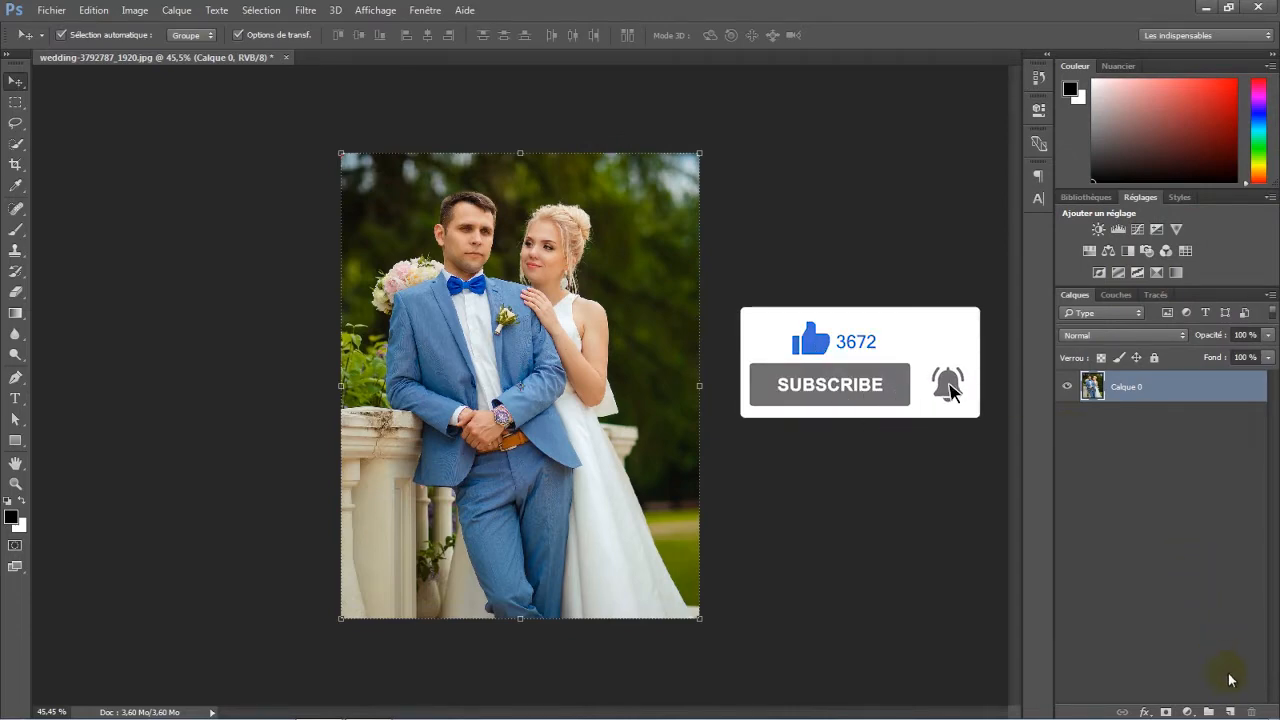
Create a new layer above the photo and fill it with a golden orange colour in Normal mode at 100% opacity.
left_click(1231, 710)
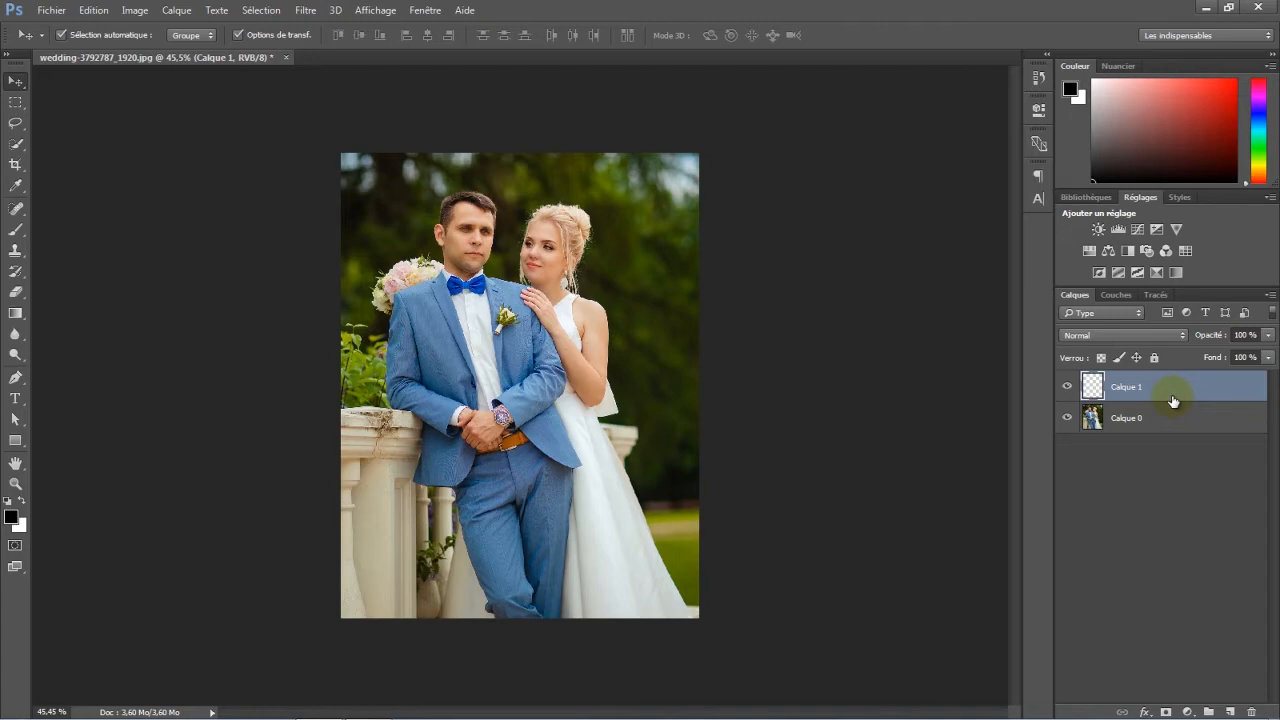
left_click(93, 10)
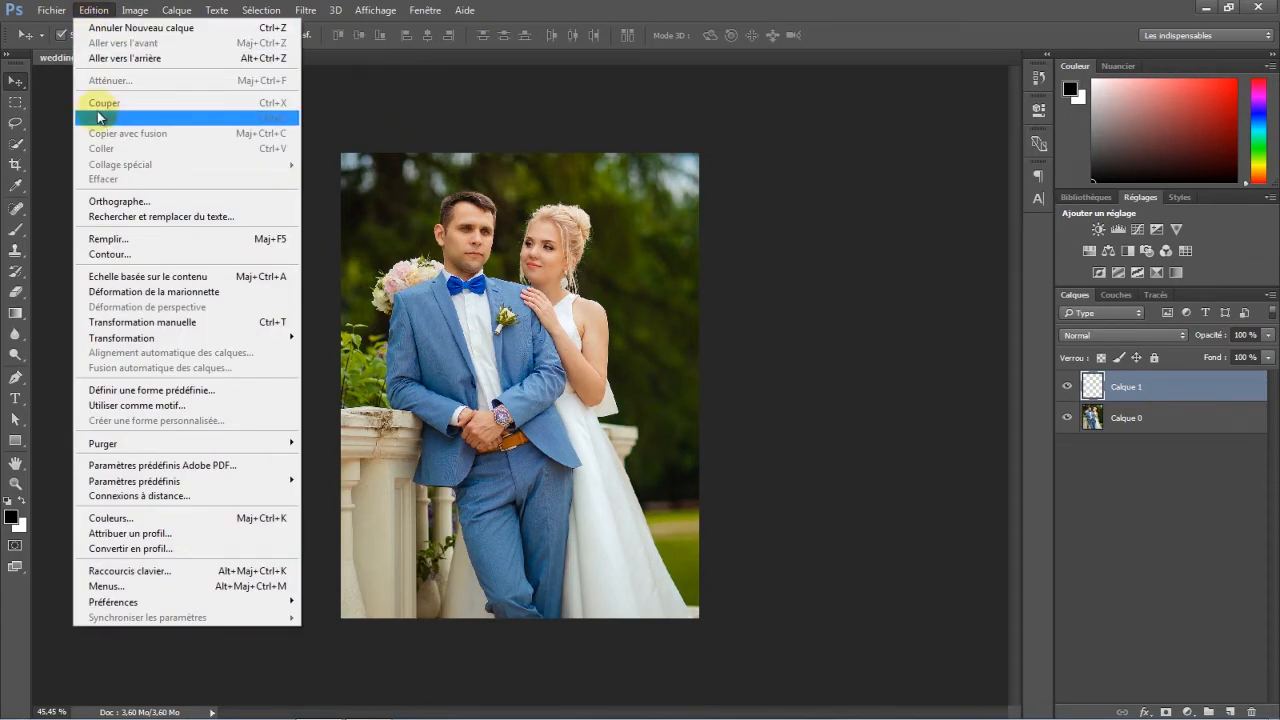
left_click(112, 239)
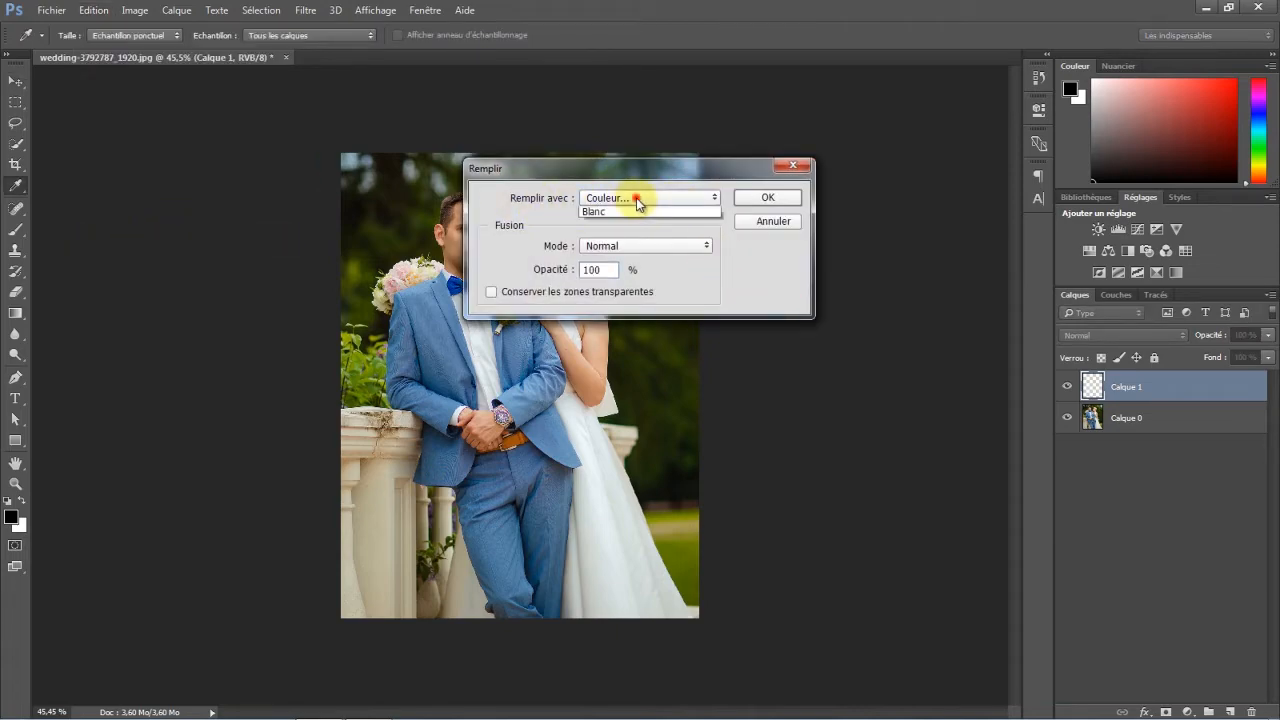
left_click(636, 198)
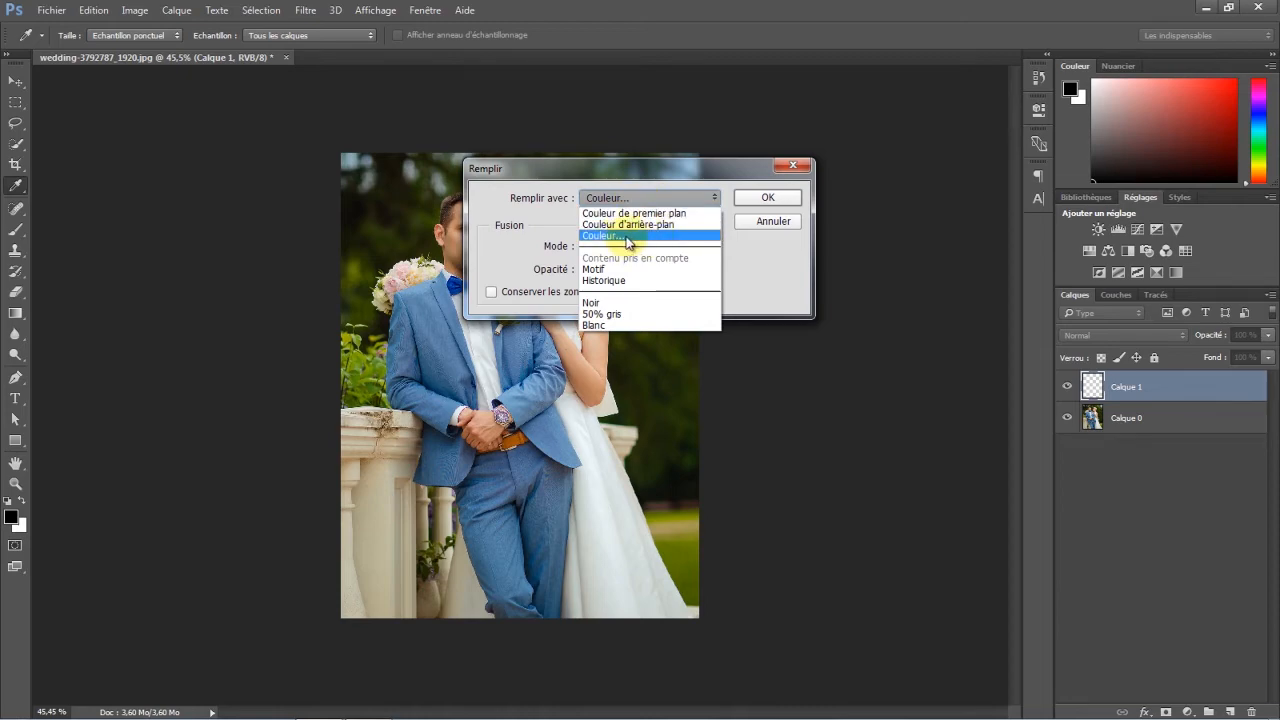
left_click(629, 236)
left_click(991, 299)
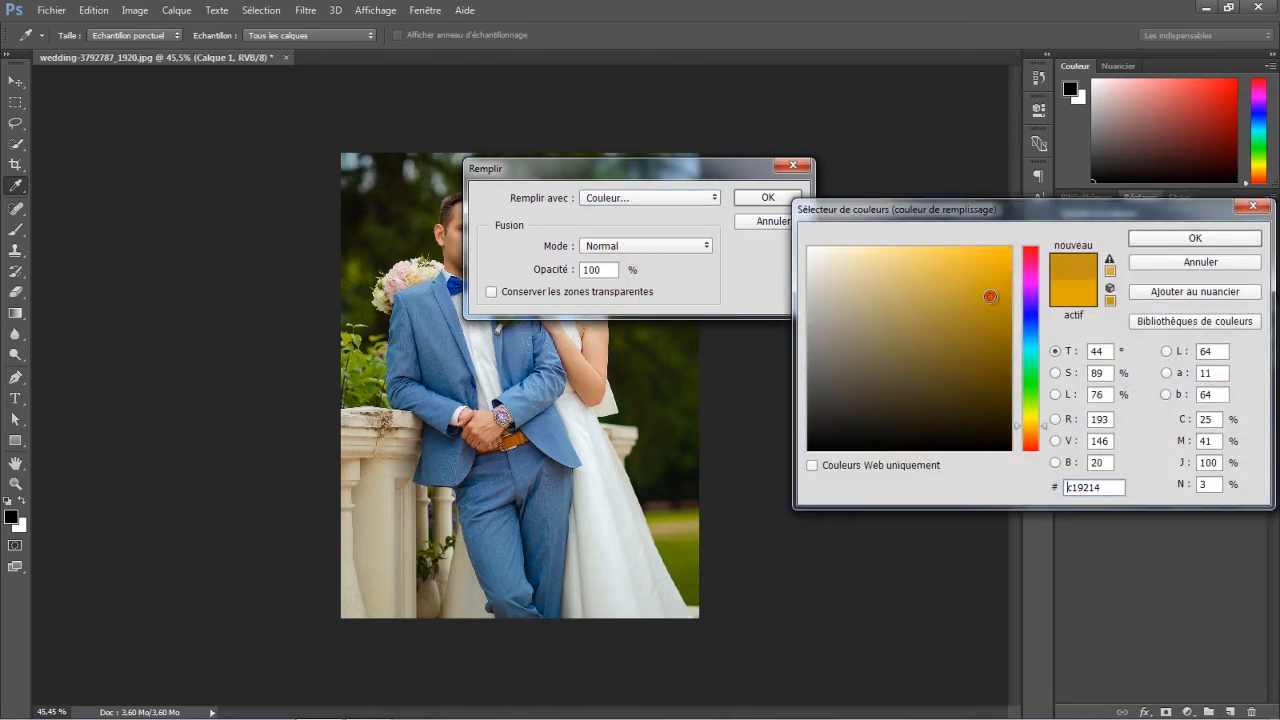
left_click(990, 333)
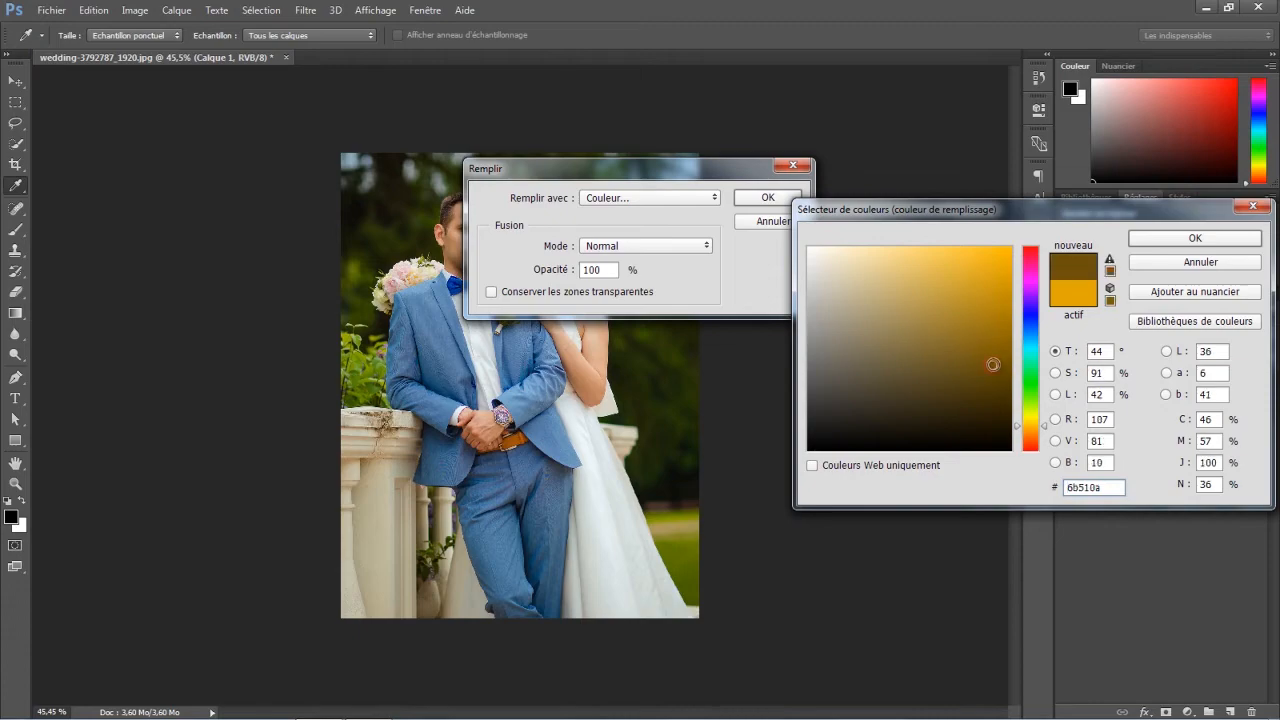
left_click(997, 286)
left_click(994, 278)
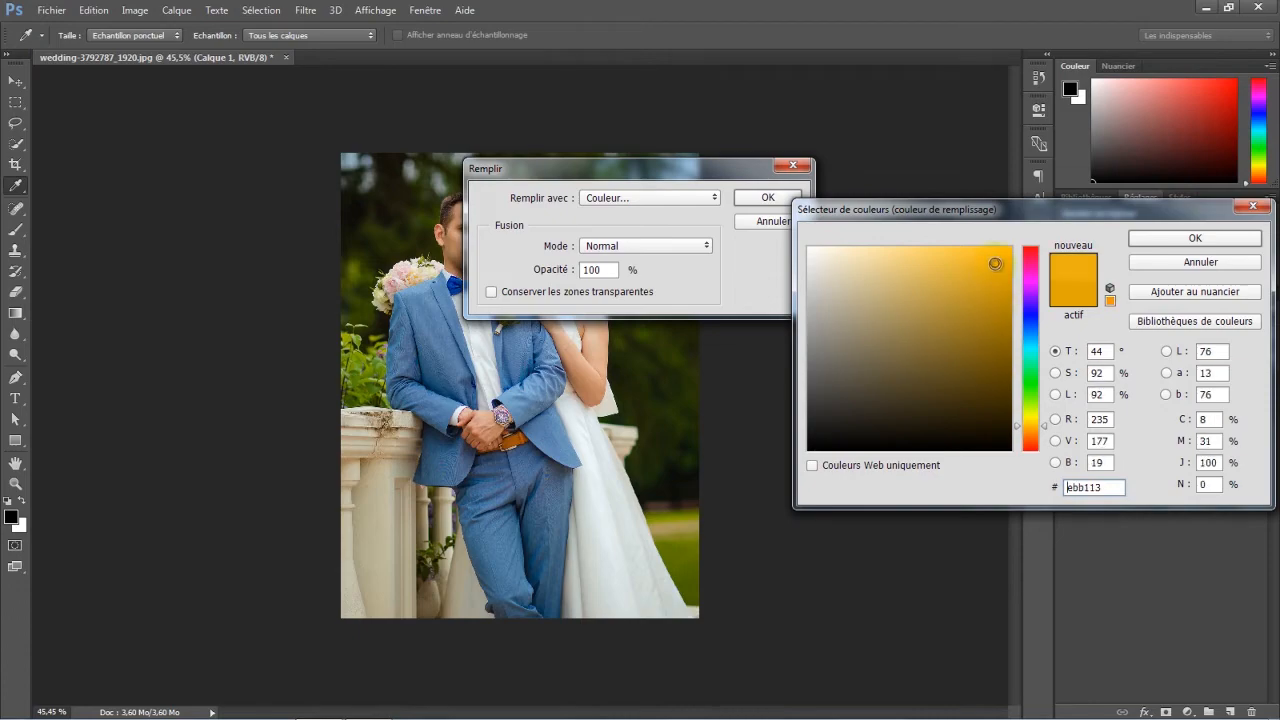
left_click(1183, 242)
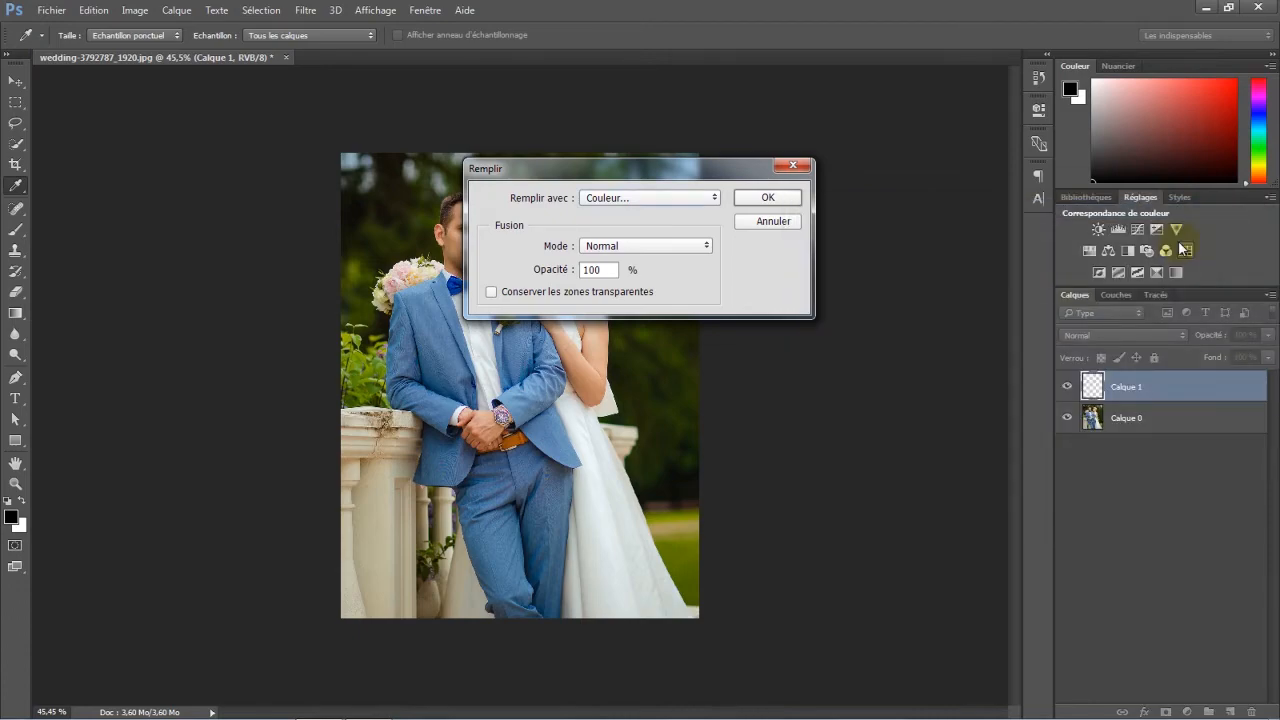
left_click(767, 204)
Place the photo layer above the orange layer and scale the photo proportionally to 96% with a free transform.
key("v")
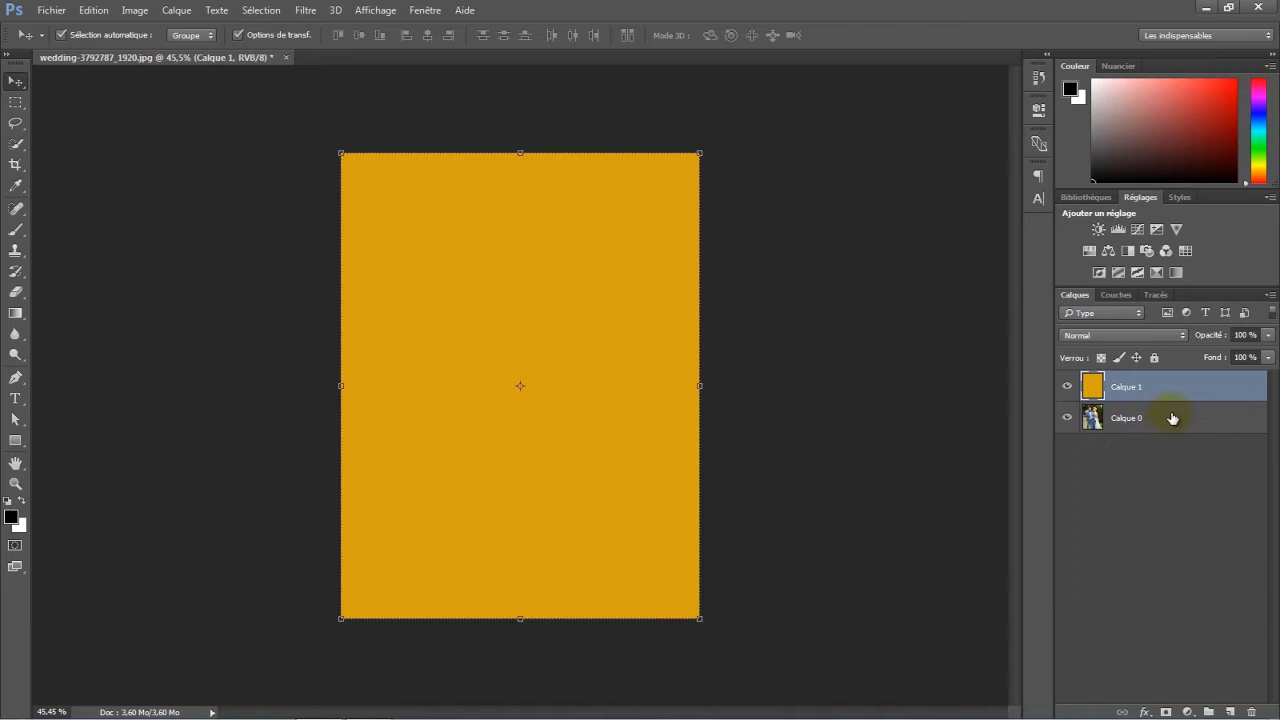
left_click_drag(1172, 418, 1180, 380)
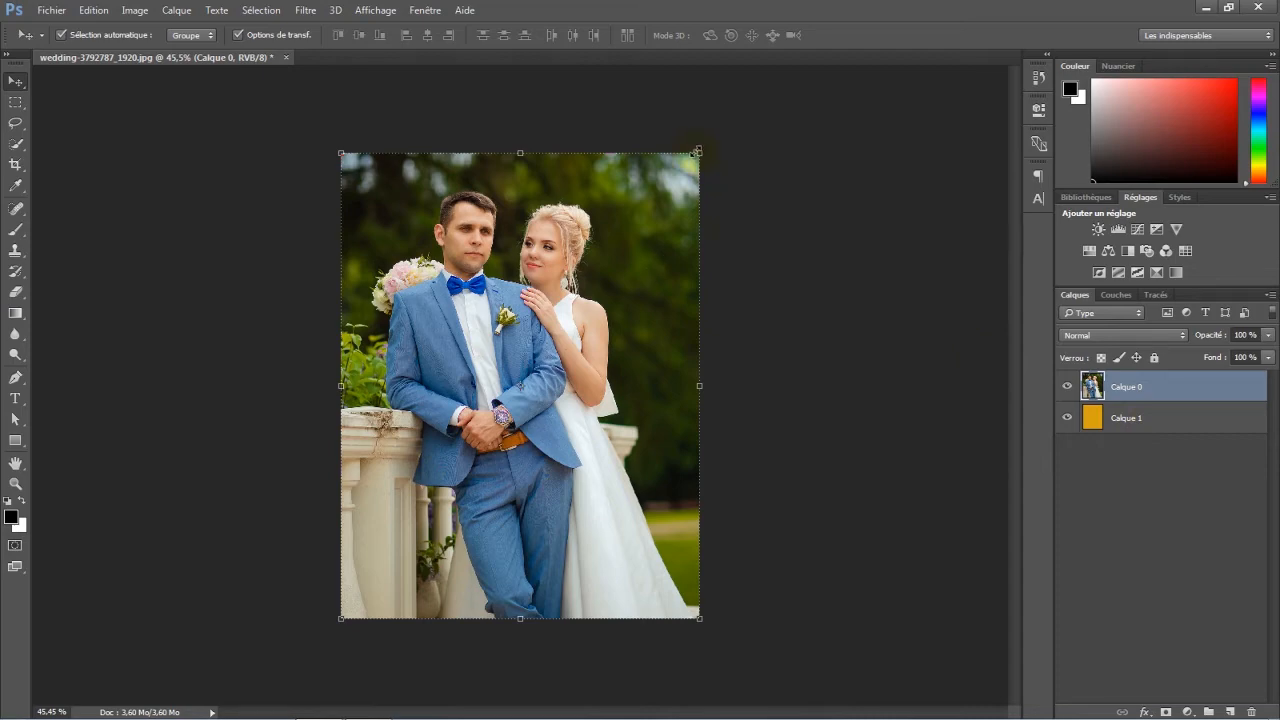
left_click(95, 17)
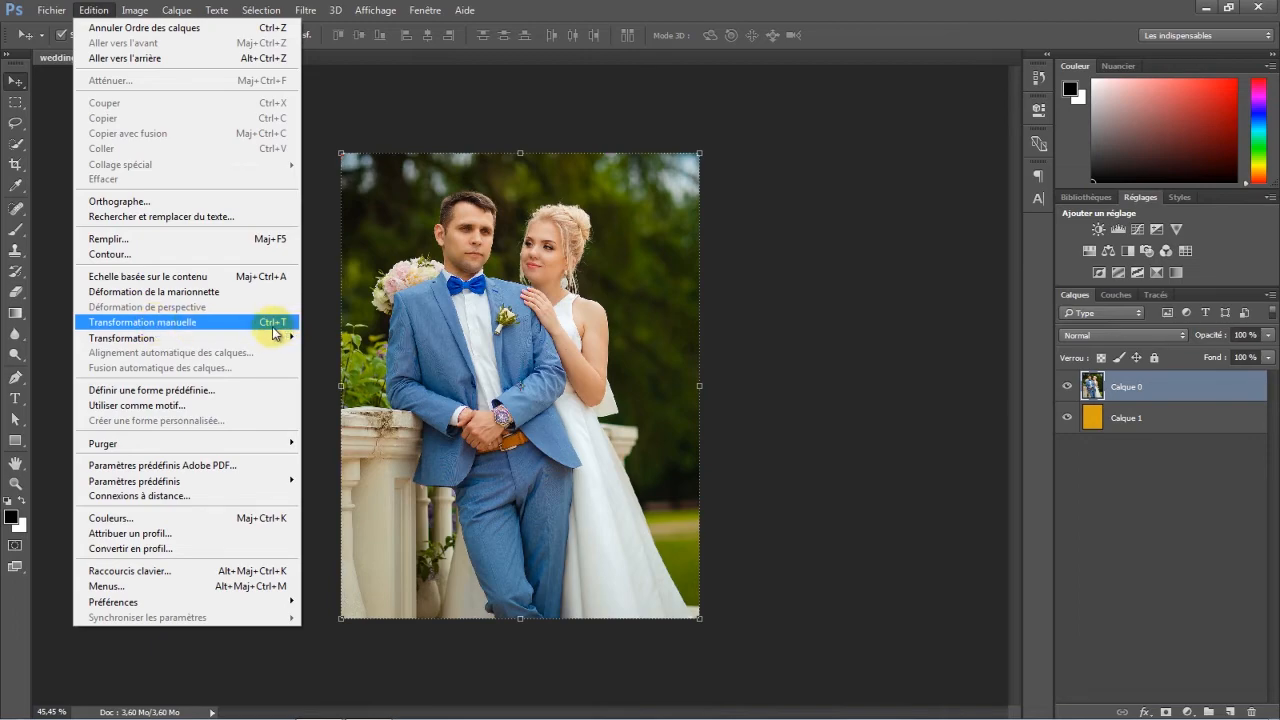
left_click(250, 322)
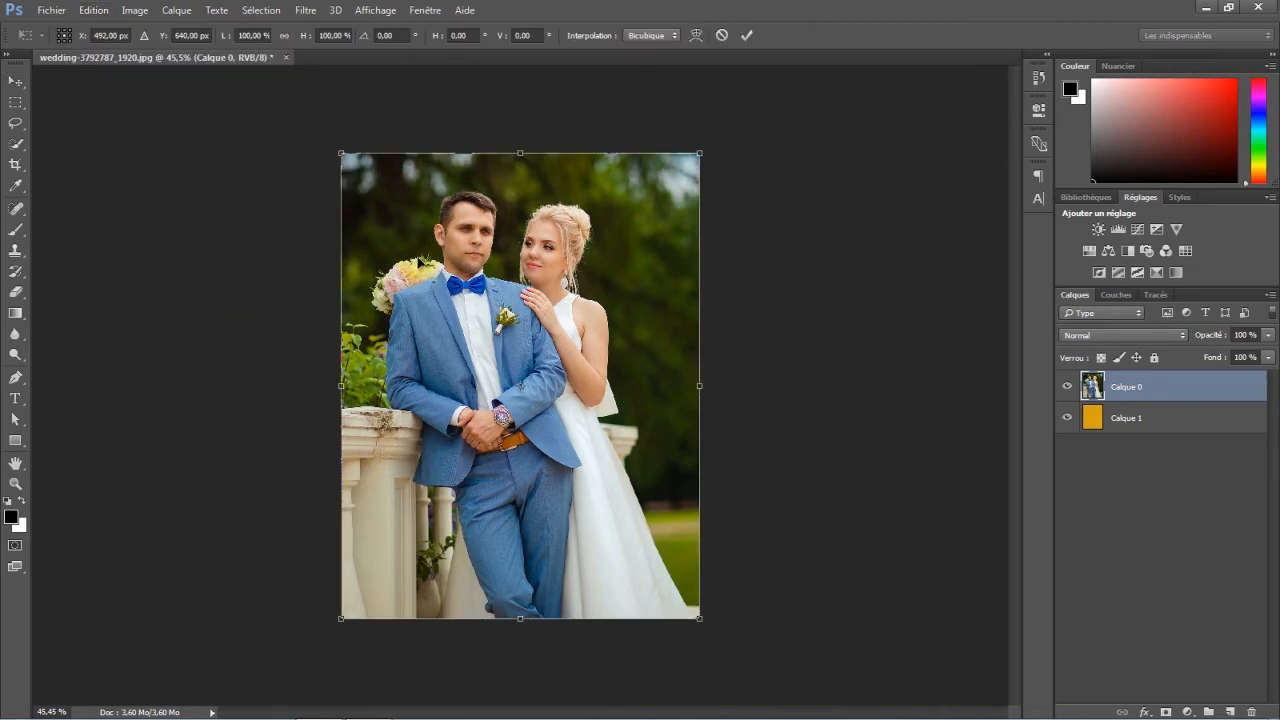
left_click(285, 38)
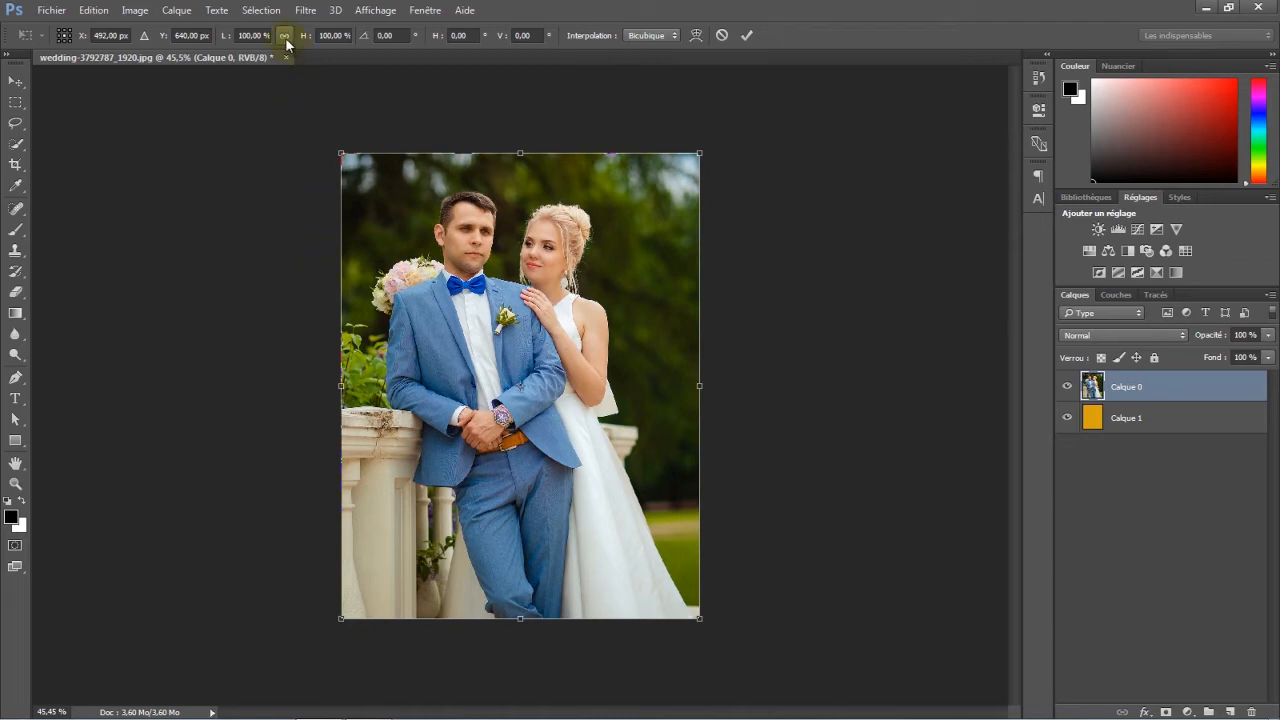
left_click(285, 38)
left_click(305, 40)
left_click_drag(305, 43, 303, 43)
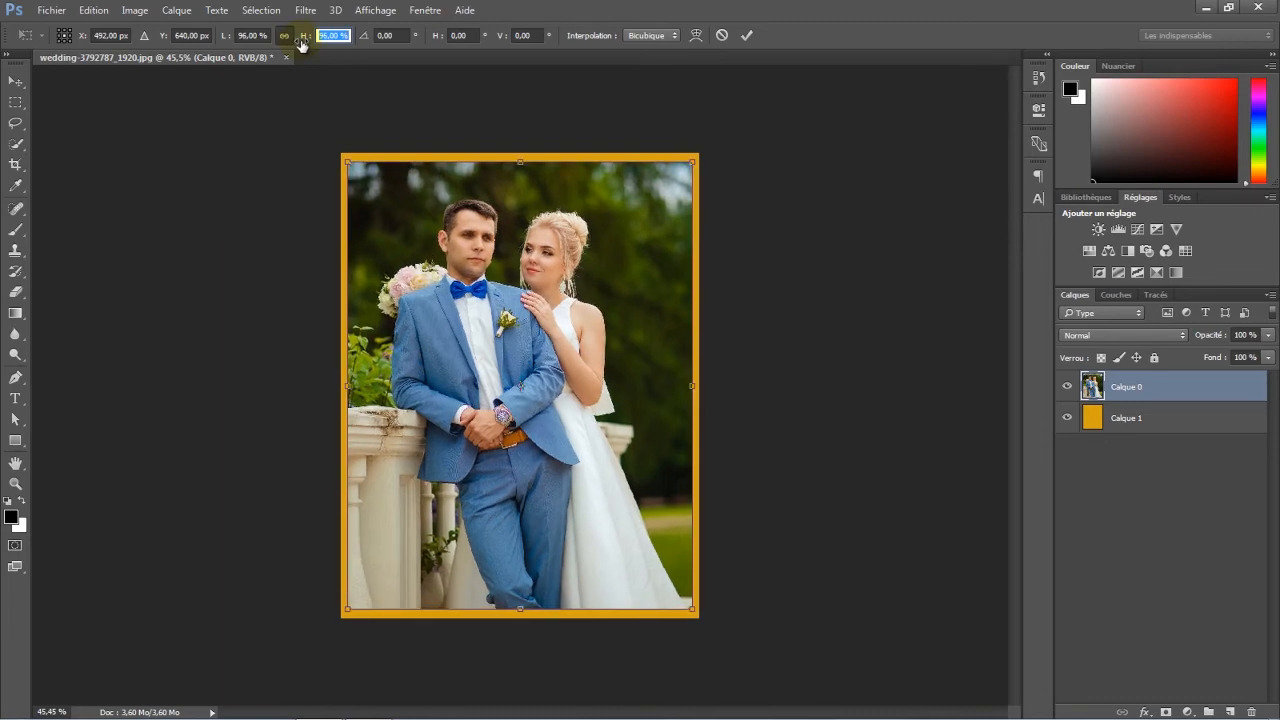
key("Return")
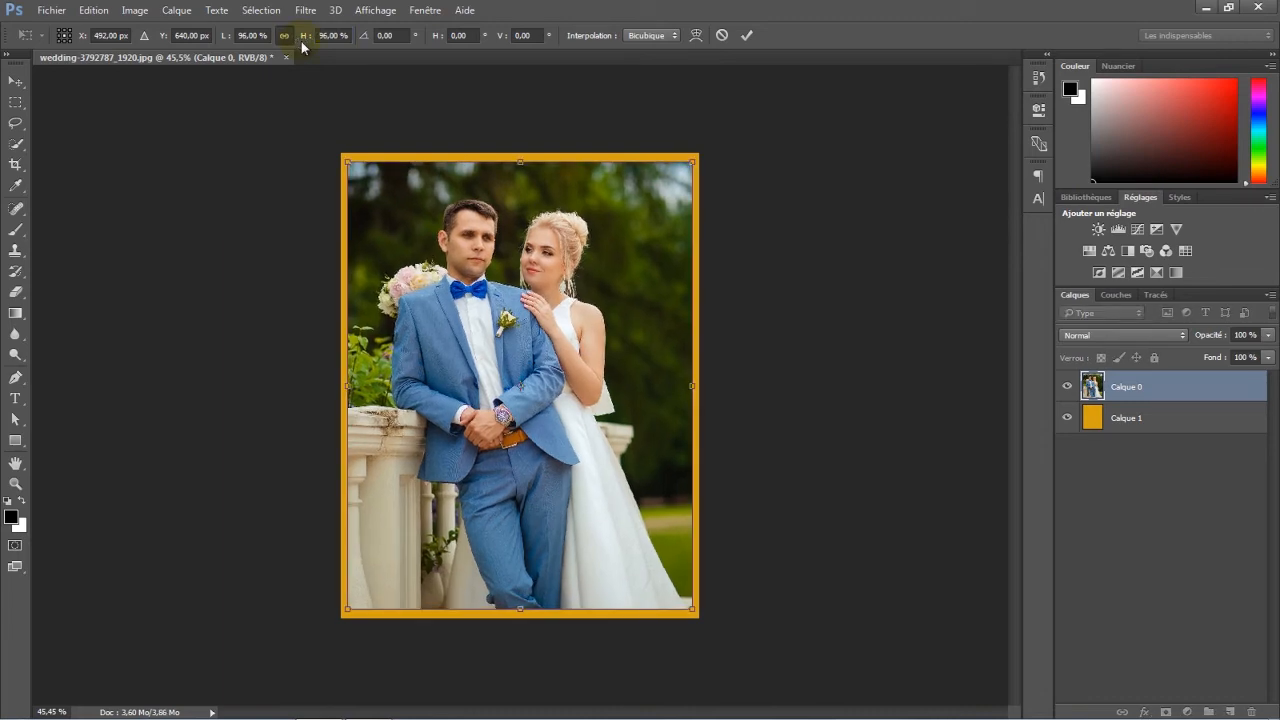
left_click(745, 37)
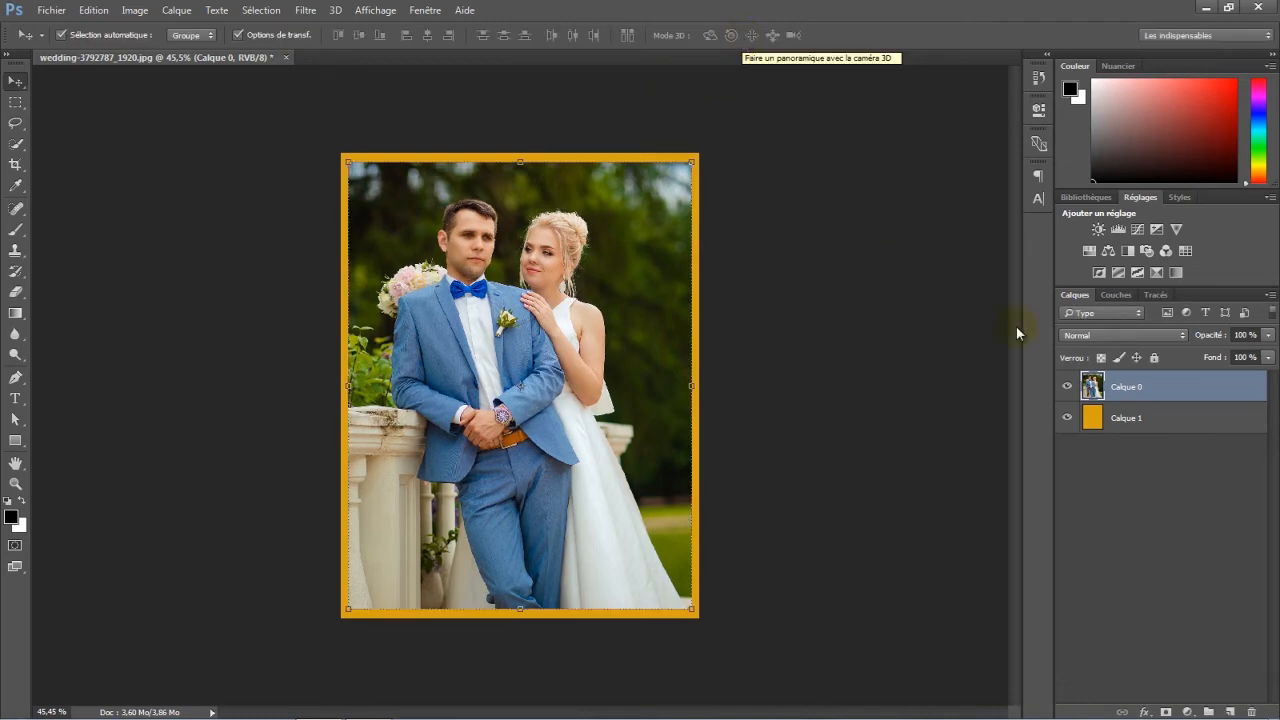
Add a gradient overlay (Incrustation en dégradé) to the orange layer Calque 1, accepting the purple, white and orange gradient.
left_click(1200, 428)
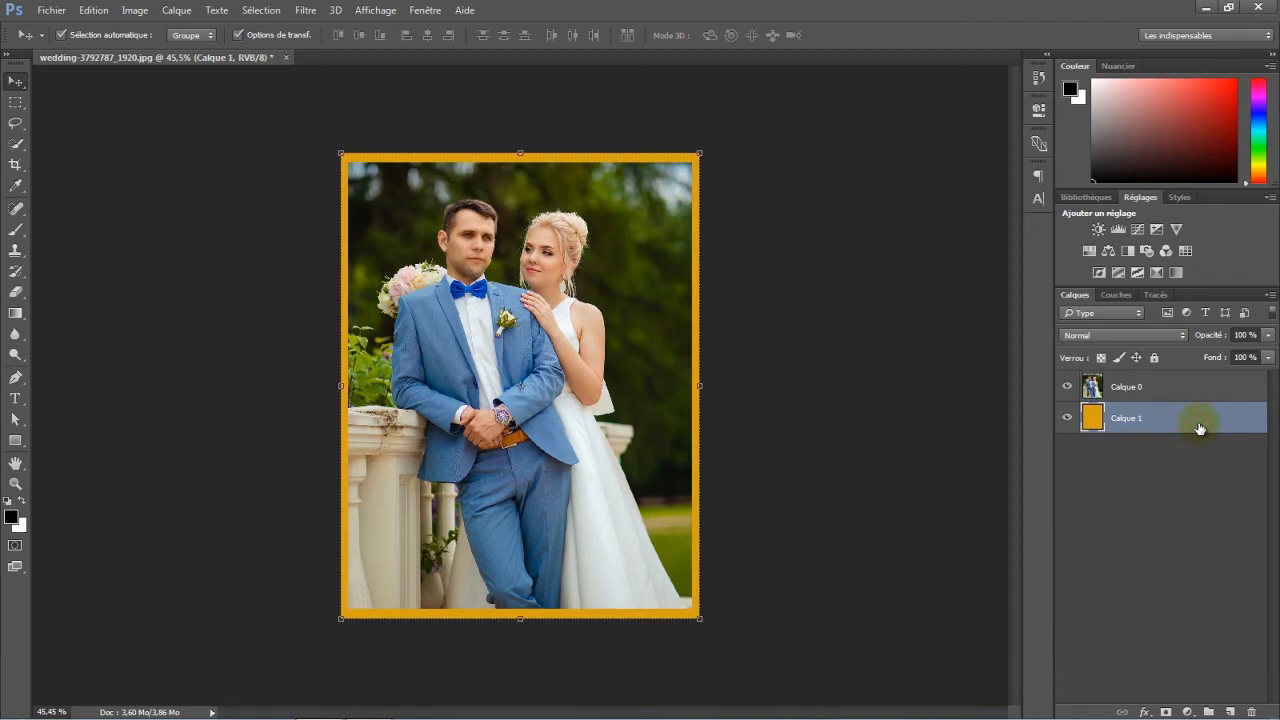
double_click(1197, 426)
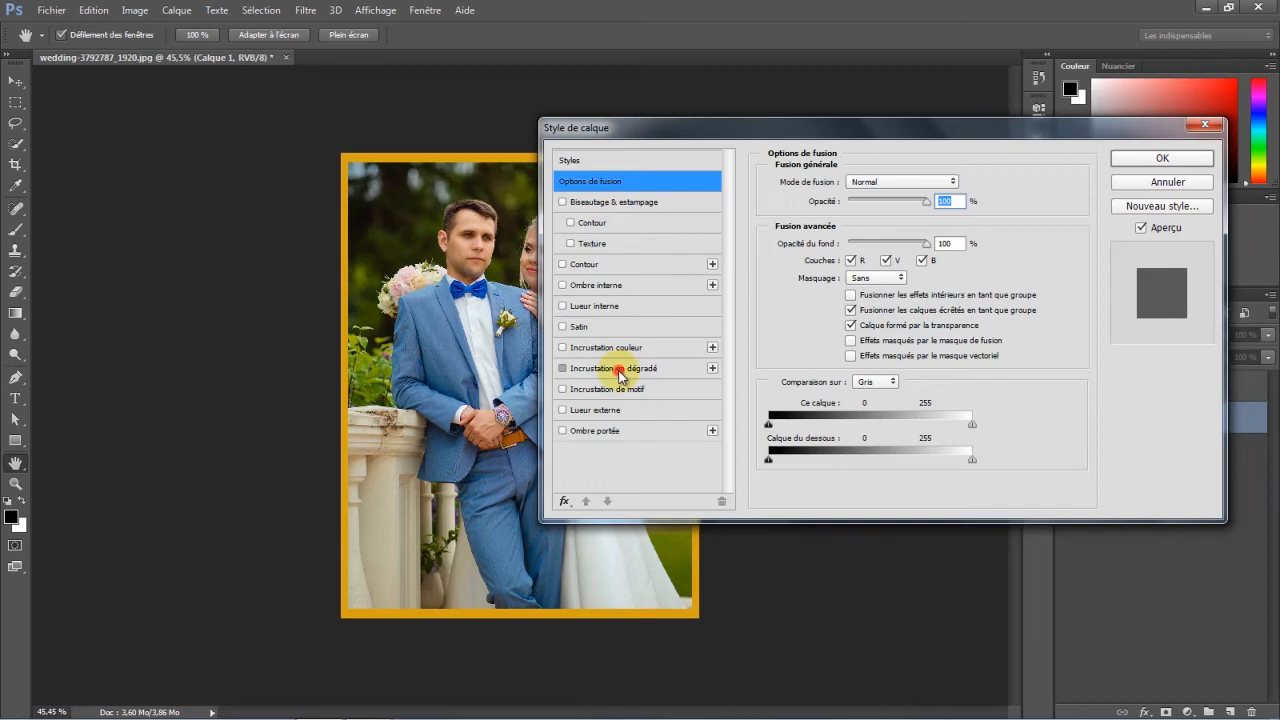
left_click(615, 368)
left_click_drag(857, 135, 909, 151)
left_click(922, 231)
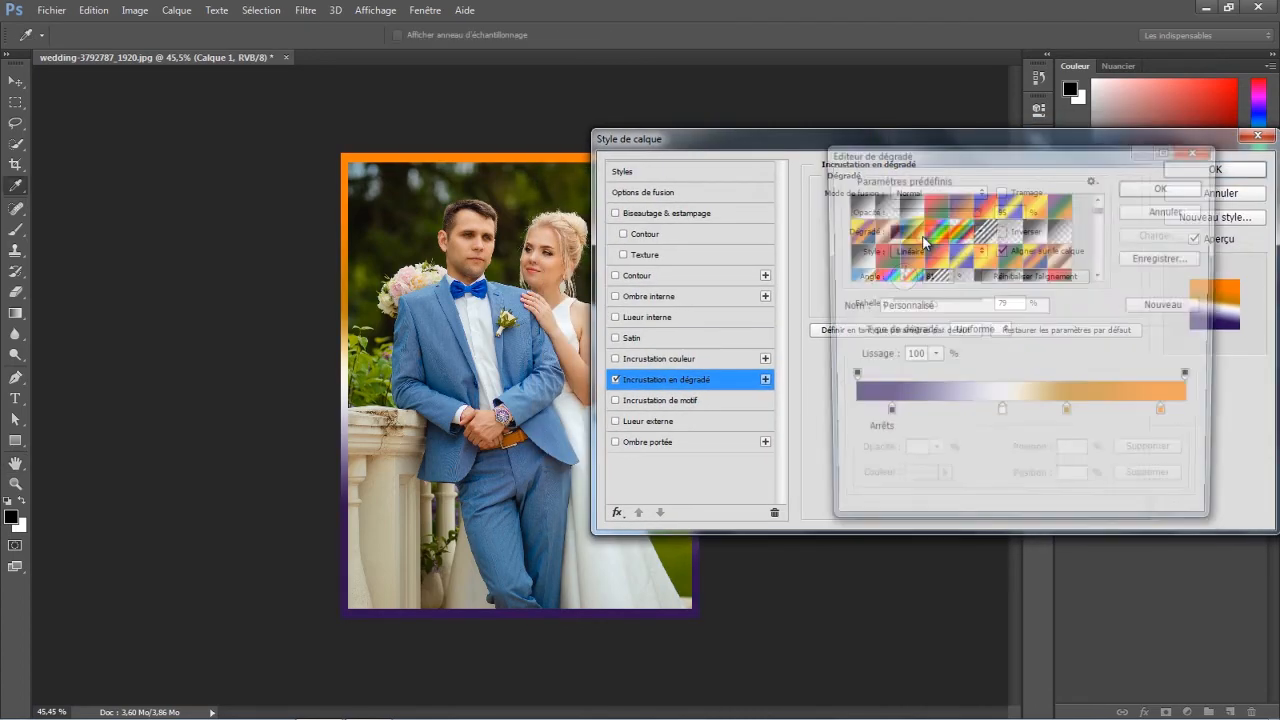
left_click(1172, 193)
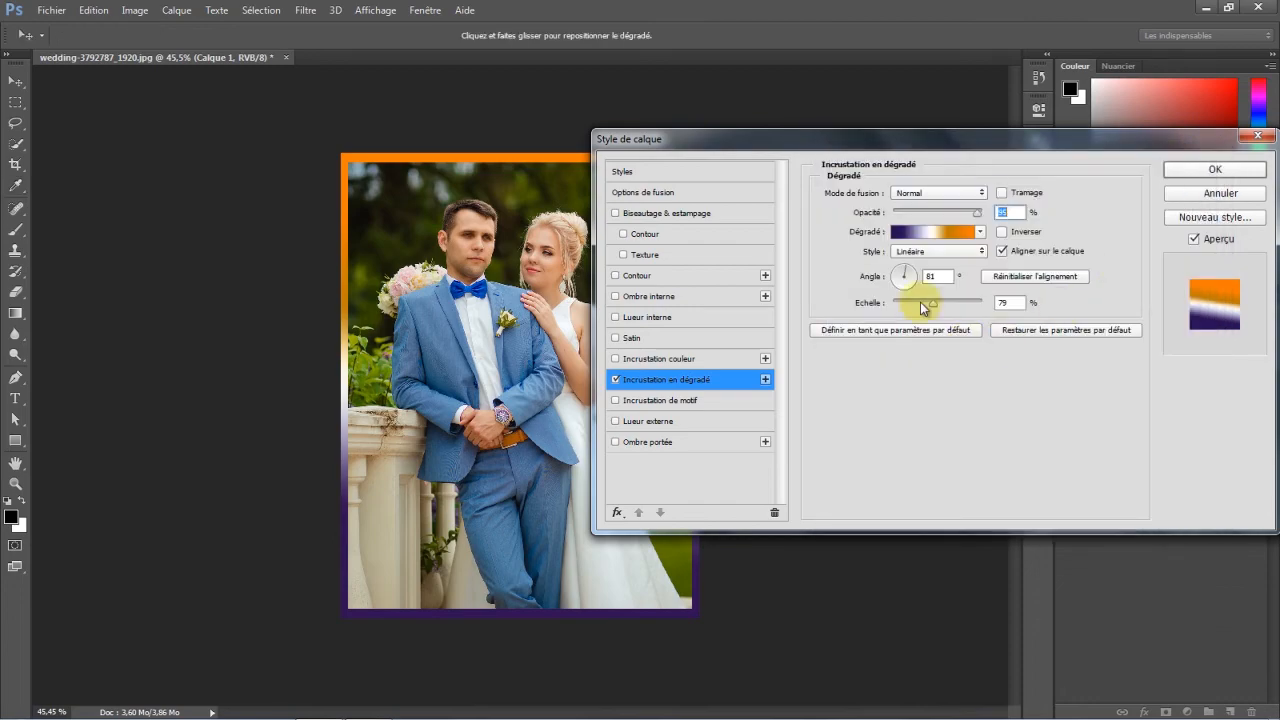
Keep the gradient overlay's style at Linéaire, apply the layer style and deselect the layer.
left_click(940, 251)
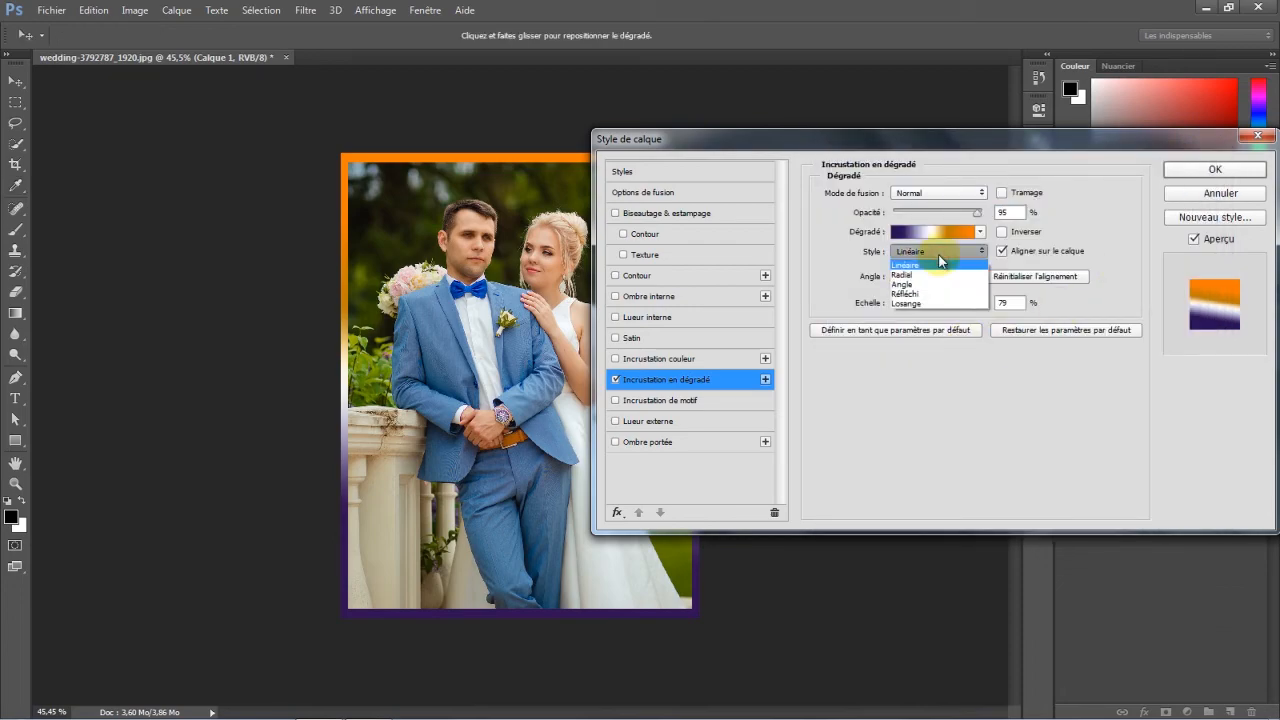
left_click(940, 258)
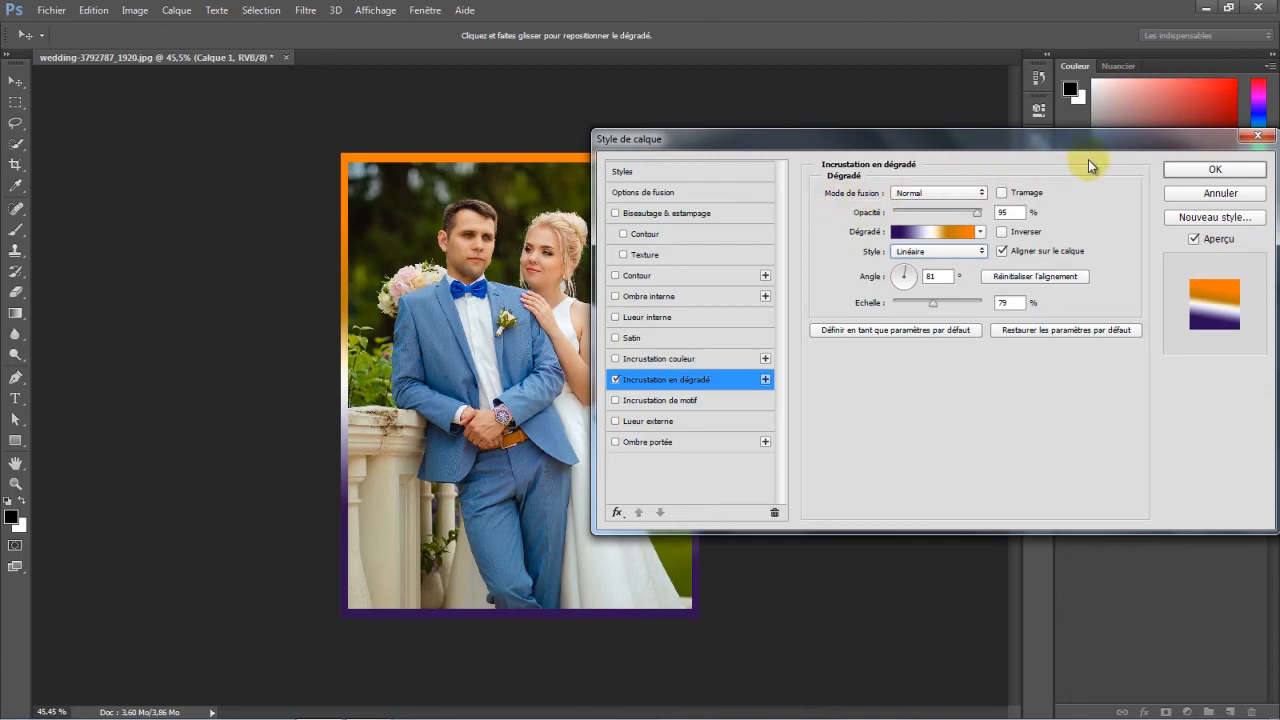
left_click_drag(1084, 140, 1061, 157)
left_click(1191, 186)
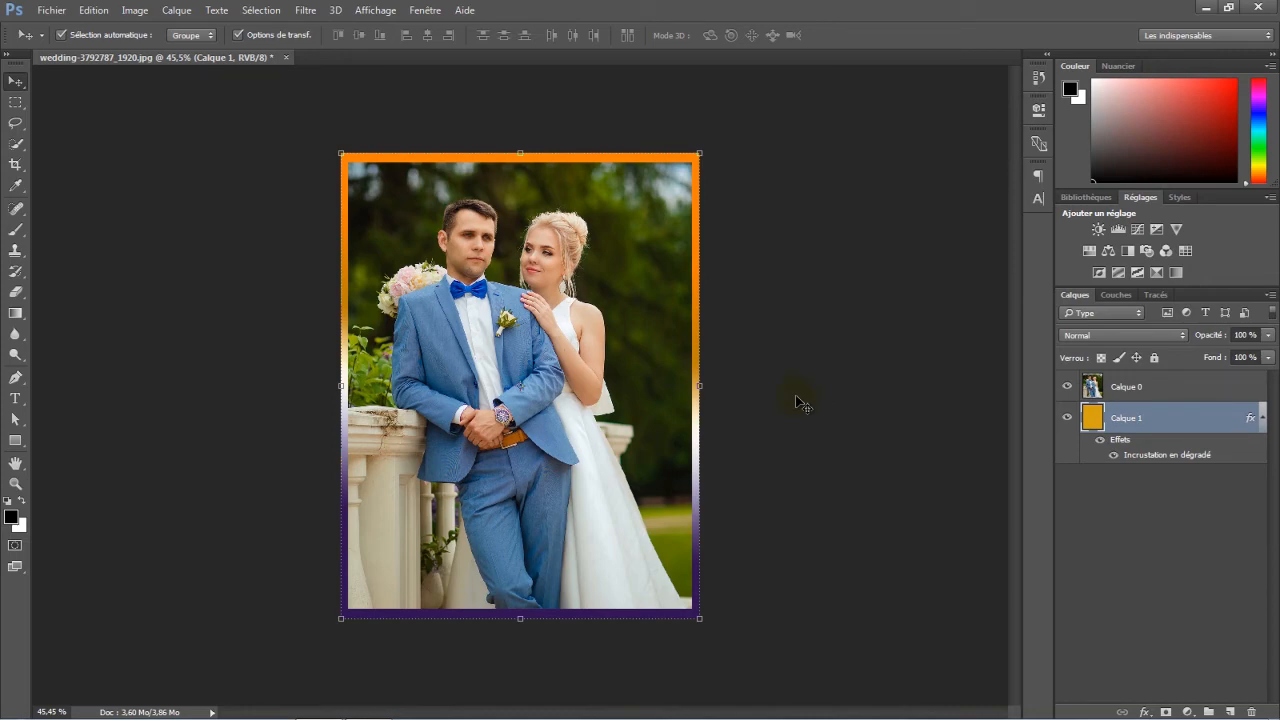
left_click(848, 482)
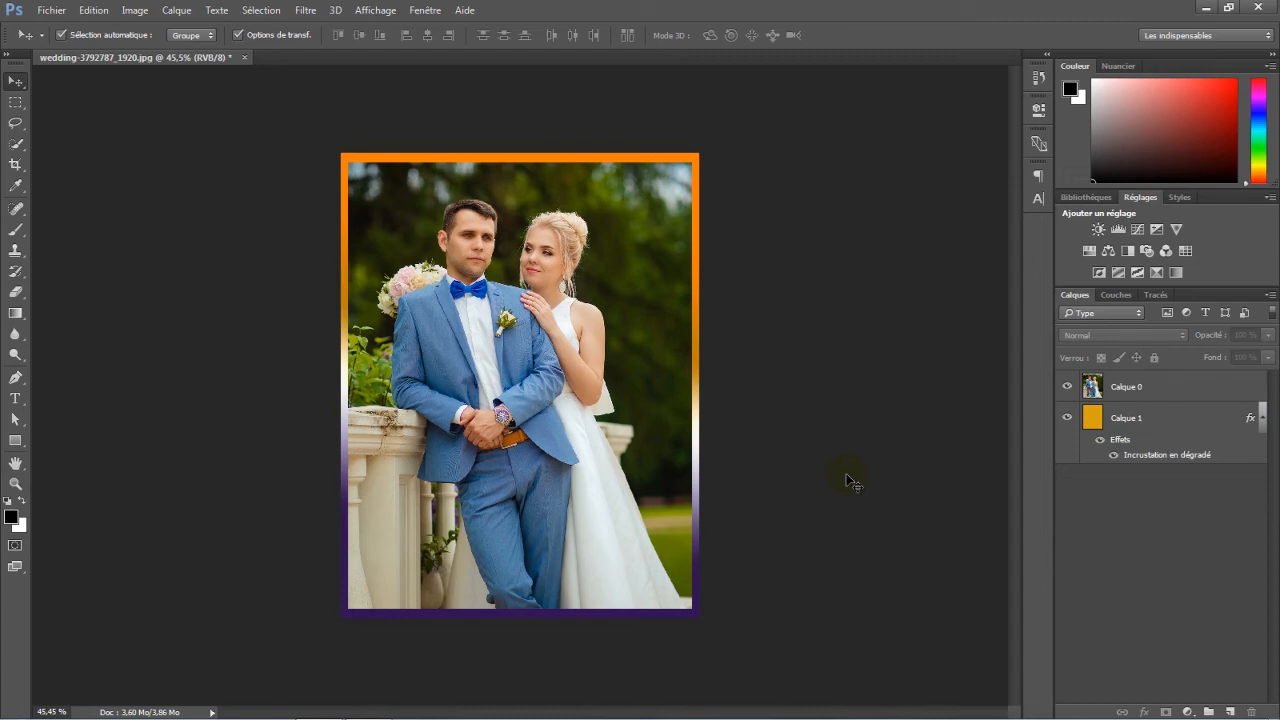